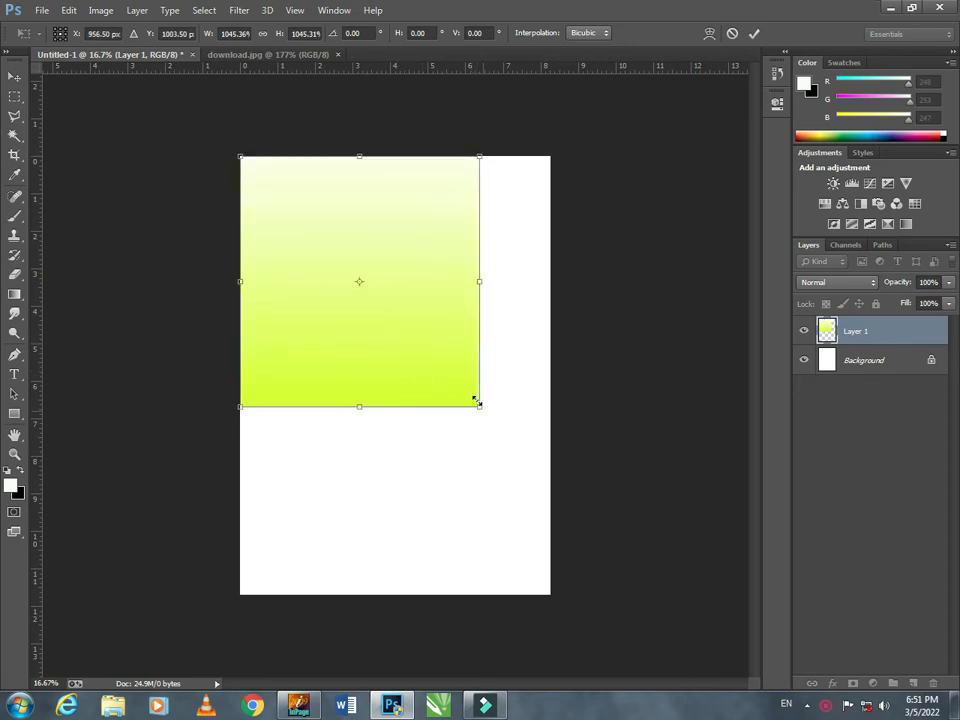
Stretch the gradient on Layer 1 to fill the whole page and merge the layer with the Background
left_click_drag(477, 403, 547, 588)
key("Return")
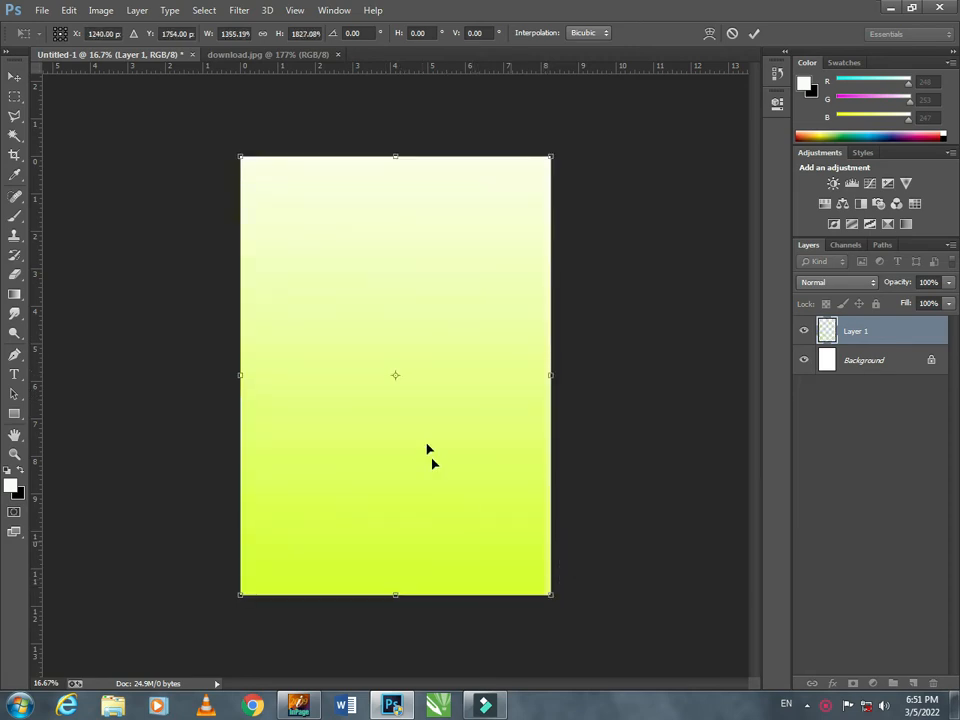
left_click(846, 361, "shift")
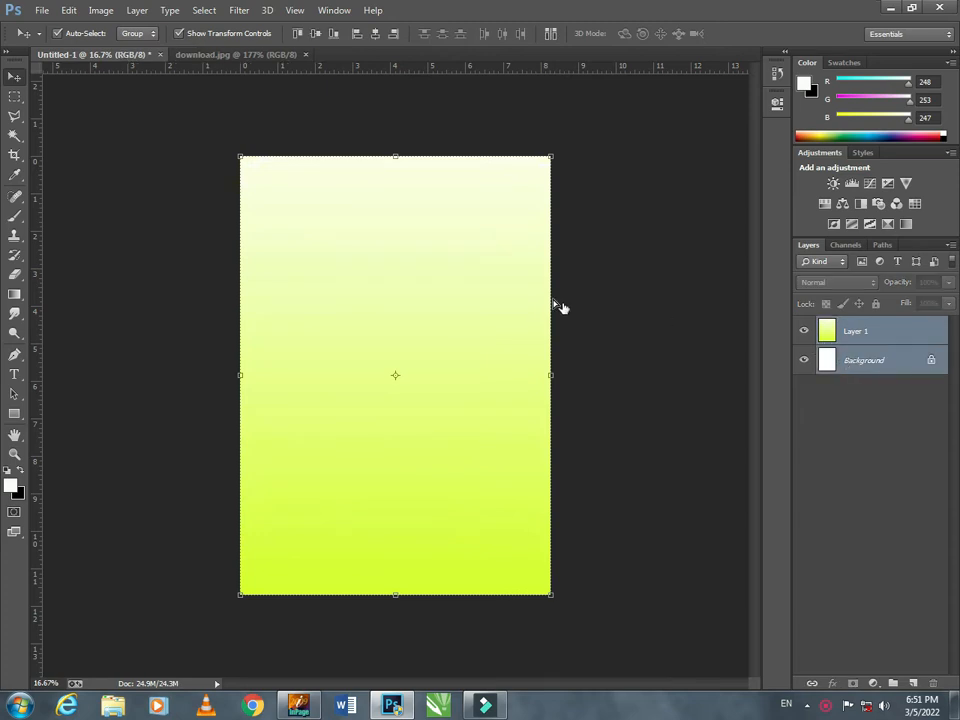
key("ctrl+e")
Draw a full-width rectangle about 2480 × 492 px along the page's bottom edge and fill it with yellow
left_click(14, 412)
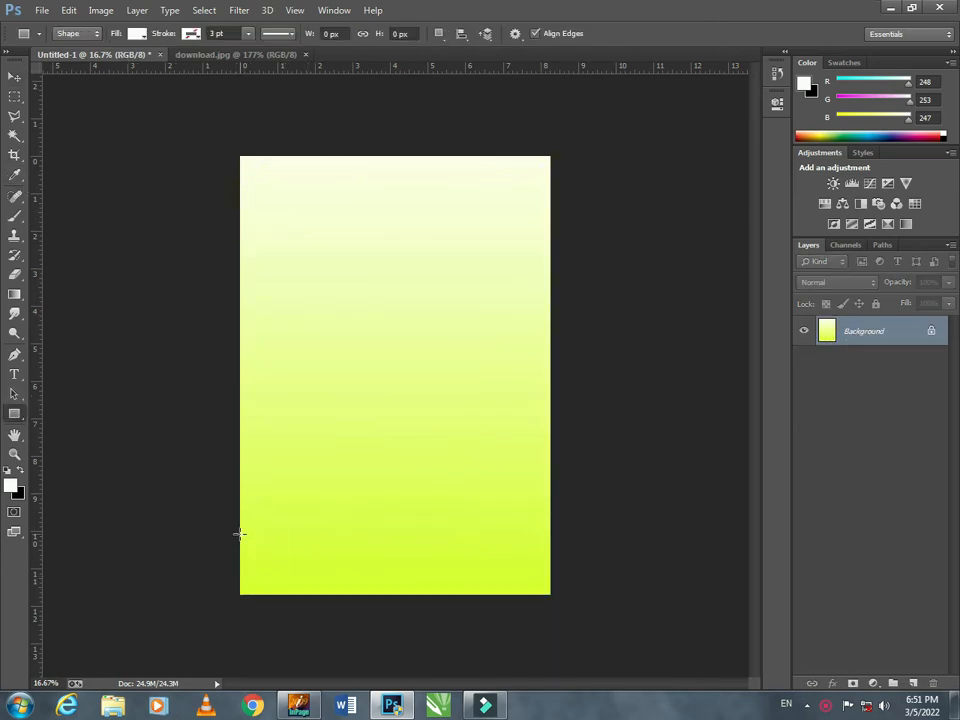
left_click_drag(239, 533, 550, 596)
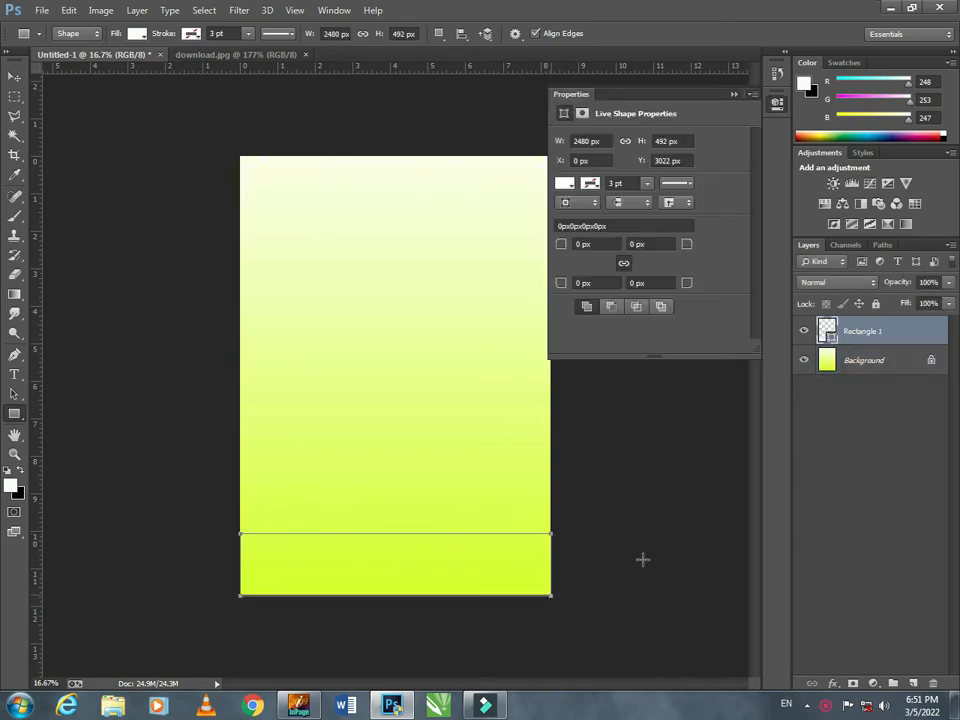
left_click(565, 184)
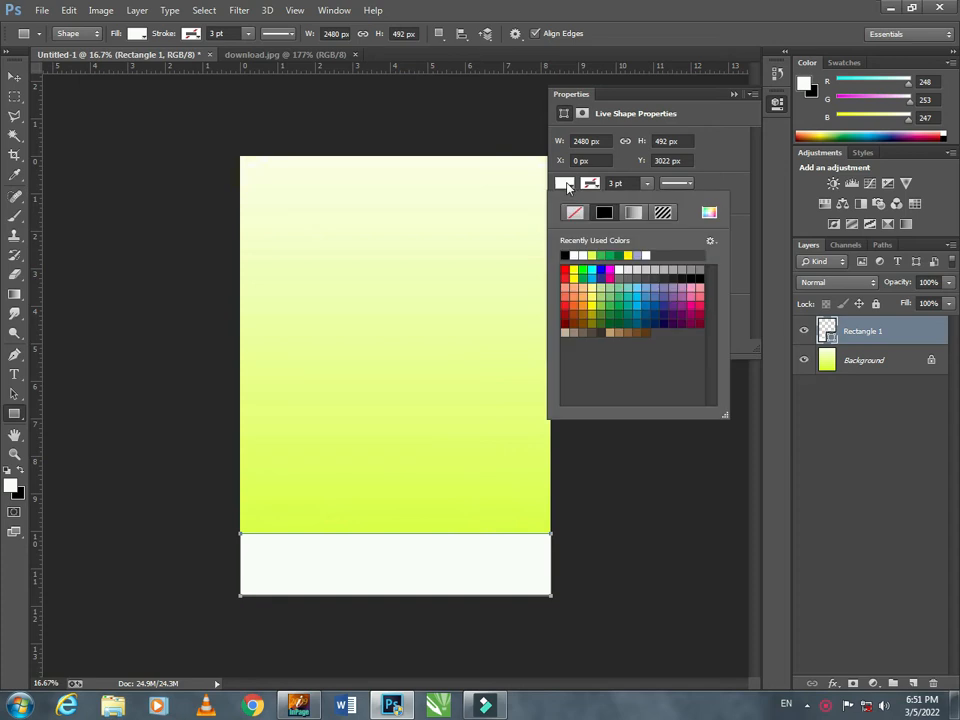
left_click(593, 307)
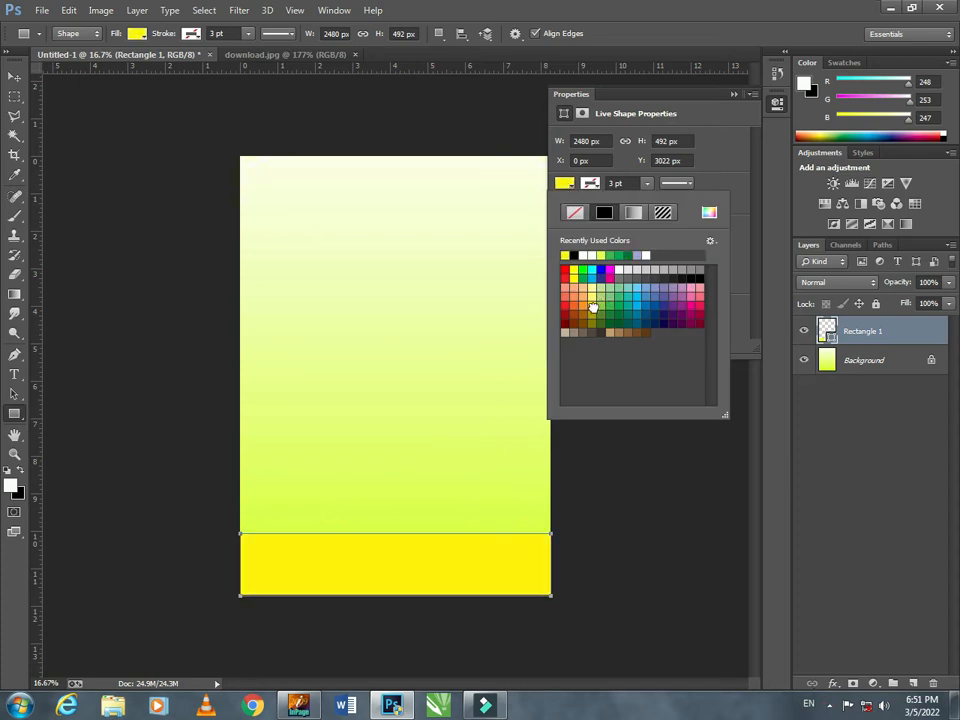
left_click(767, 310)
Warp the yellow rectangle's upper edge into a downward-sagging curve, applying the transformation and converting the live shape to a regular path
left_click(69, 10)
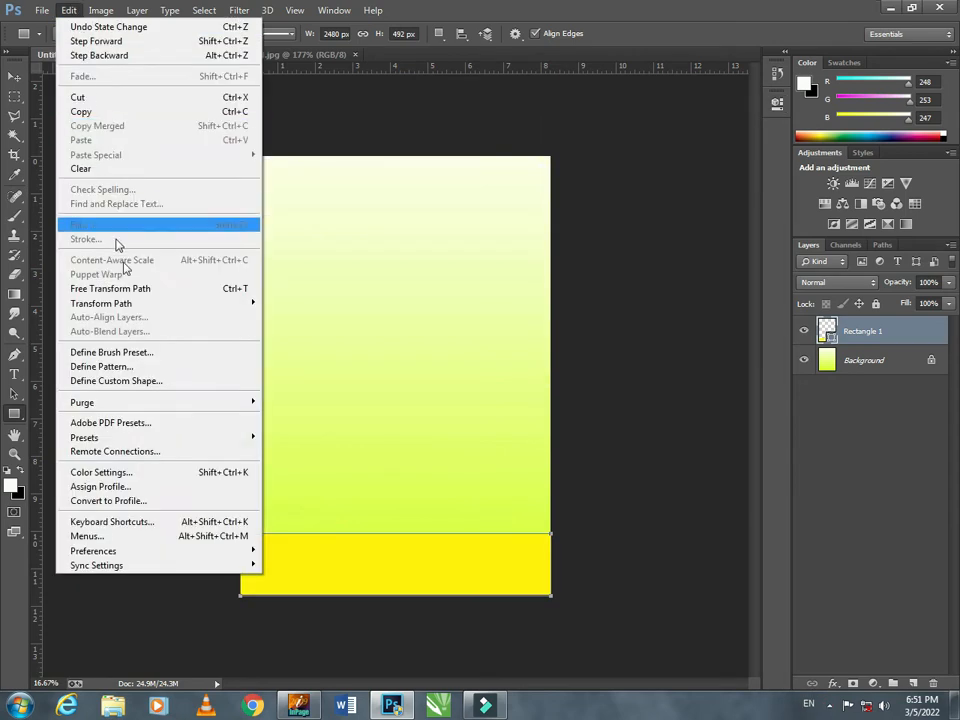
mouse_move(110, 303)
left_click(296, 395)
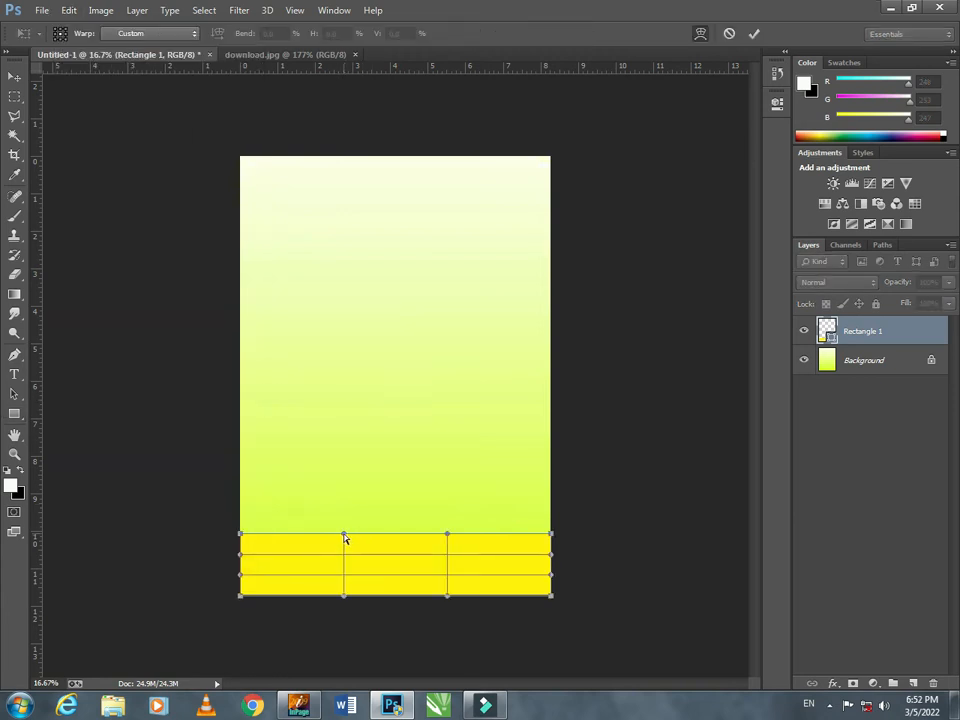
left_click_drag(344, 538, 343, 591)
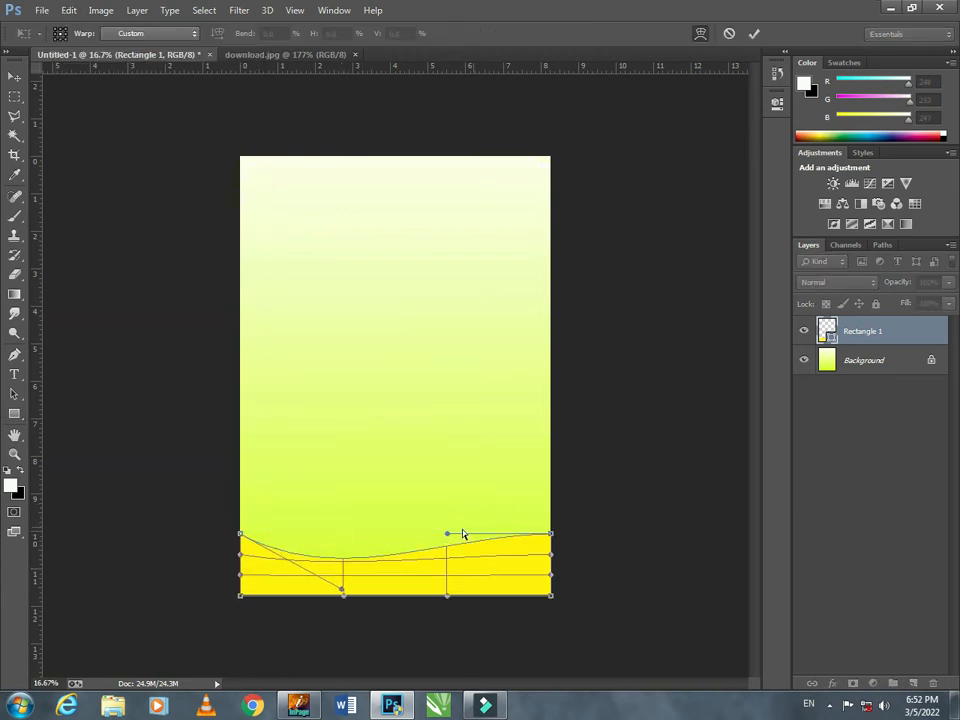
left_click_drag(449, 545, 450, 572)
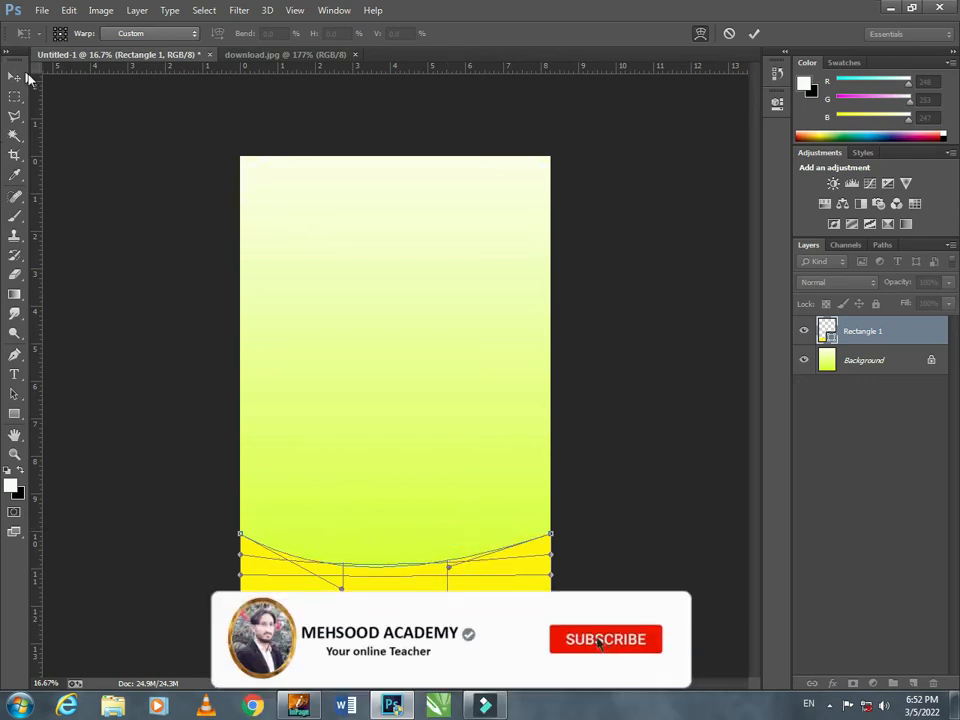
left_click(14, 76)
left_click(428, 266)
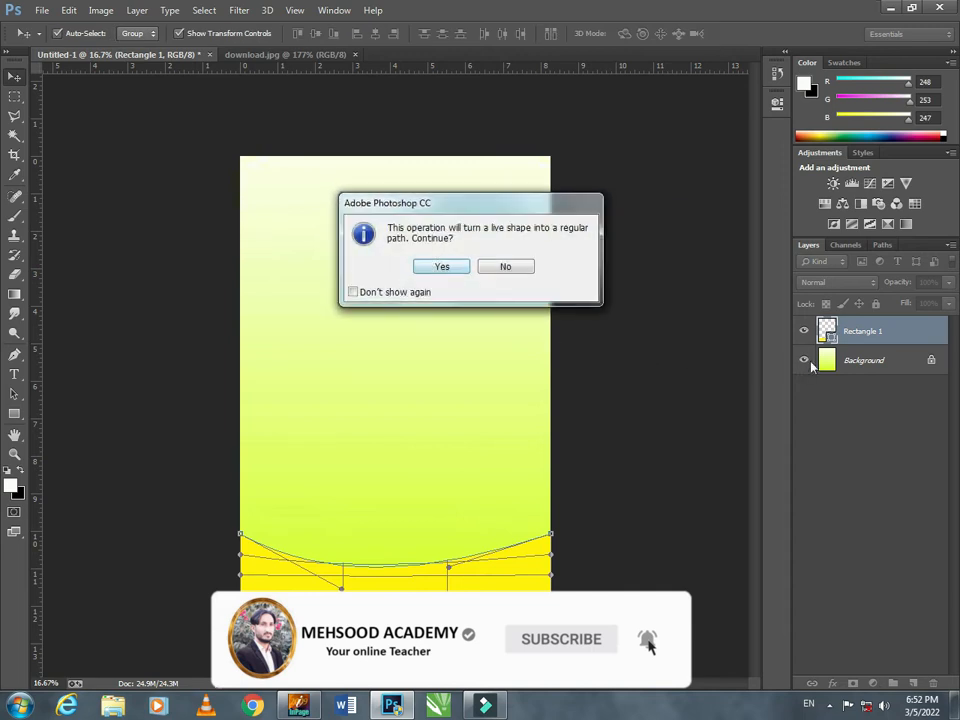
left_click(444, 268)
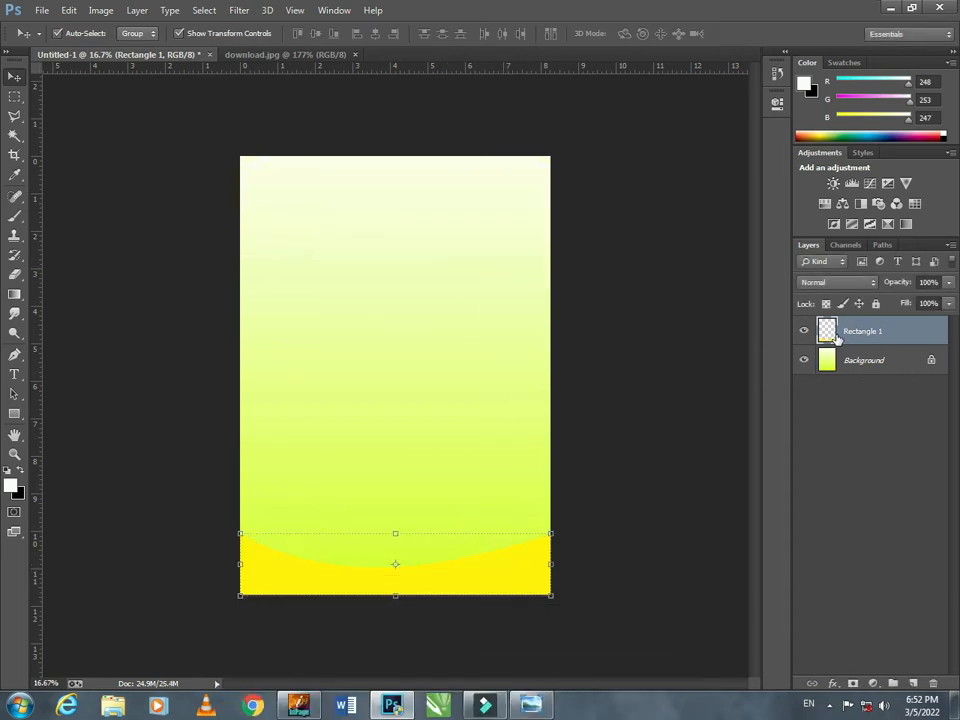
Duplicate the curved yellow shape's layer and nudge the original slightly upward behind the copy
key("ctrl+j")
left_click(829, 362)
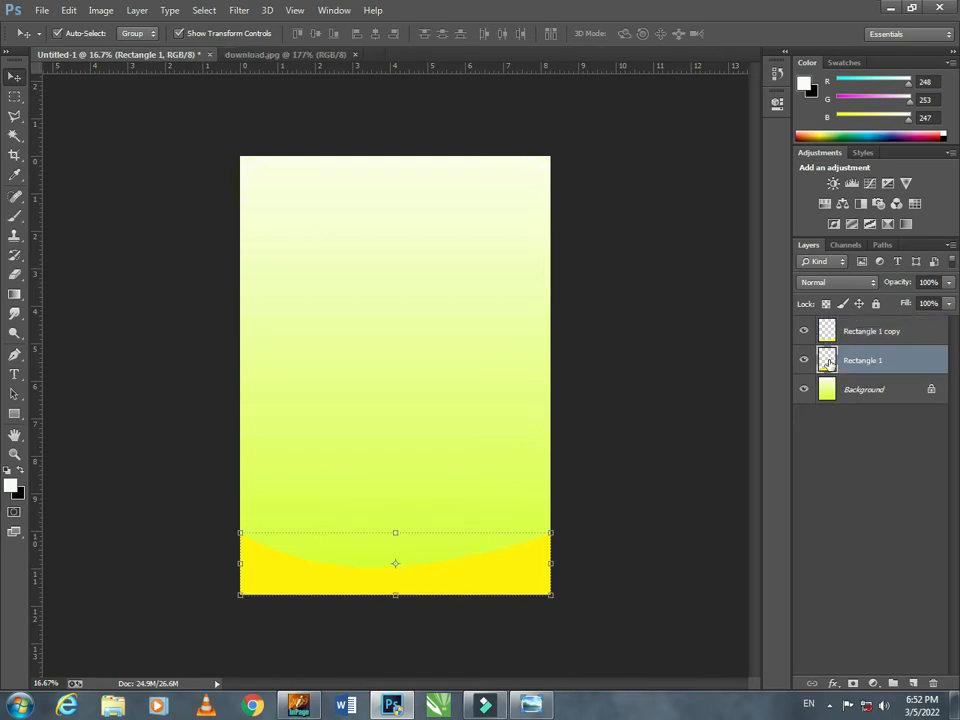
key("shift+Up")
key("shift+Up")
Apply a blue (#028df9) Color Overlay to the original Rectangle 1 layer and merge it with its copy
double_click(905, 360)
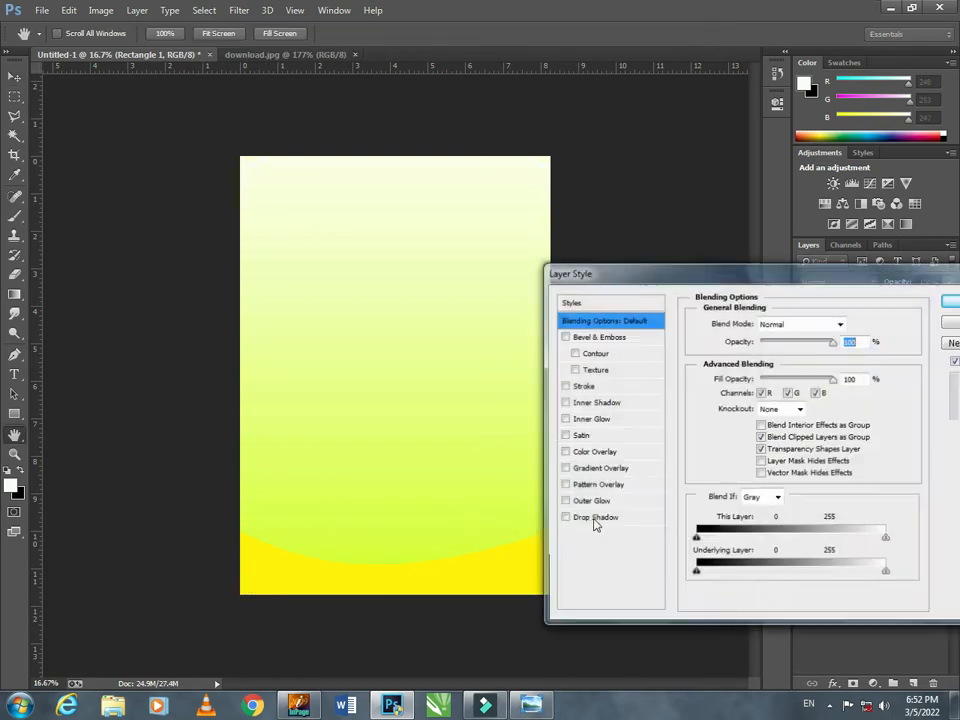
left_click(632, 454)
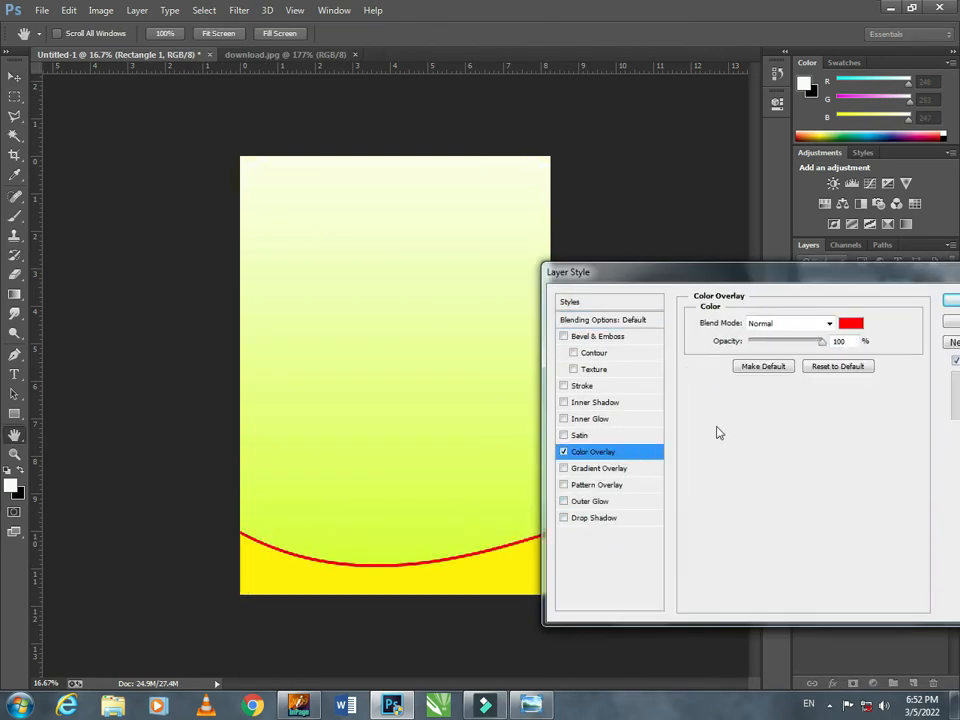
left_click(849, 325)
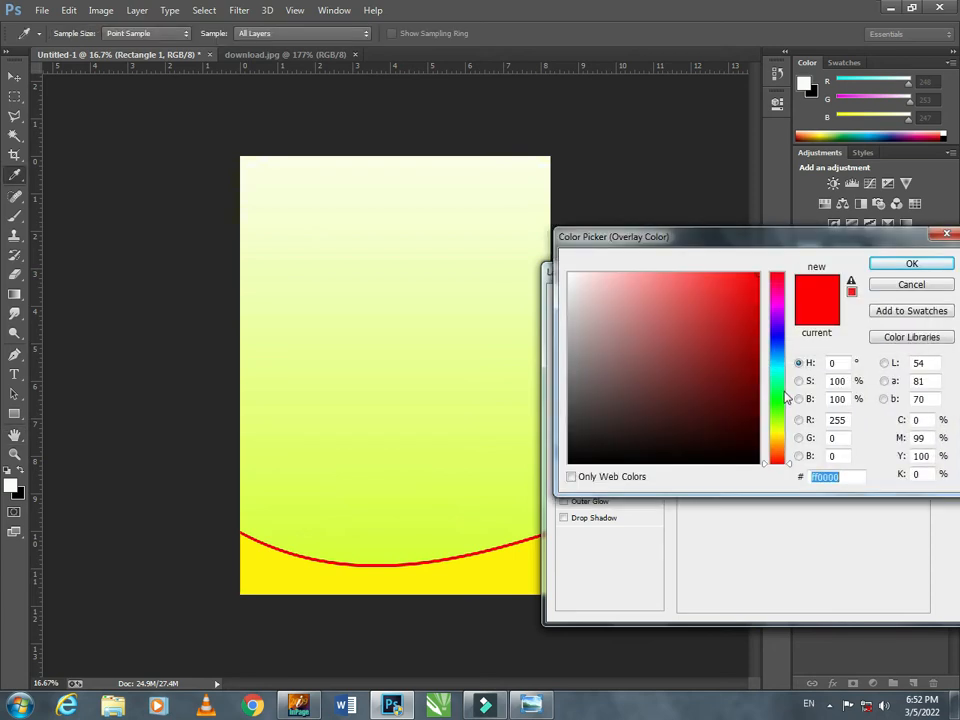
left_click(778, 354)
left_click(757, 277)
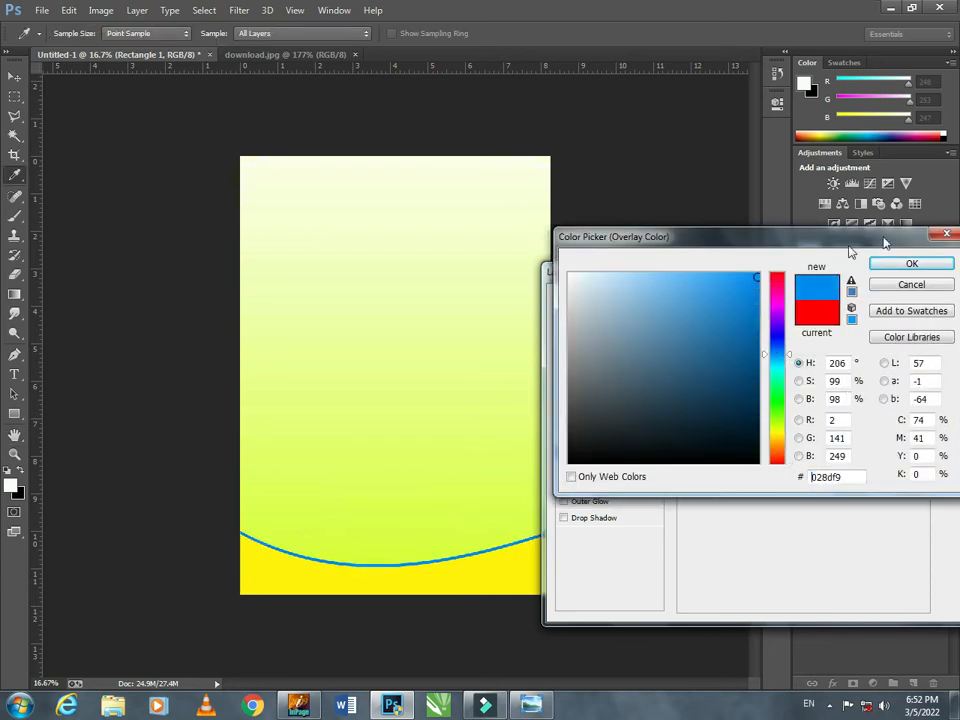
left_click(913, 266)
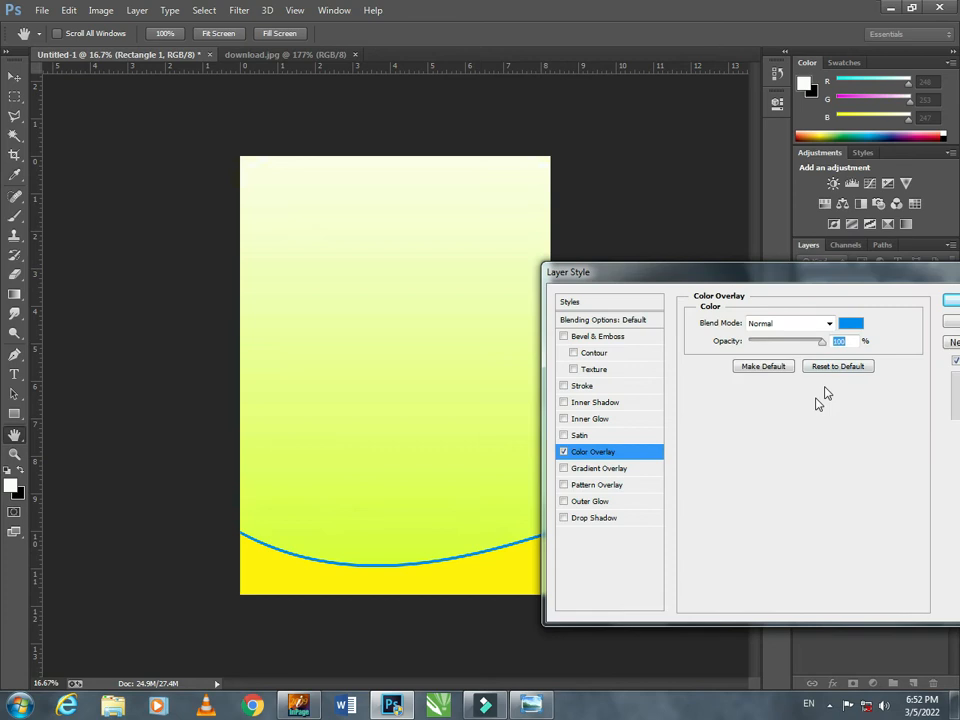
left_click(948, 308)
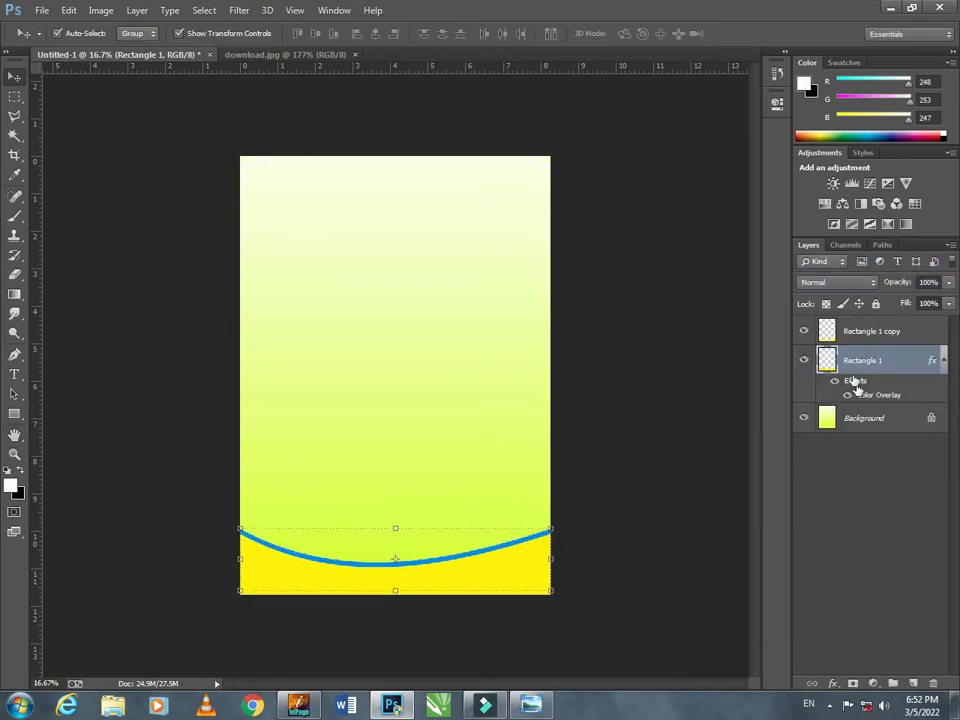
left_click(845, 334, "shift")
key("ctrl+e")
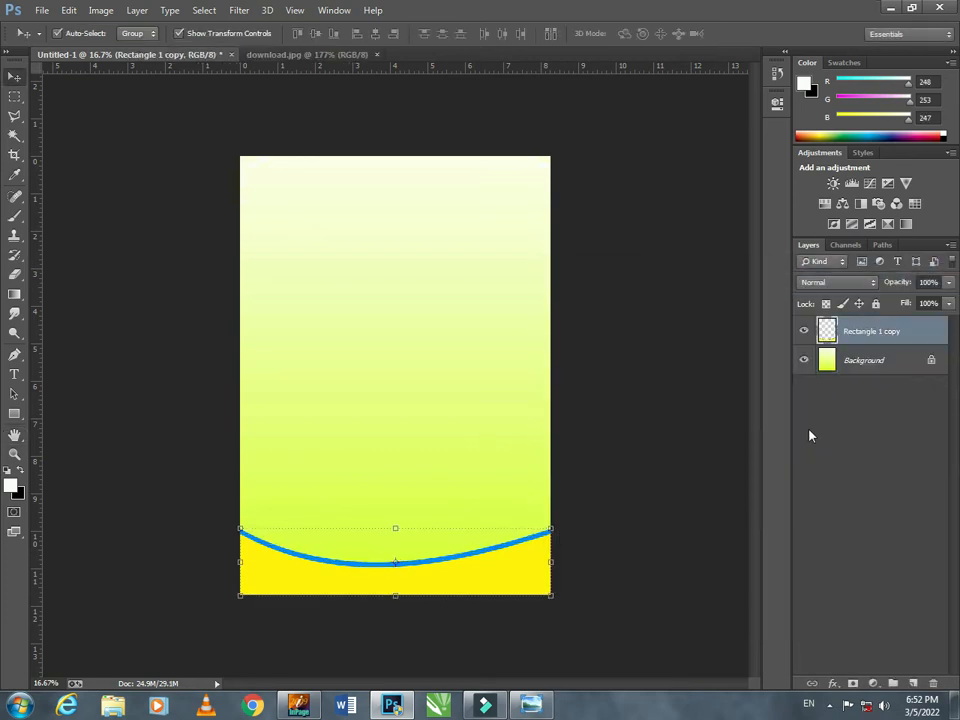
Draw a rectangle about 2510 × 570 px across the page's top edge, directly above the Background layer, and fill it with green
left_click(828, 364)
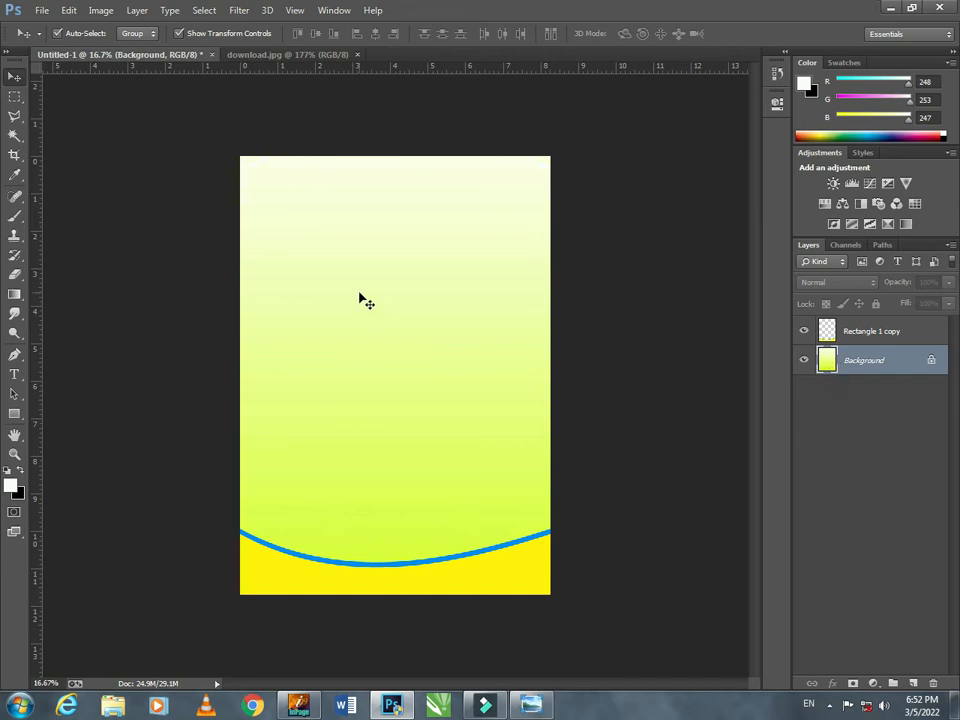
left_click(14, 413)
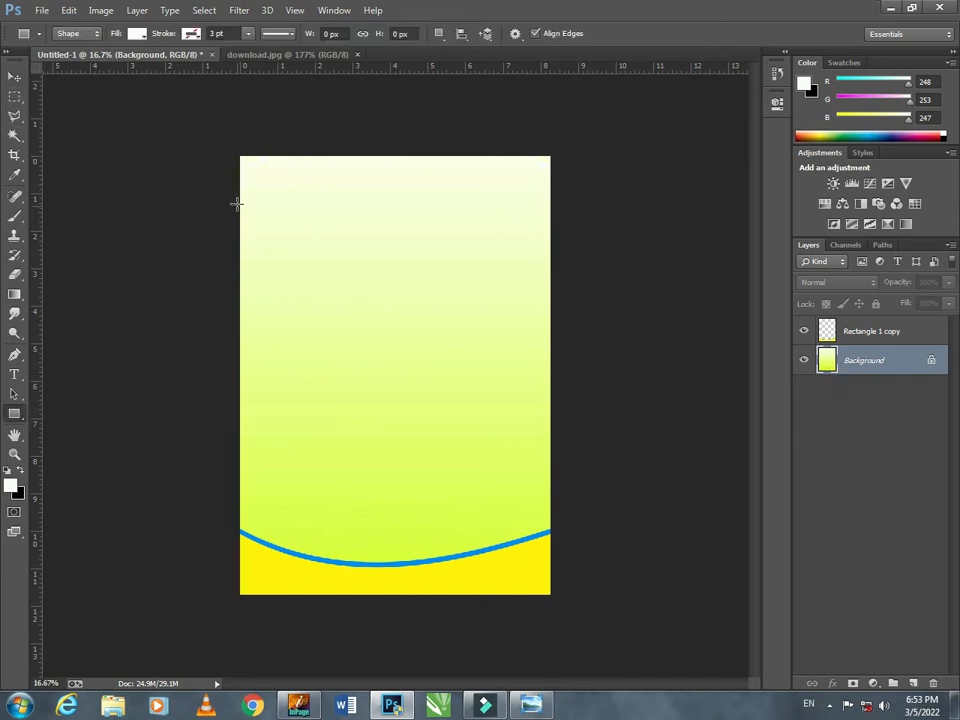
left_click_drag(238, 155, 550, 225)
left_click(564, 185)
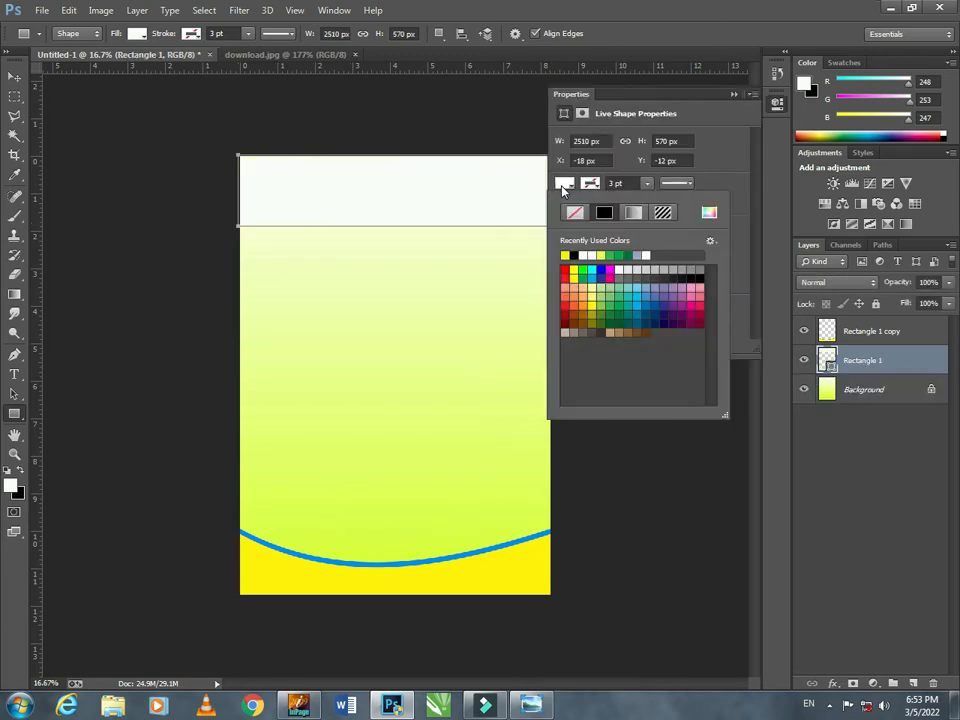
left_click(618, 308)
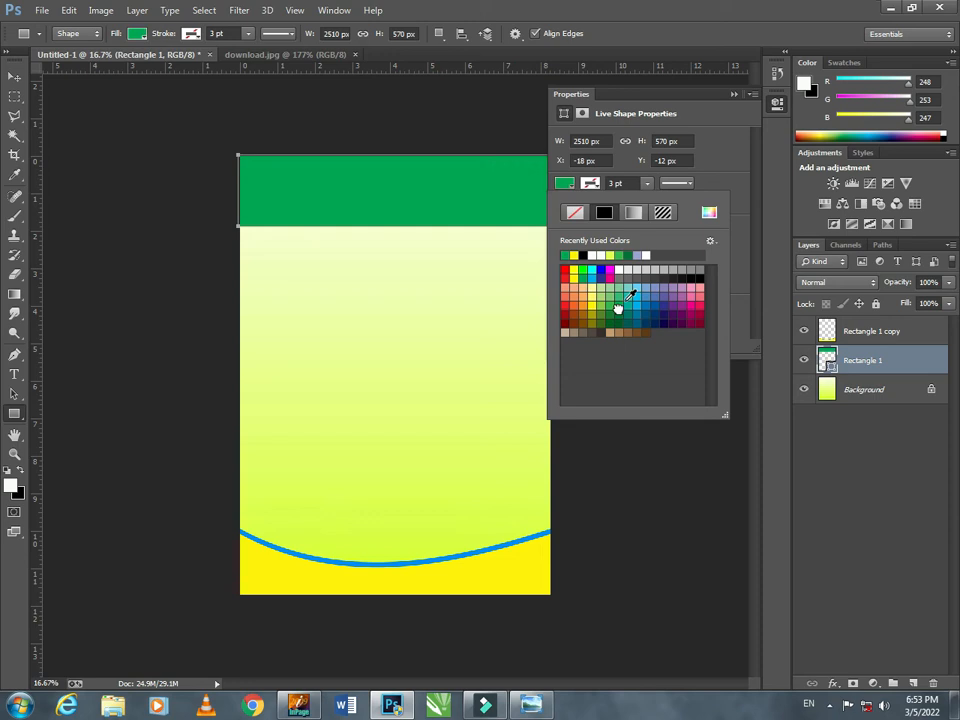
left_click(734, 96)
Warp the green rectangle's lower edge into an upward arch, applying the transformation and converting the live shape to a regular path
left_click(68, 10)
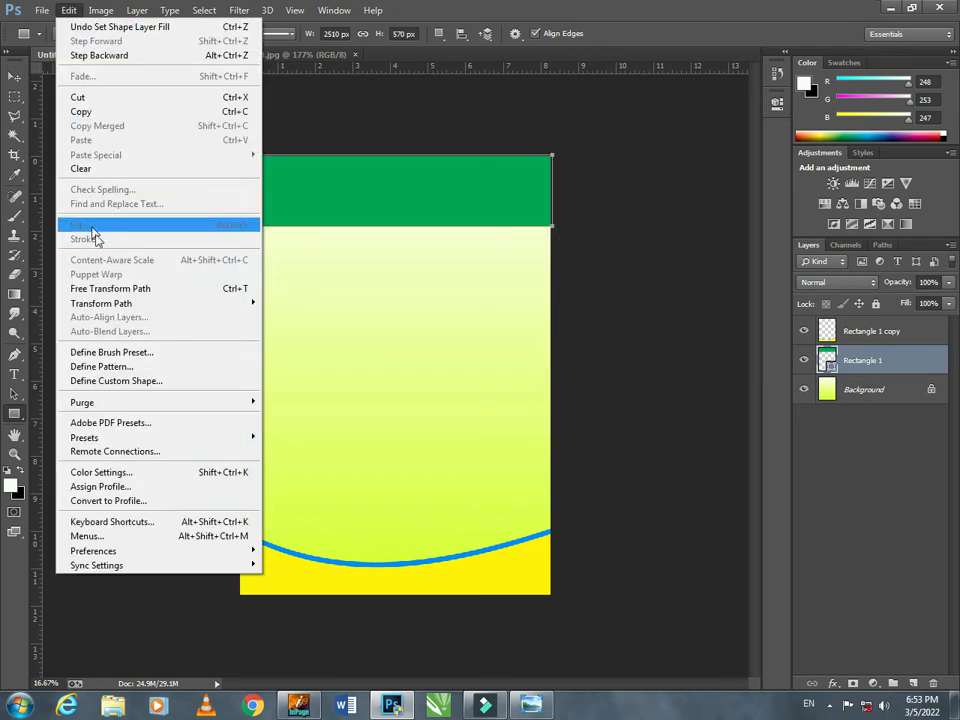
mouse_move(196, 303)
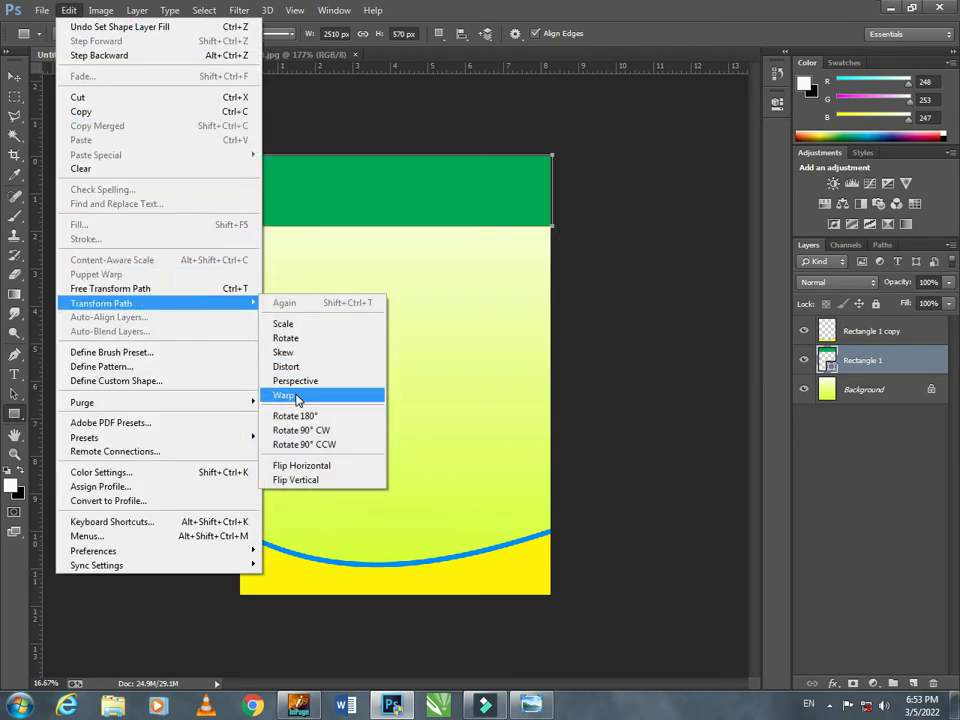
left_click(296, 395)
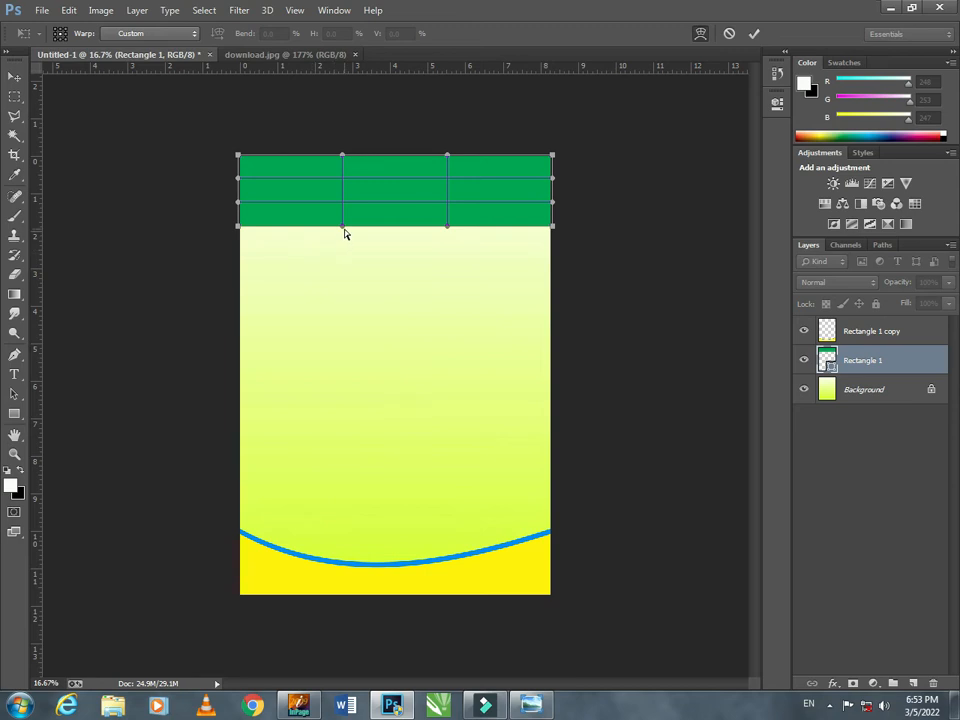
left_click_drag(343, 219, 345, 197)
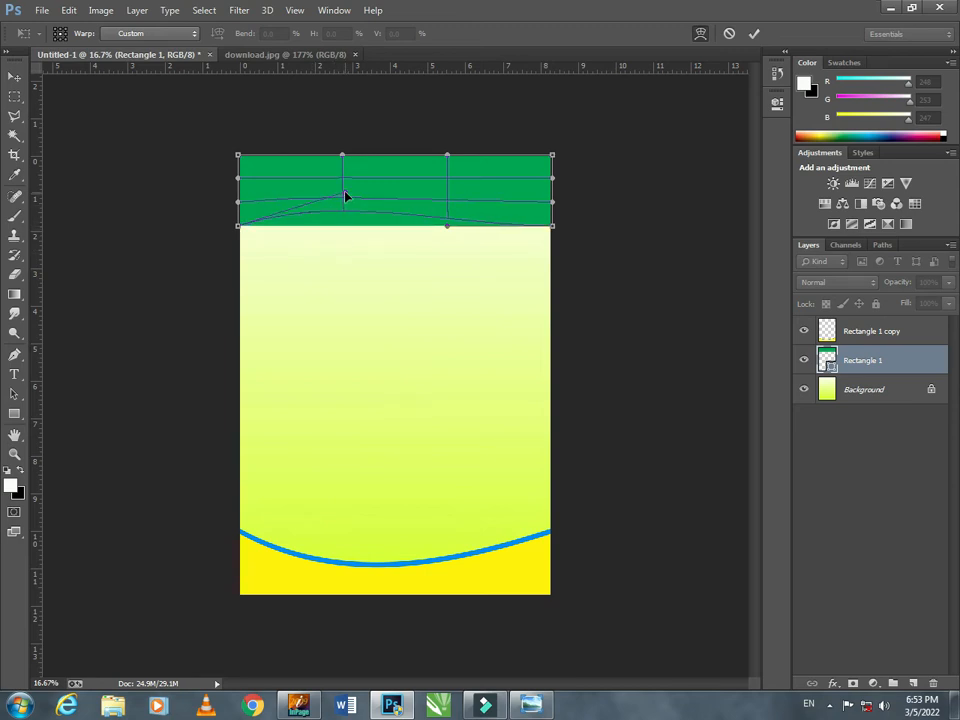
left_click_drag(447, 226, 447, 195)
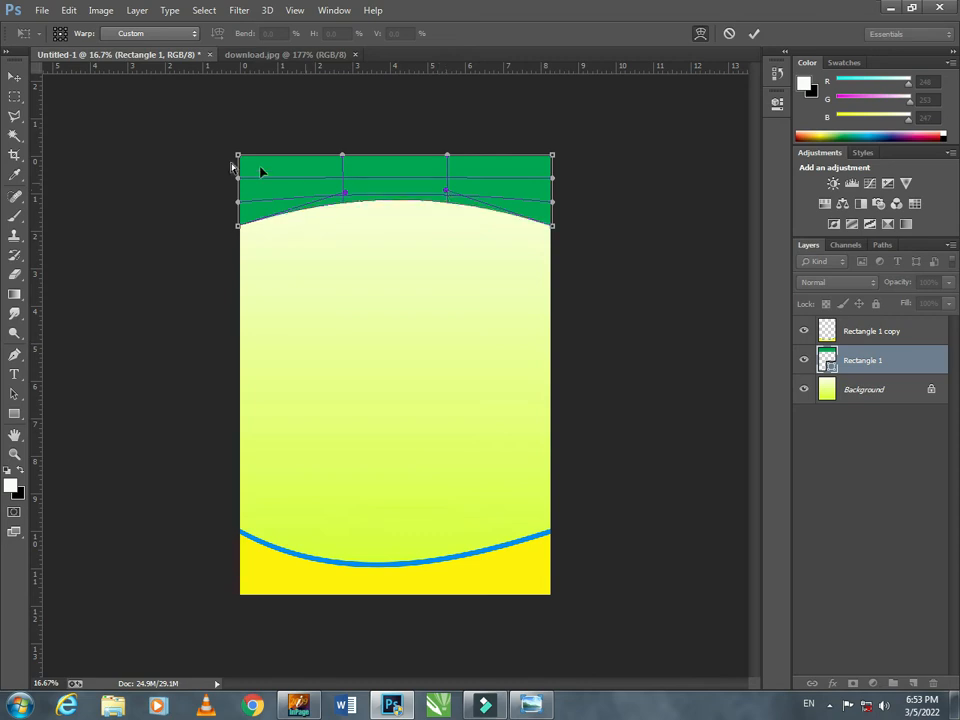
left_click(14, 76)
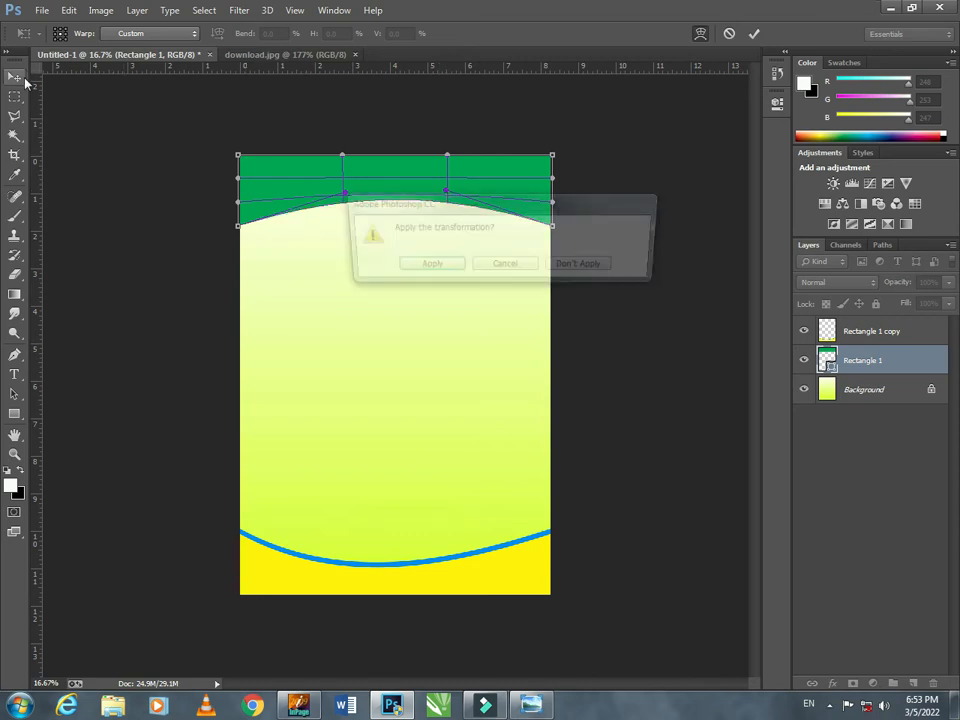
left_click(425, 266)
left_click(442, 267)
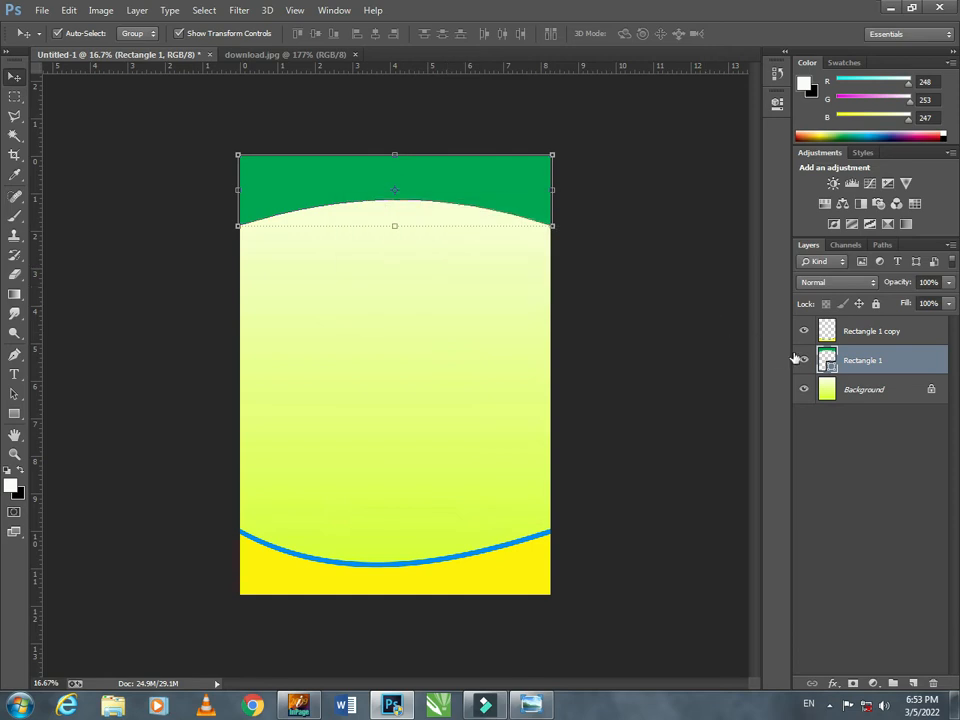
Give the green header a yellow (#fff200) lower edge using a duplicated shape with the original offset slightly downward, and merge all layers into the Background
key("ctrl+j")
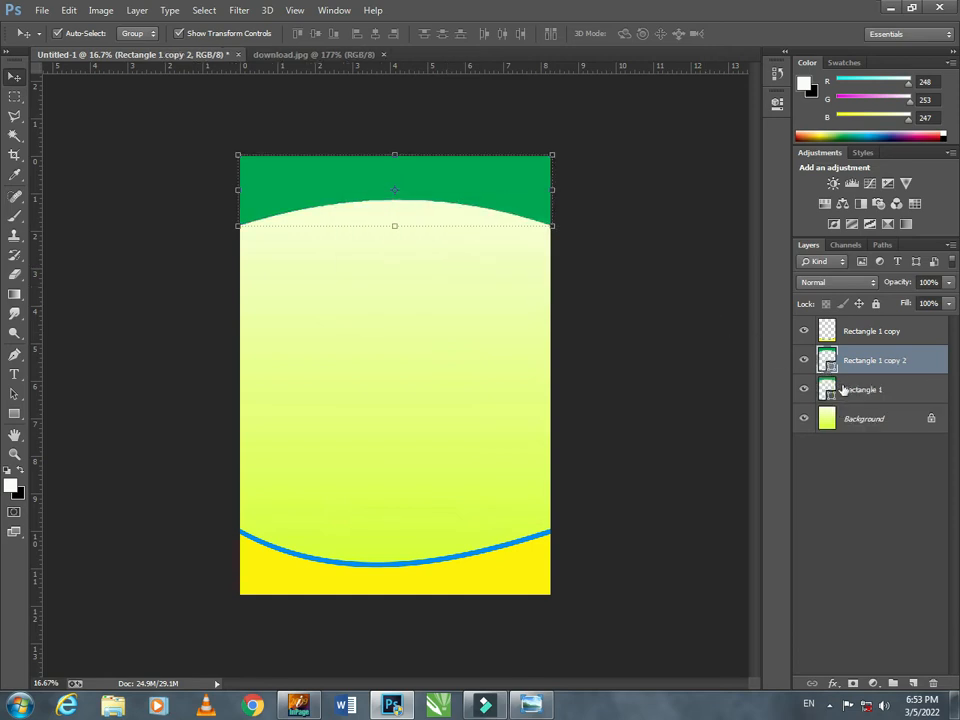
left_click(830, 390)
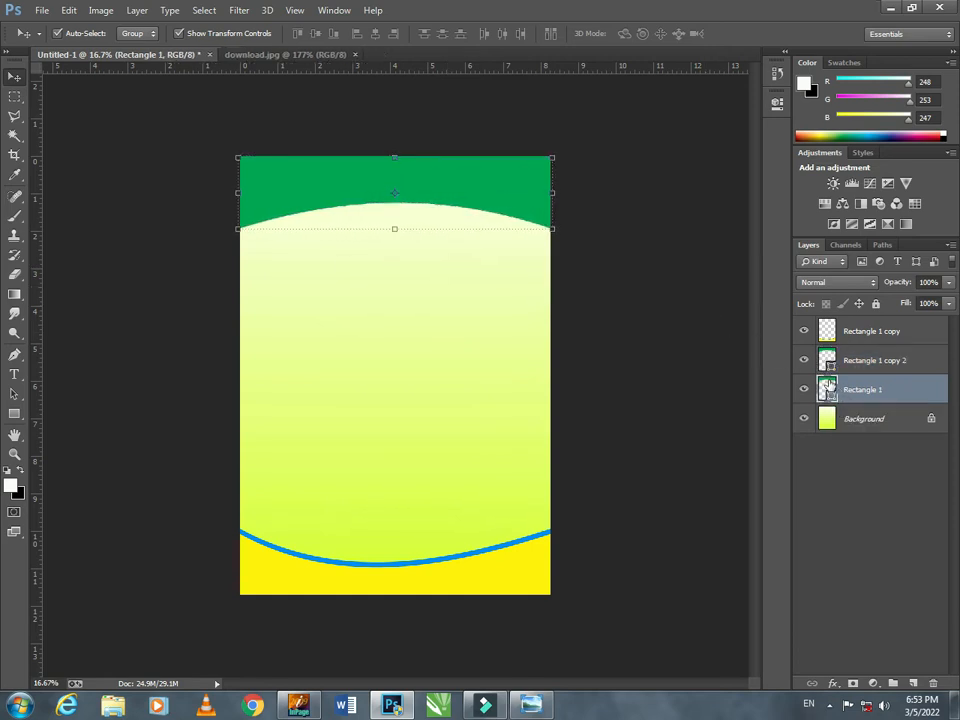
double_click(828, 390)
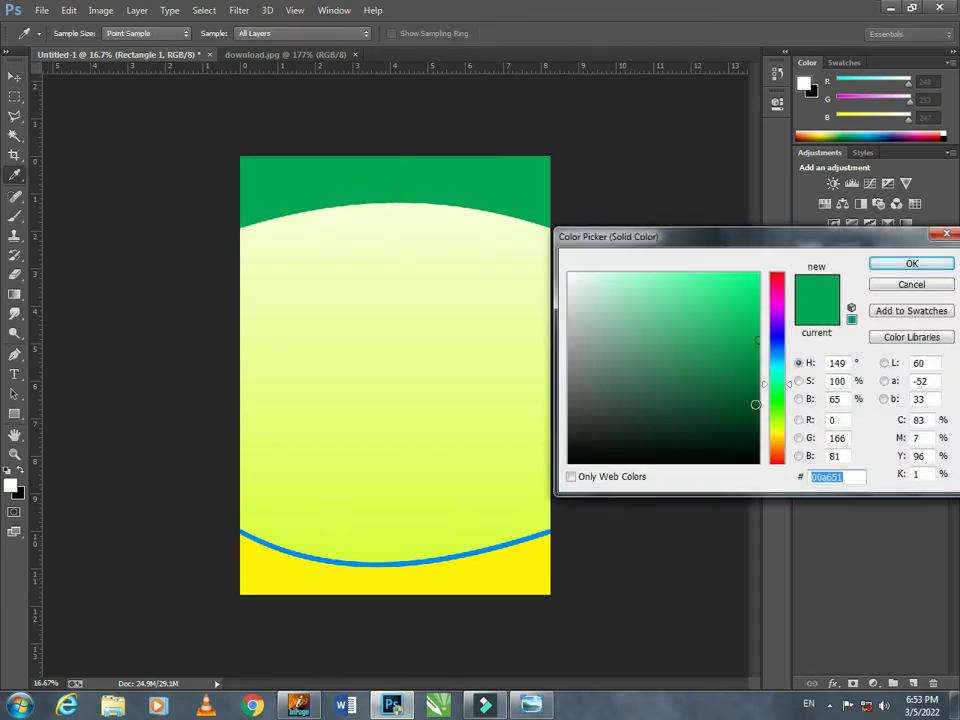
left_click(520, 564)
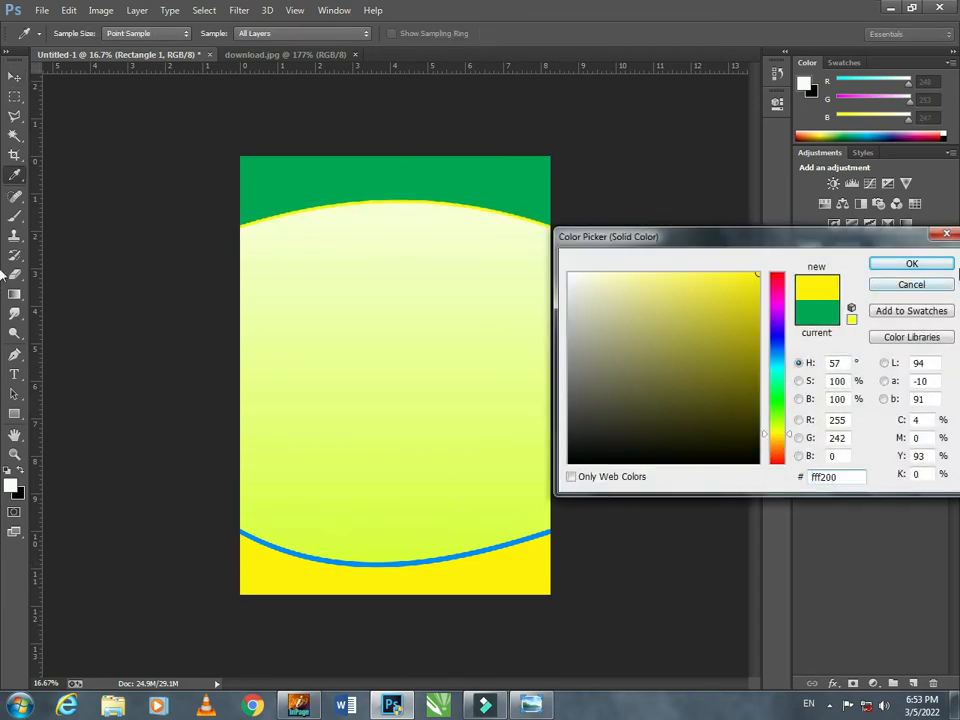
left_click(910, 264)
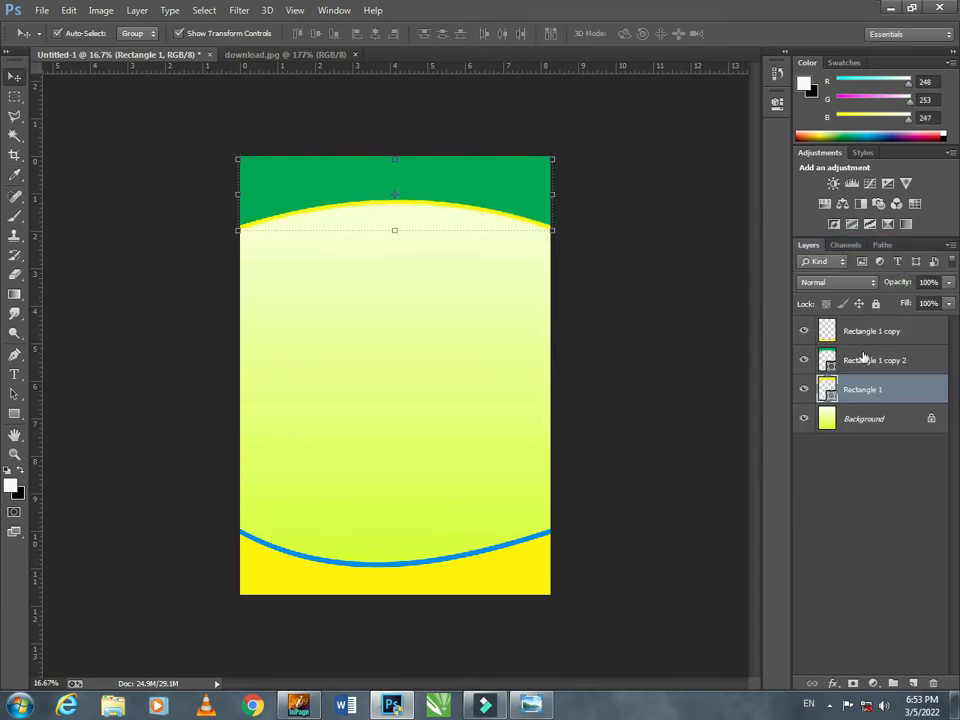
key("ctrl+shift+e")
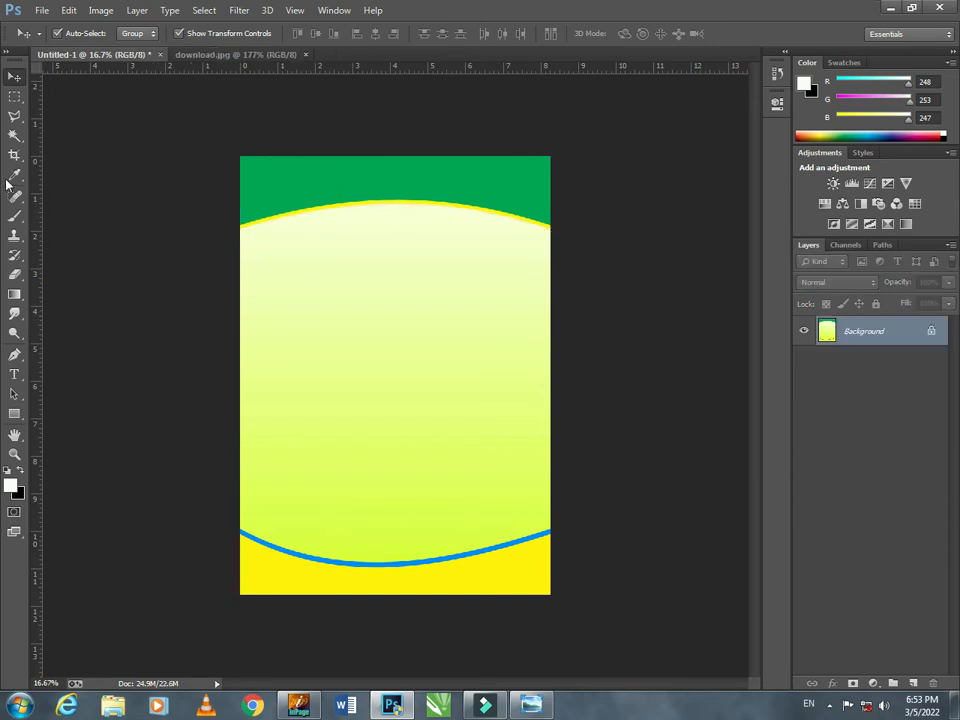
Open the WhatsApp_Image removebg-preview photo from New folder and copy the cut-out man onto the centre of the Untitled-1 poster
left_click(41, 11)
left_click(43, 39)
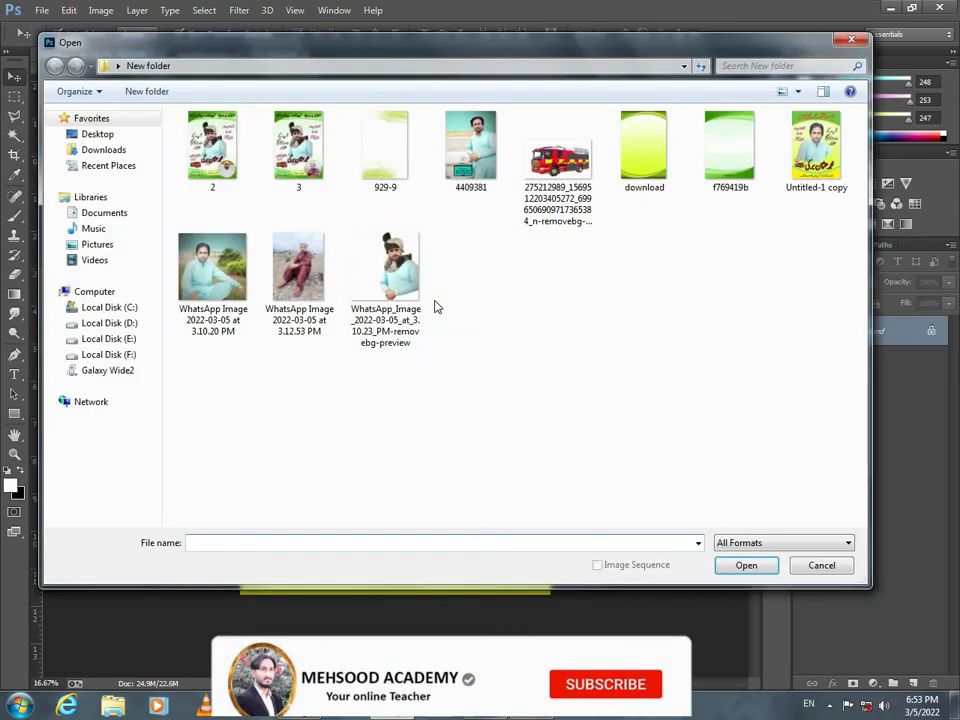
double_click(398, 282)
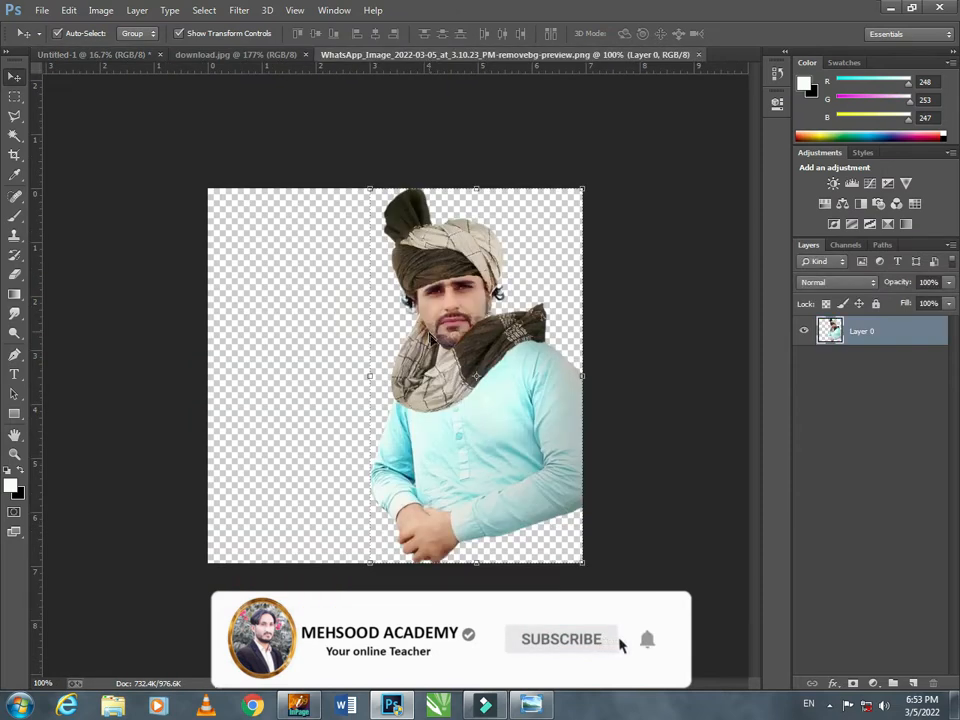
left_click_drag(545, 350, 207, 58)
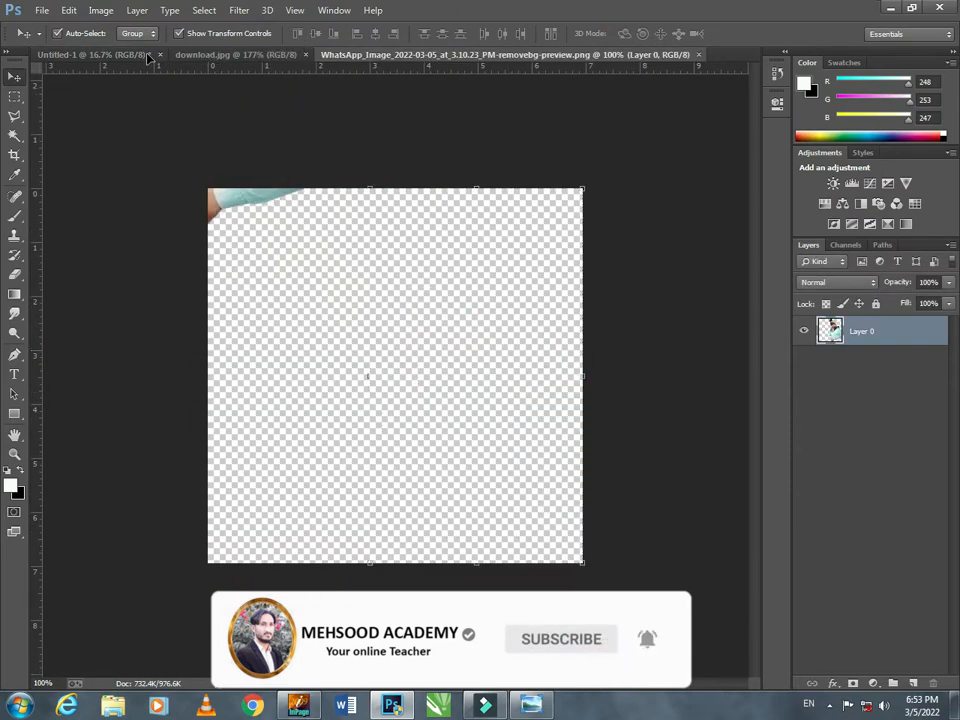
left_click_drag(148, 57, 386, 381)
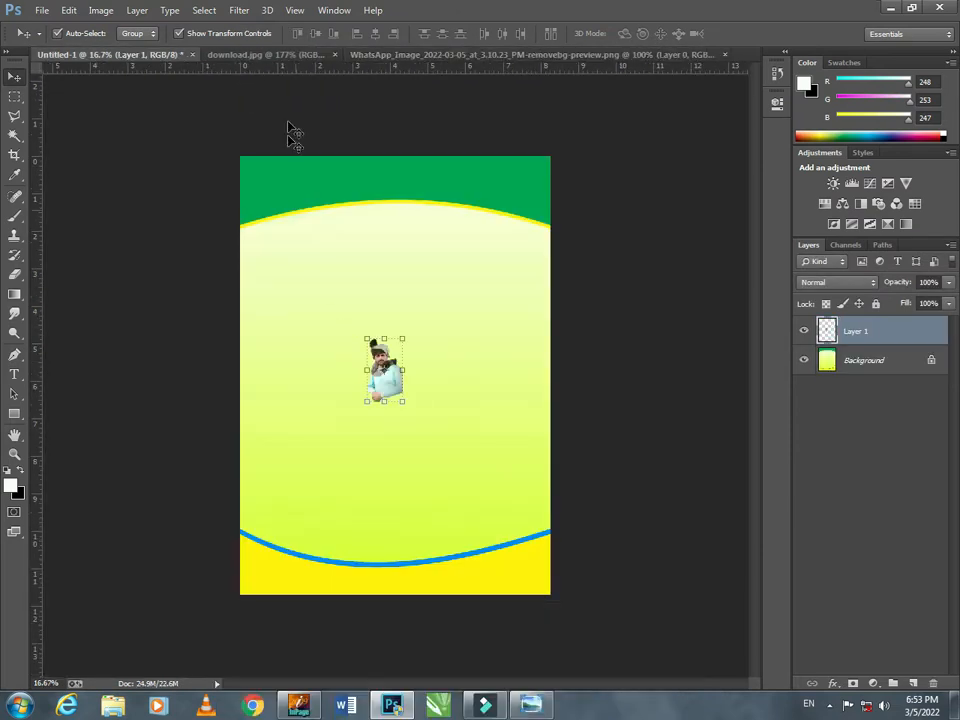
Close the download.jpg and removebg-preview documents, leaving the poster open
left_click(270, 57)
left_click(335, 55)
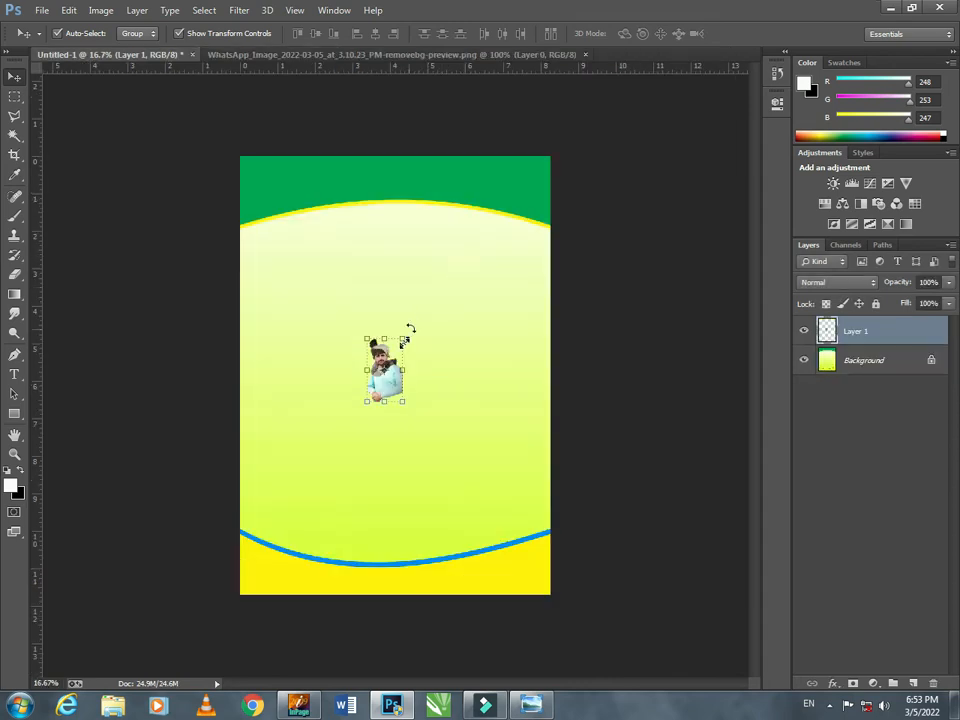
left_click(576, 56)
left_click(586, 55)
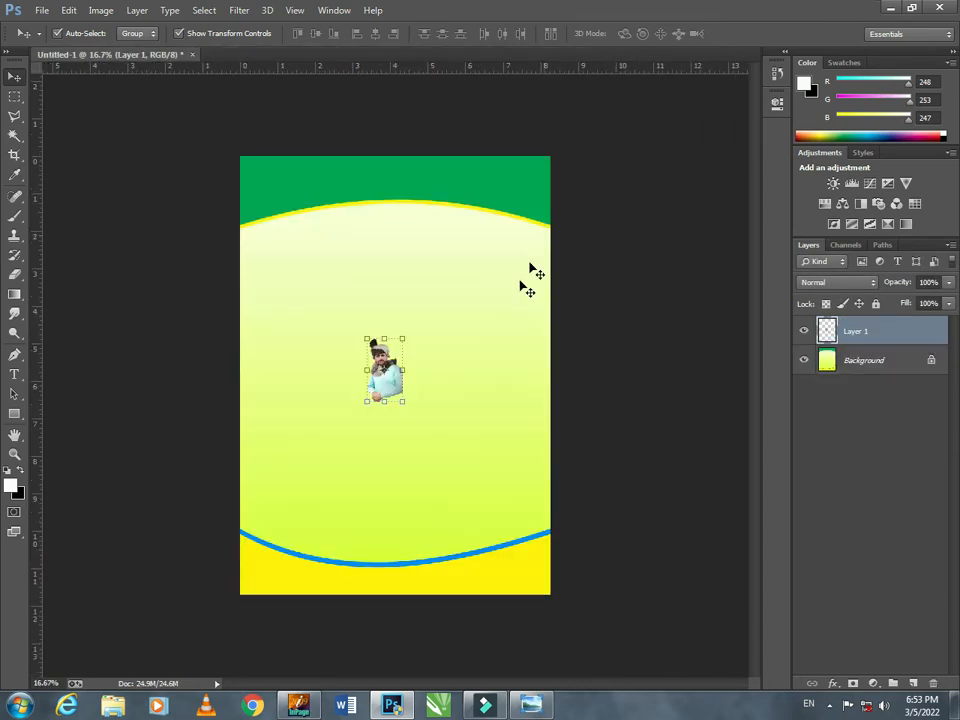
Scale the man's photo up to about 508% and position it centrally between the header and footer curves
left_click_drag(401, 403, 518, 505)
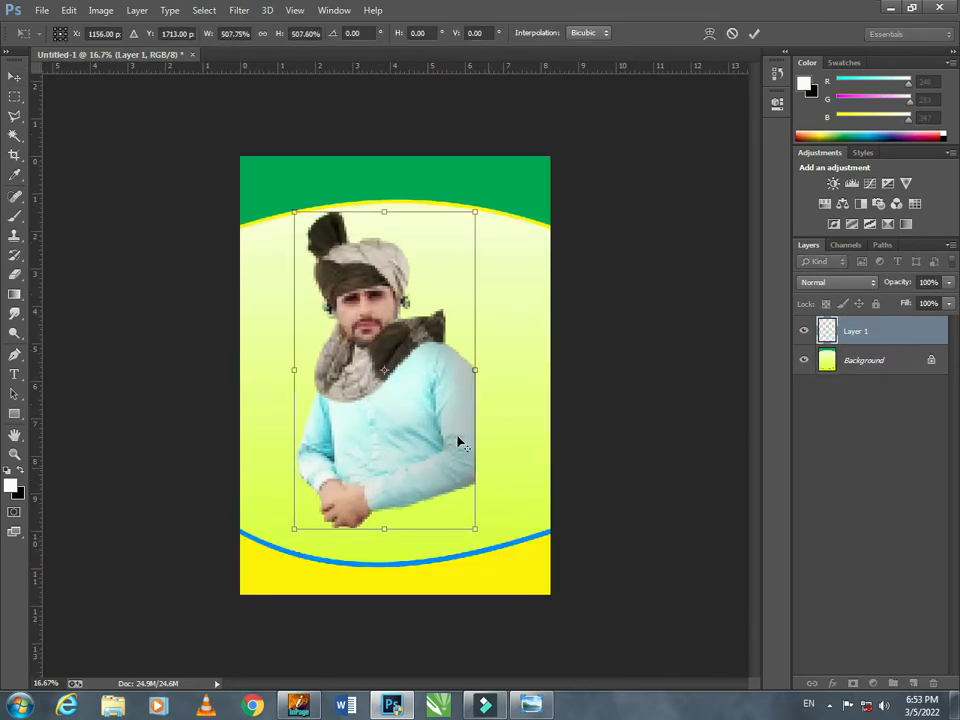
mouse_move(461, 439)
left_mouse_down()
mouse_move(475, 449)
mouse_move(450, 439)
left_mouse_up()
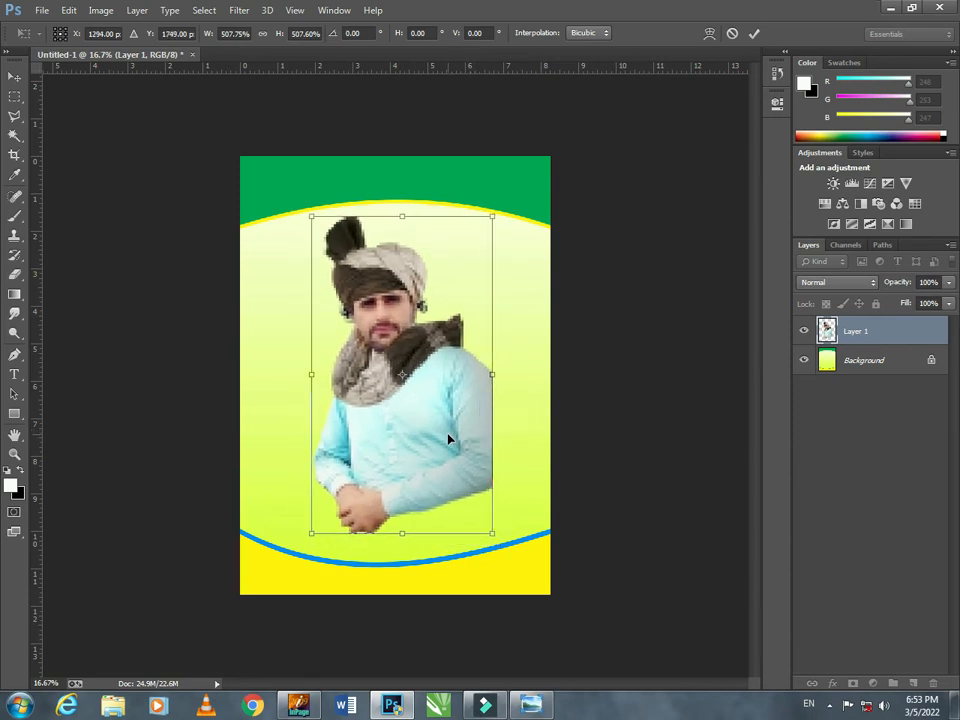
key("Return")
left_click_drag(432, 343, 434, 352)
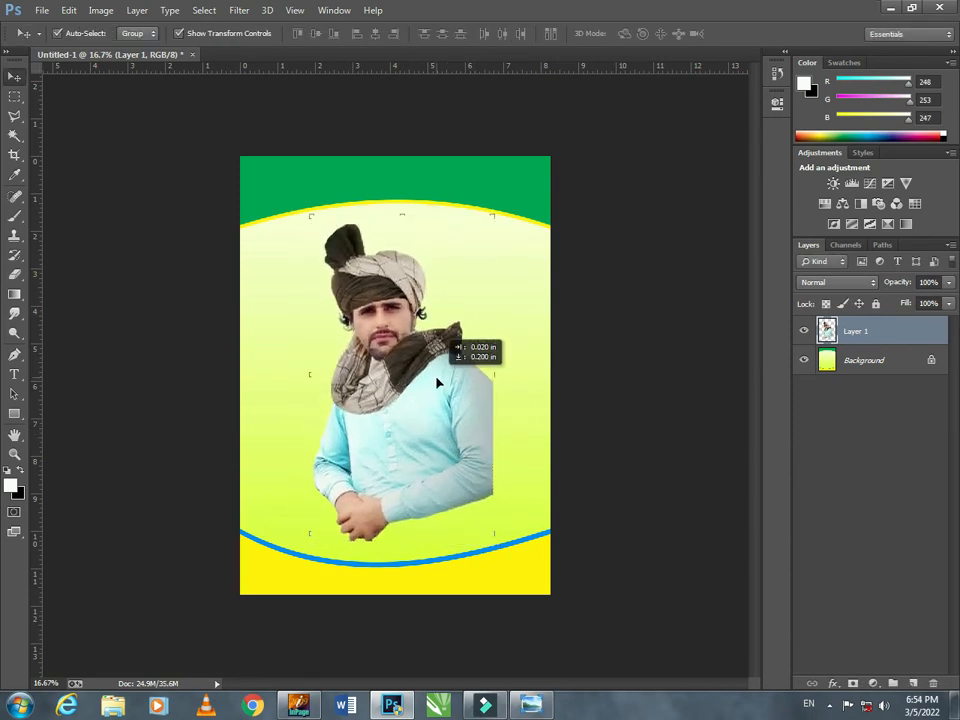
Brush yellow-green (#dafe39), sampled from the background, over the lower edges of the man's sleeve and hands to blend them in
left_click(15, 215)
left_click(11, 486)
left_click(428, 536)
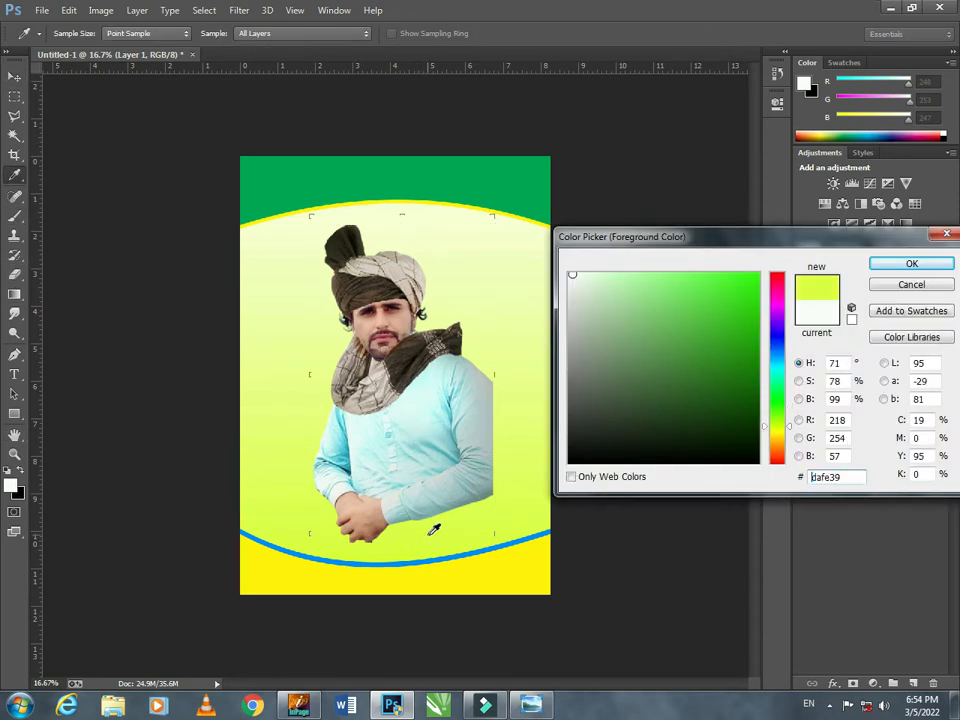
left_click(908, 265)
scroll(419, 548, "up", 1)
scroll(424, 541, "up", 2)
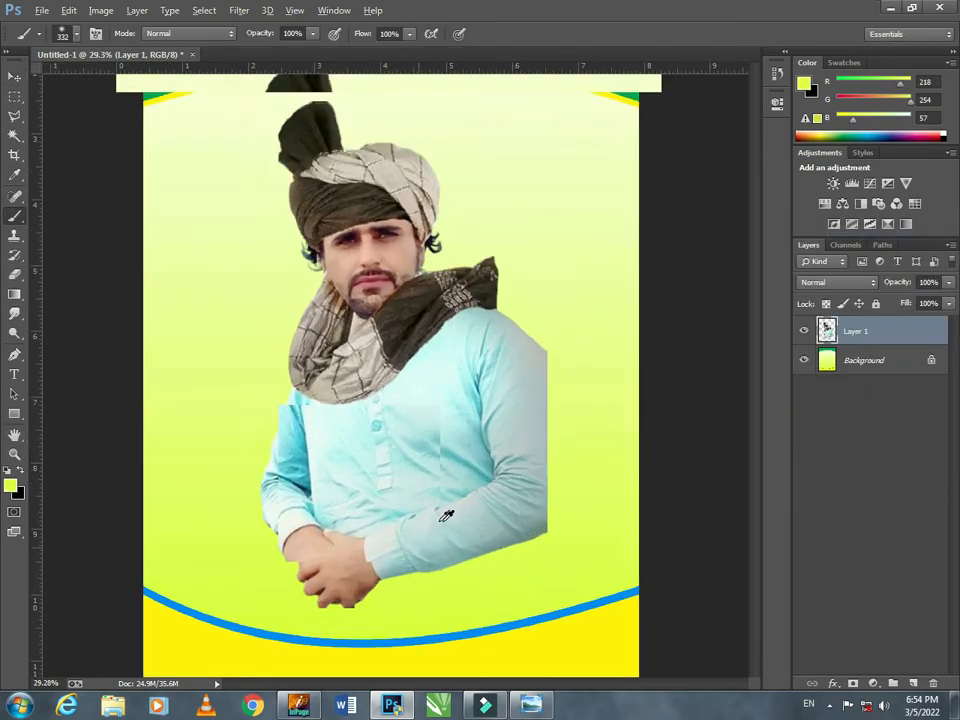
scroll(443, 516, "up", 1)
mouse_move(505, 398)
left_mouse_down()
mouse_move(347, 444)
mouse_move(501, 402)
left_mouse_up()
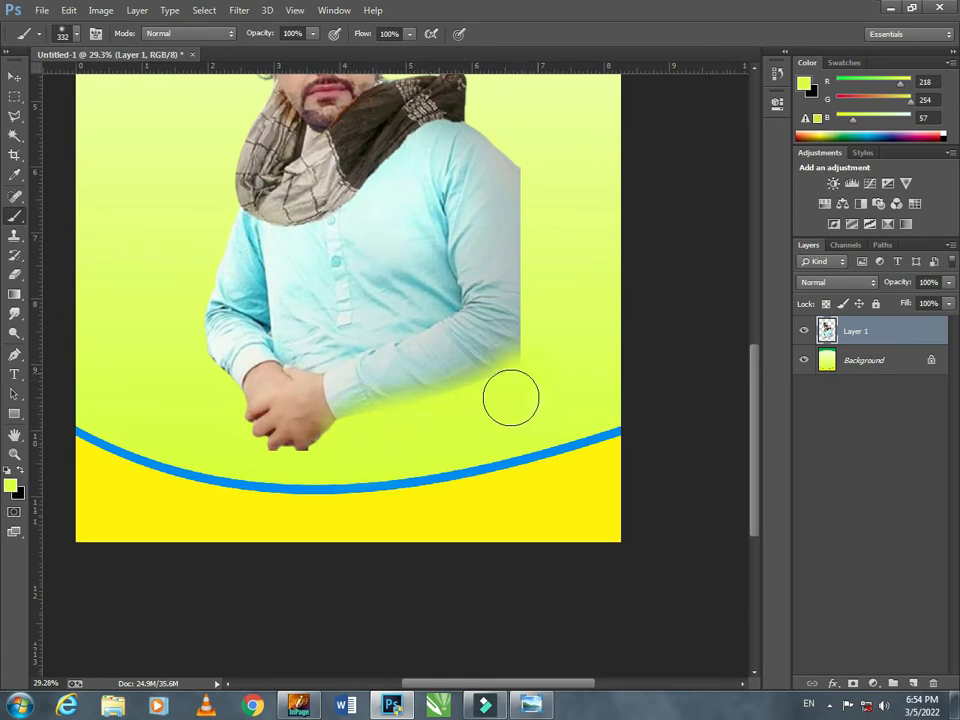
left_click_drag(316, 471, 223, 452)
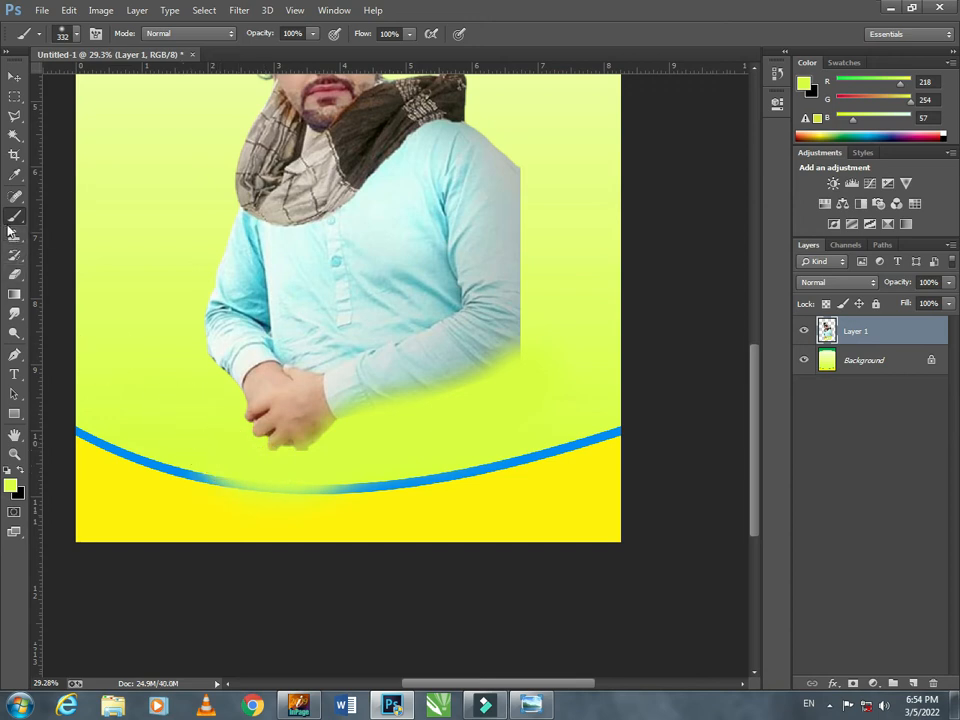
Erase the brush paint that spilled over the blue curve and yellow footer below the hands
key("e")
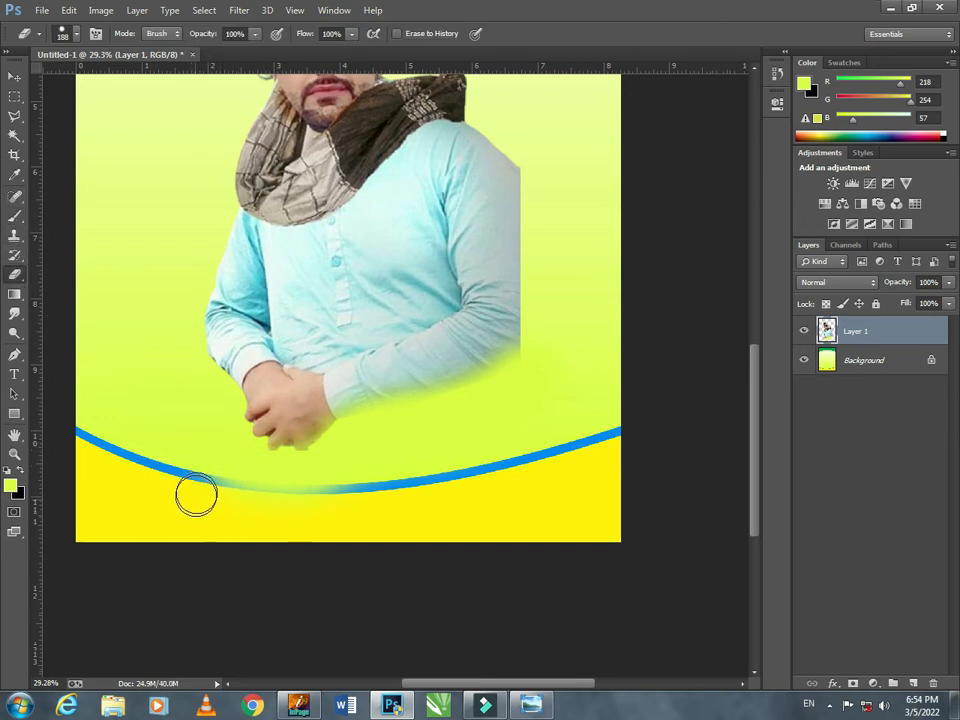
mouse_move(193, 497)
left_mouse_down()
mouse_move(318, 498)
mouse_move(414, 483)
left_mouse_up()
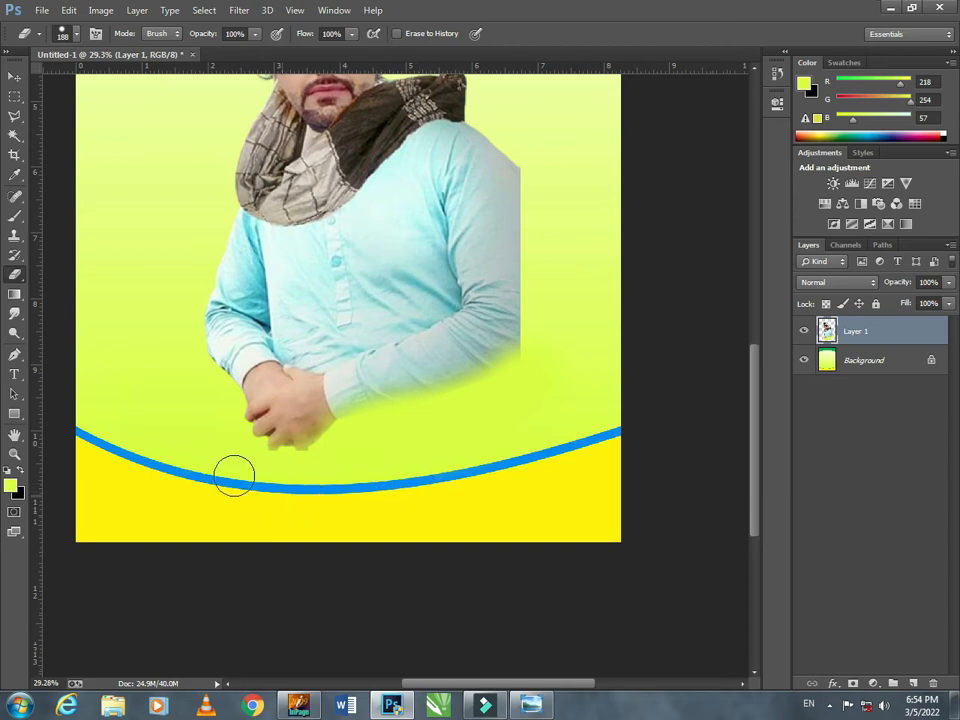
scroll(234, 476, "down", 4)
left_click(14, 76)
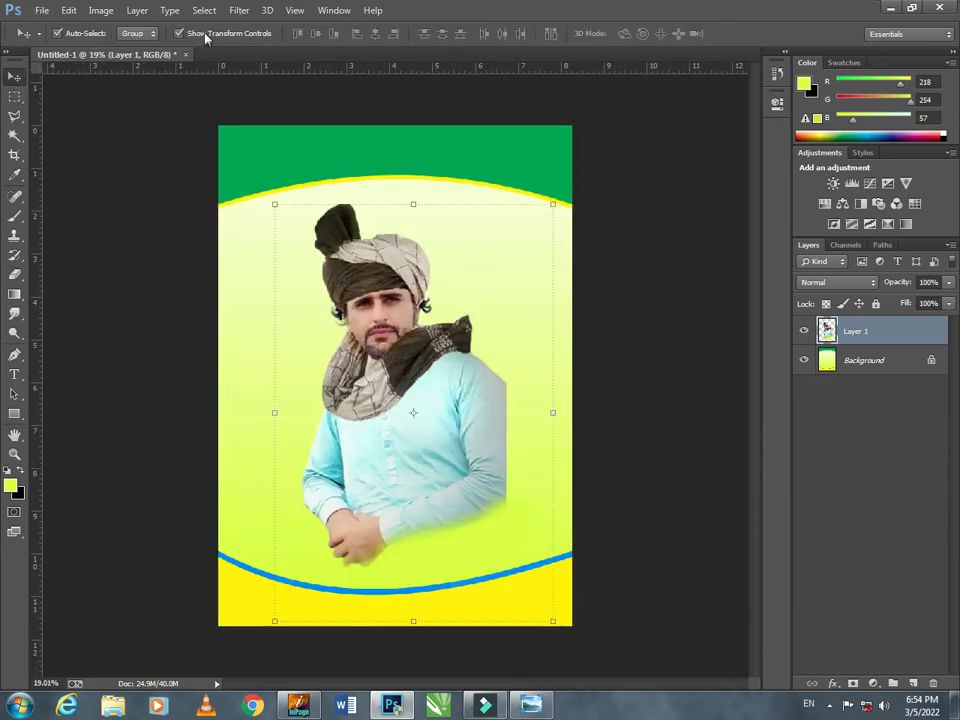
left_click(42, 10)
left_click(50, 40)
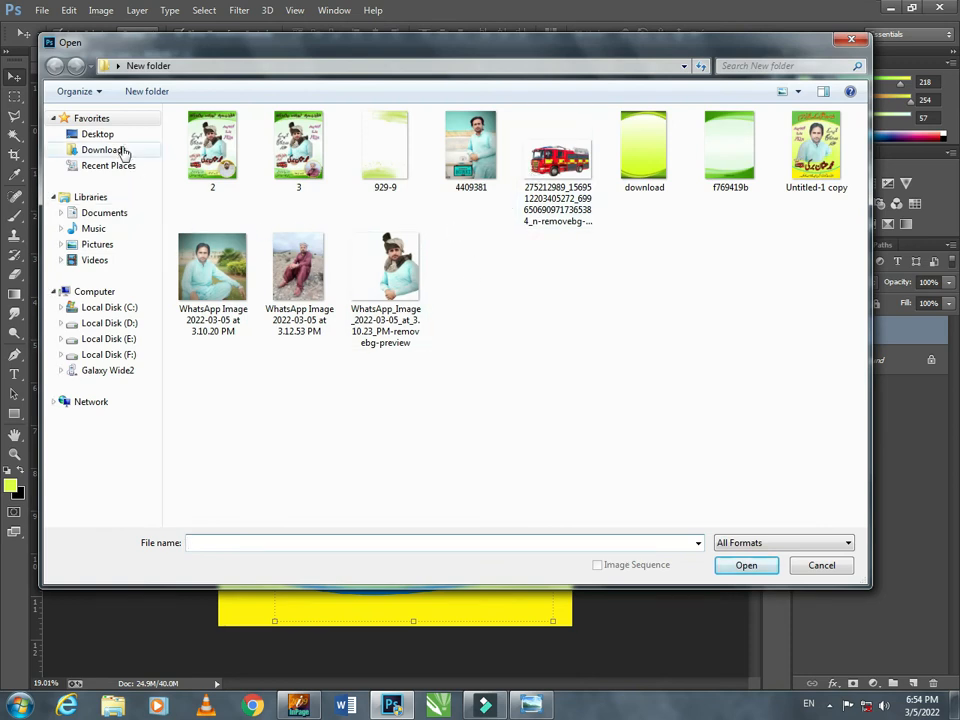
left_click(118, 140)
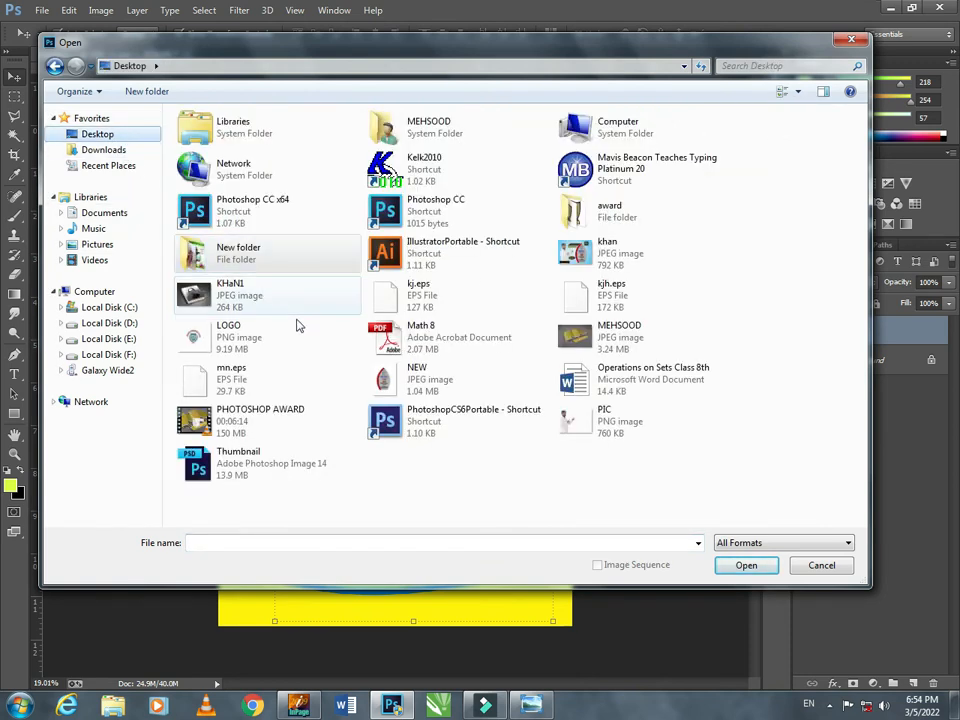
left_click(276, 377)
double_click(276, 377)
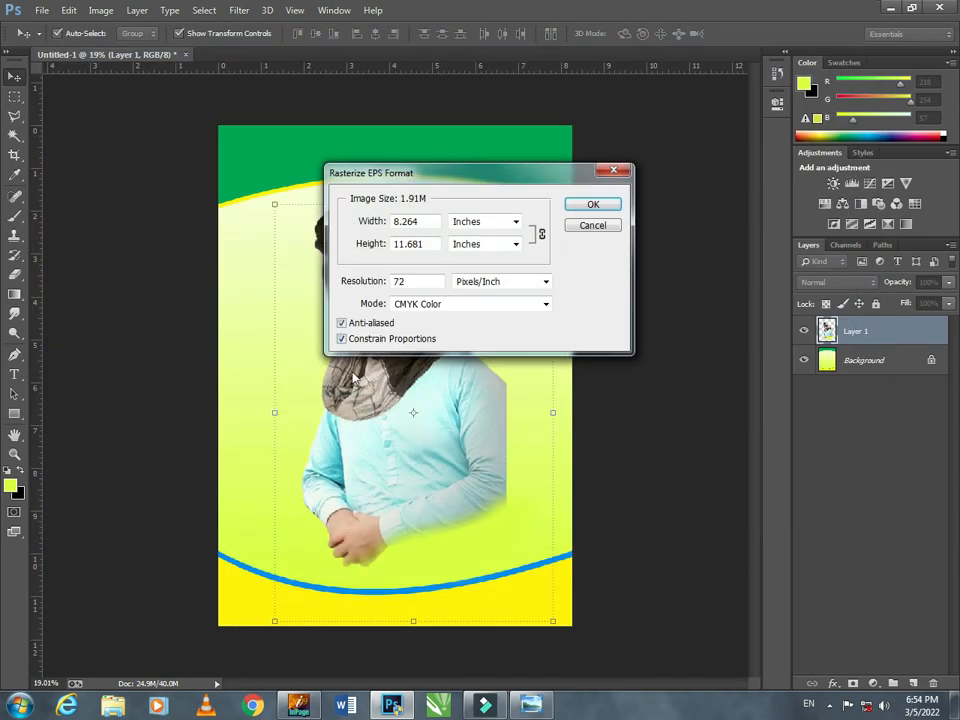
left_click(591, 226)
Open kjh.eps from the Desktop and rasterize it in CMYK Color mode
left_click(42, 10)
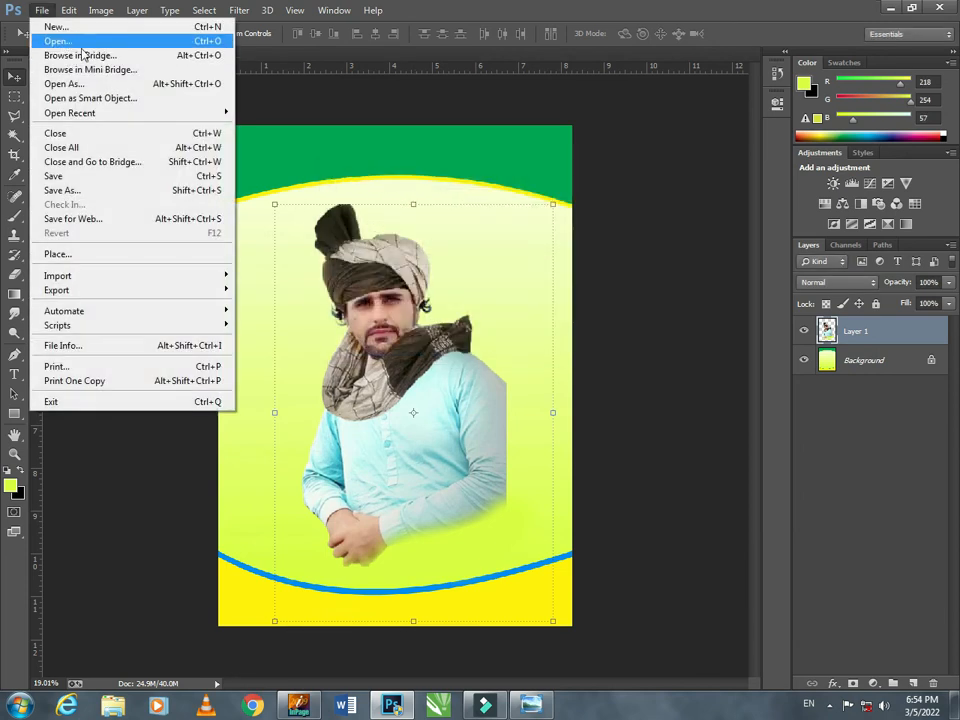
left_click(83, 45)
left_click(603, 298)
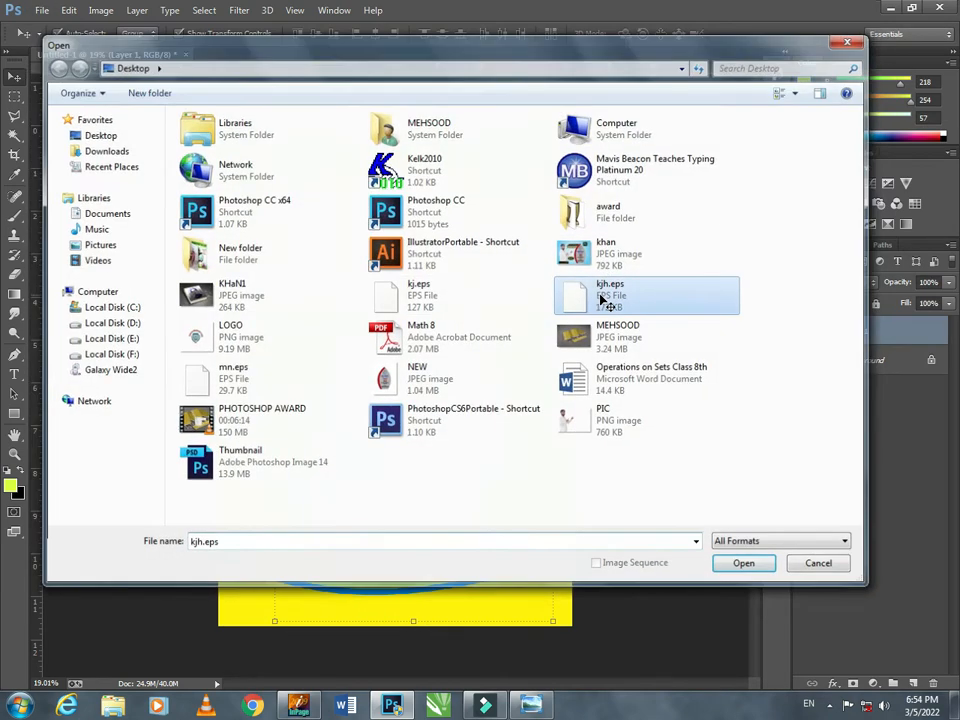
double_click(603, 298)
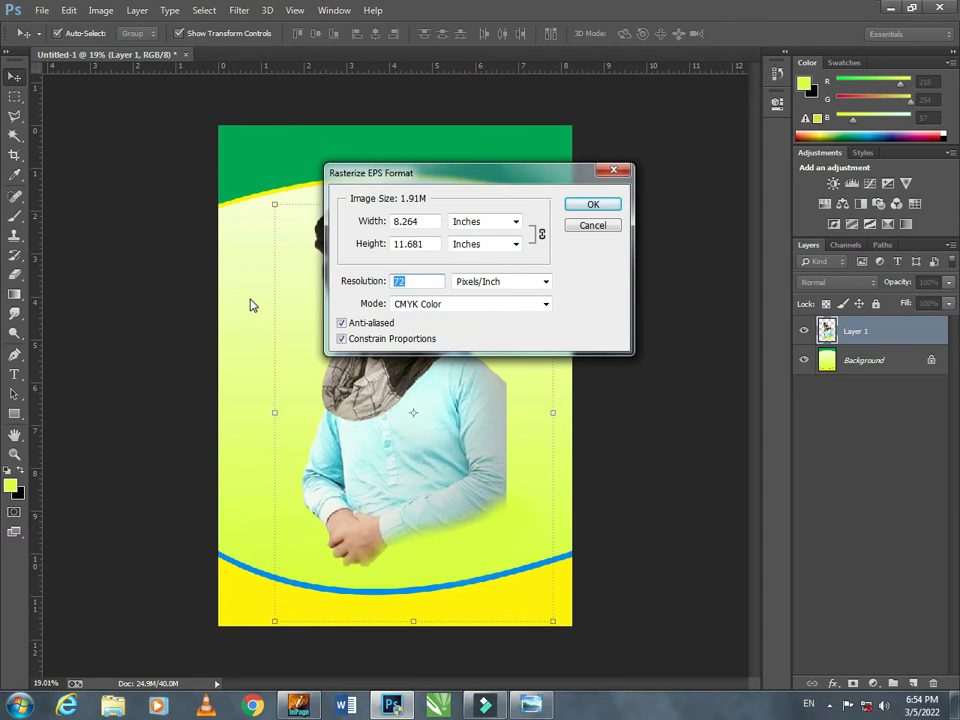
key("Return")
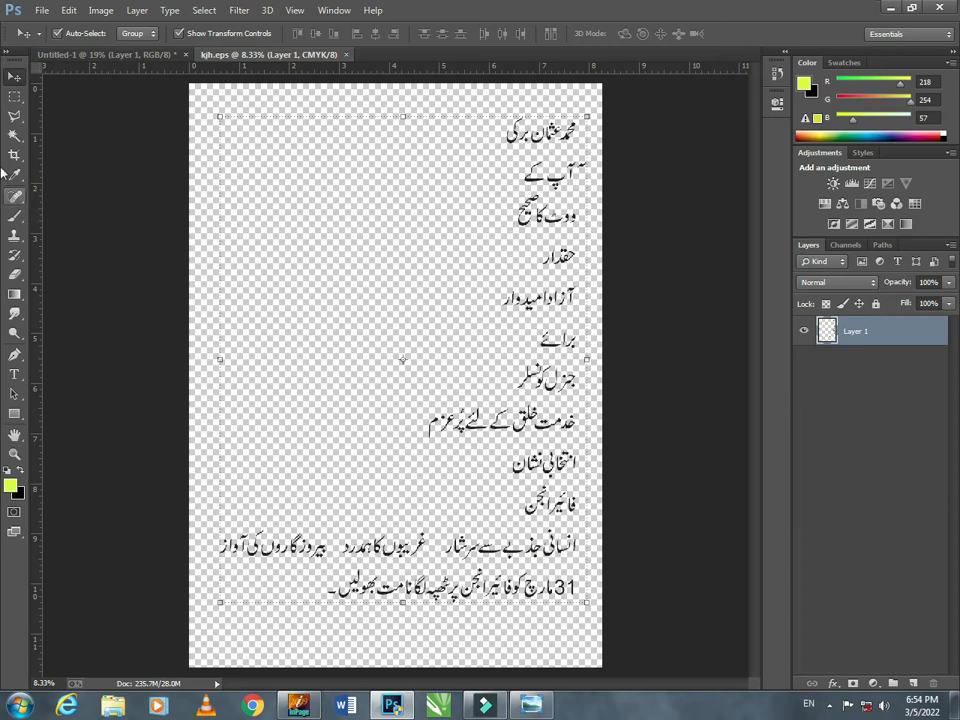
Select the first Urdu text line, the candidate's name, in kjh.eps and copy it onto the poster over the man's hands
left_click(14, 96)
scroll(413, 248, "up", 3)
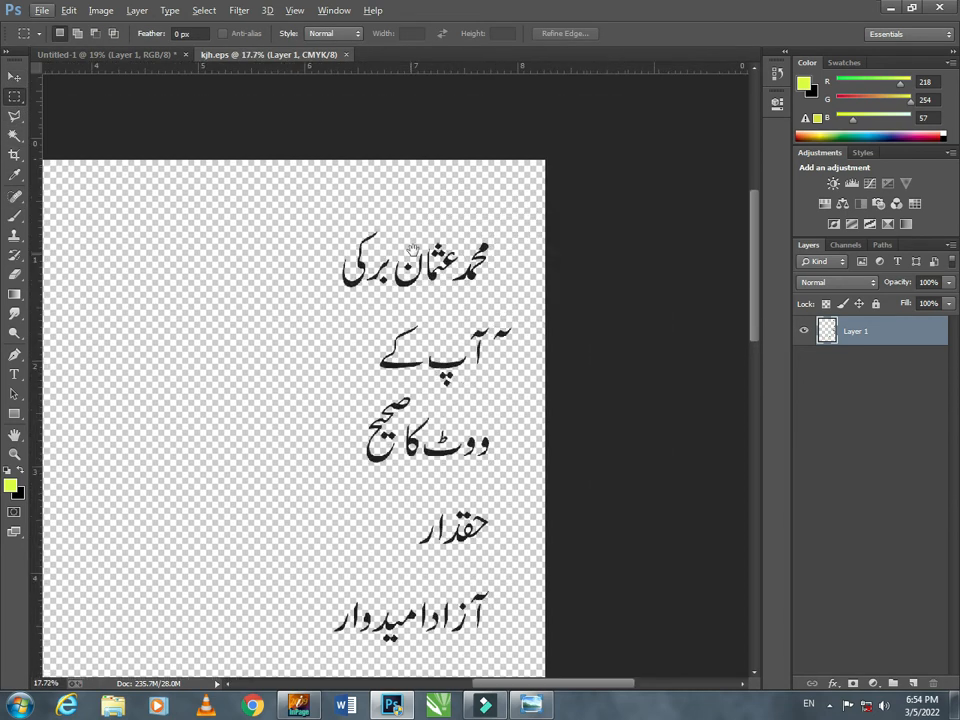
left_click_drag(304, 205, 515, 308)
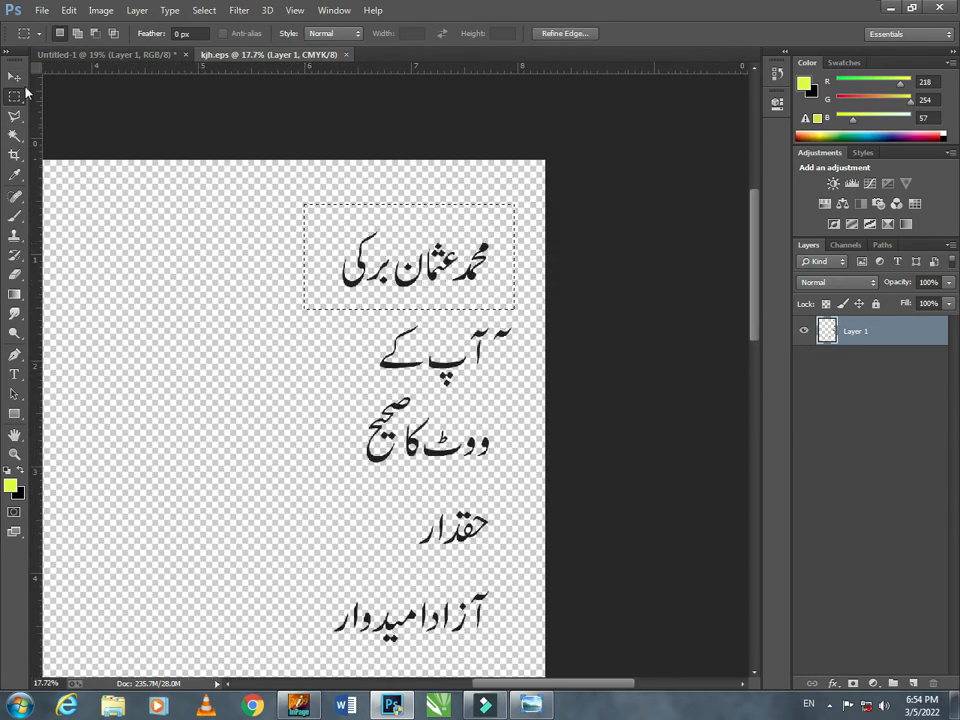
left_click(14, 76)
left_click_drag(399, 251, 435, 521)
Enlarge the candidate's name text to about 126% and place it over the man's hands, just above the blue curve
scroll(430, 527, "up", 2)
scroll(430, 527, "up", 2)
scroll(440, 500, "down", 2)
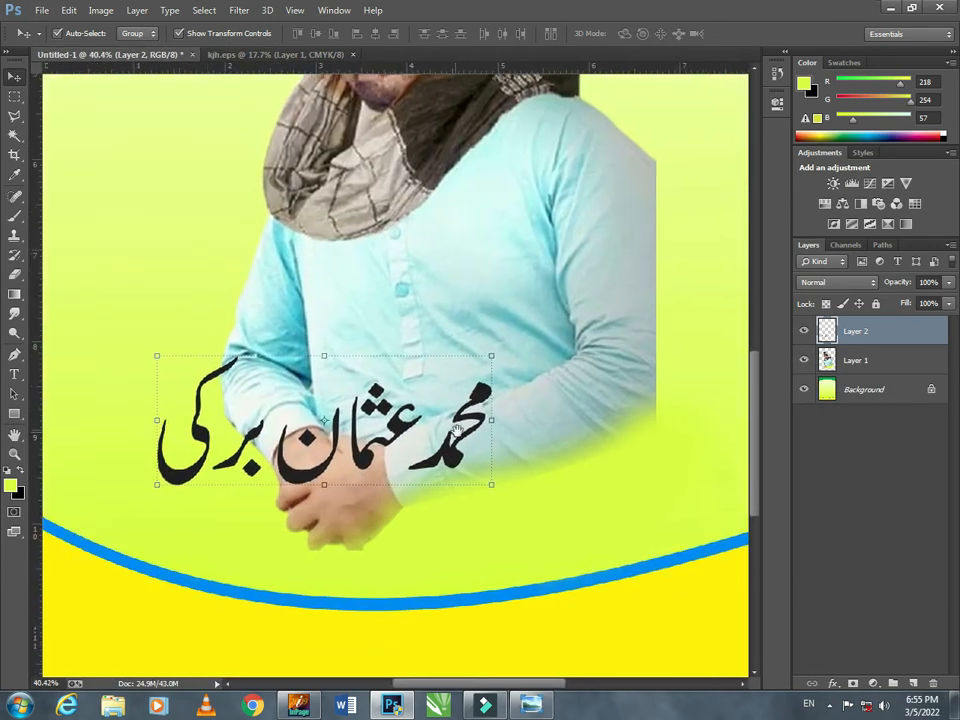
scroll(459, 432, "down", 2)
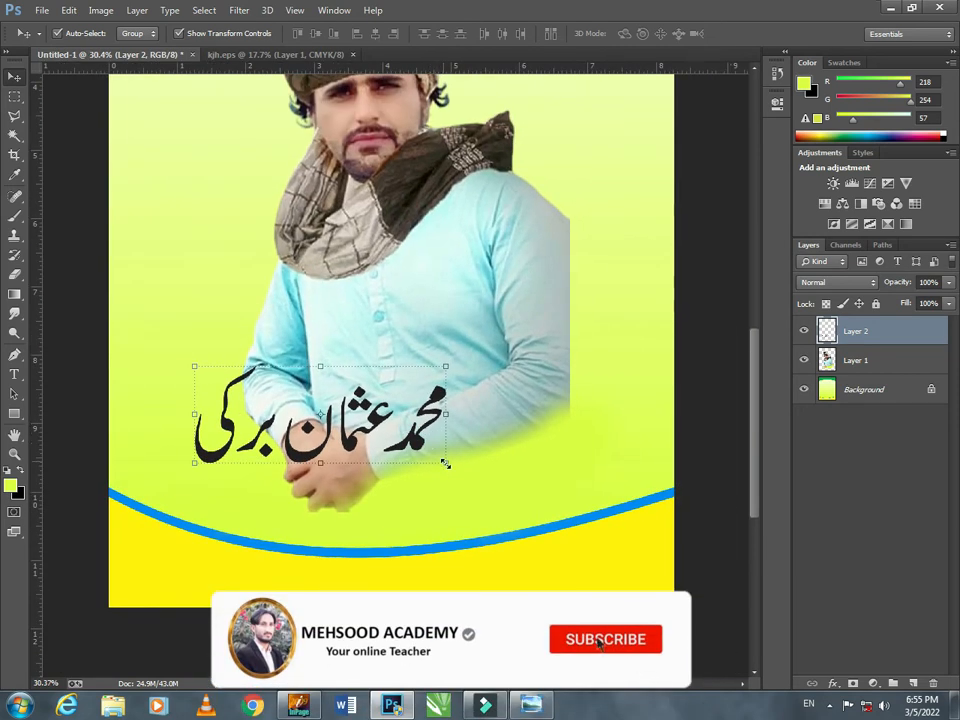
left_click_drag(445, 463, 486, 478)
left_click_drag(447, 434, 542, 467)
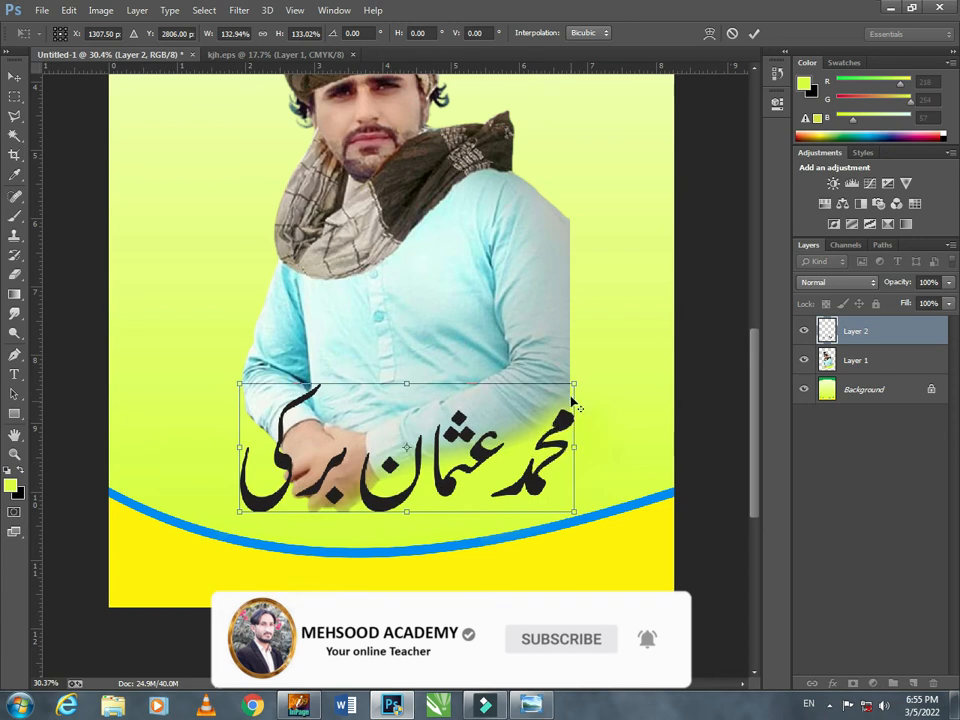
left_click_drag(573, 401, 563, 390)
left_click_drag(543, 448, 545, 451)
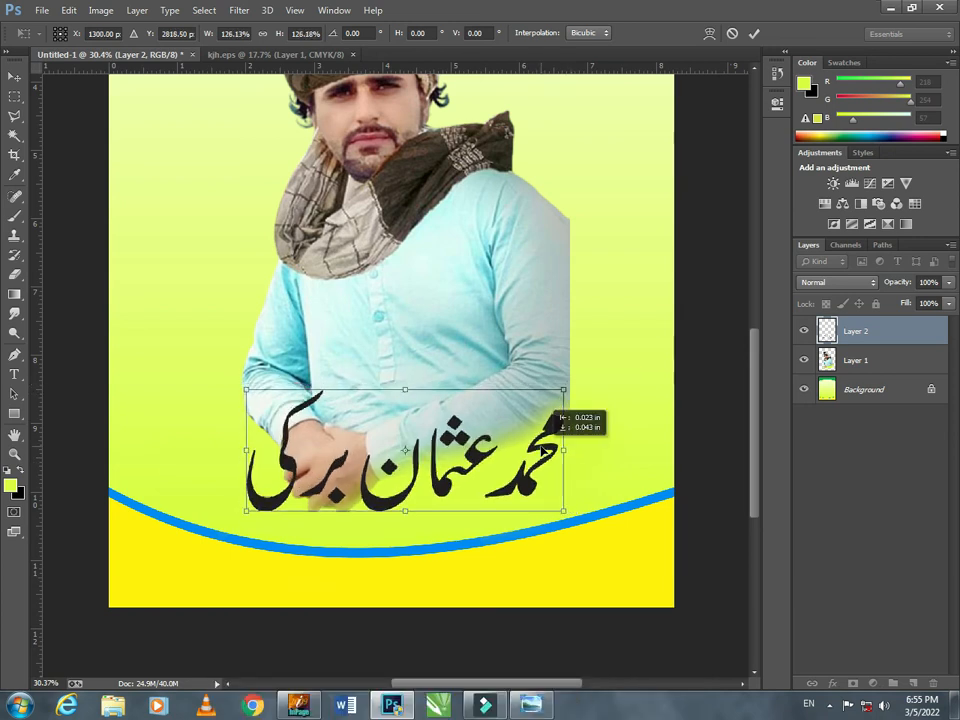
key("Return")
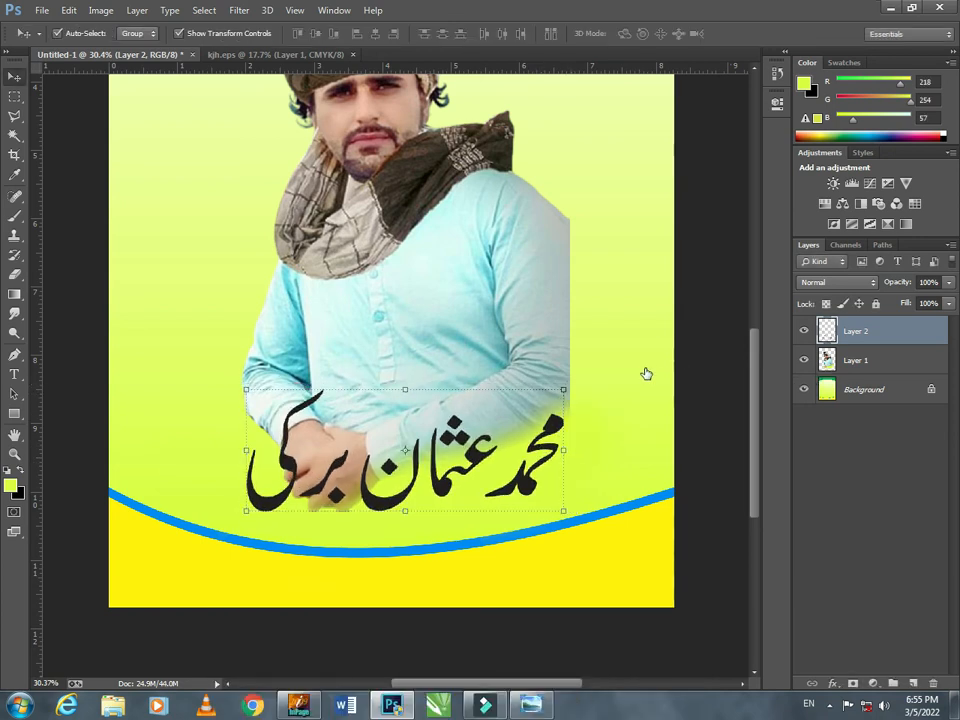
Apply a Color Overlay in dark red #900101 to the candidate's name text
left_click(593, 452)
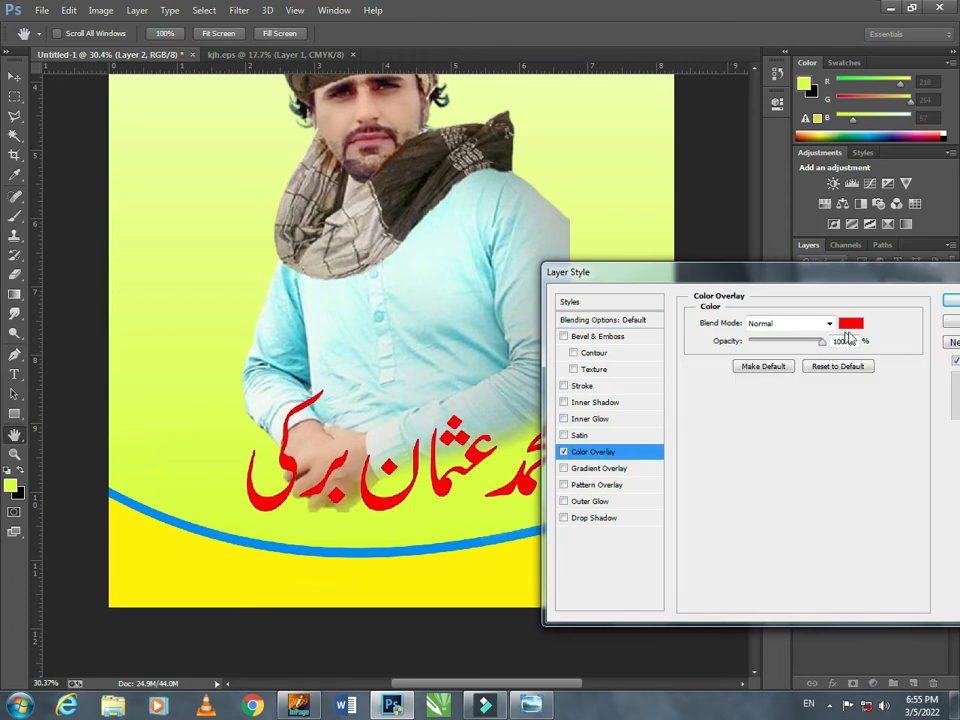
left_click(851, 324)
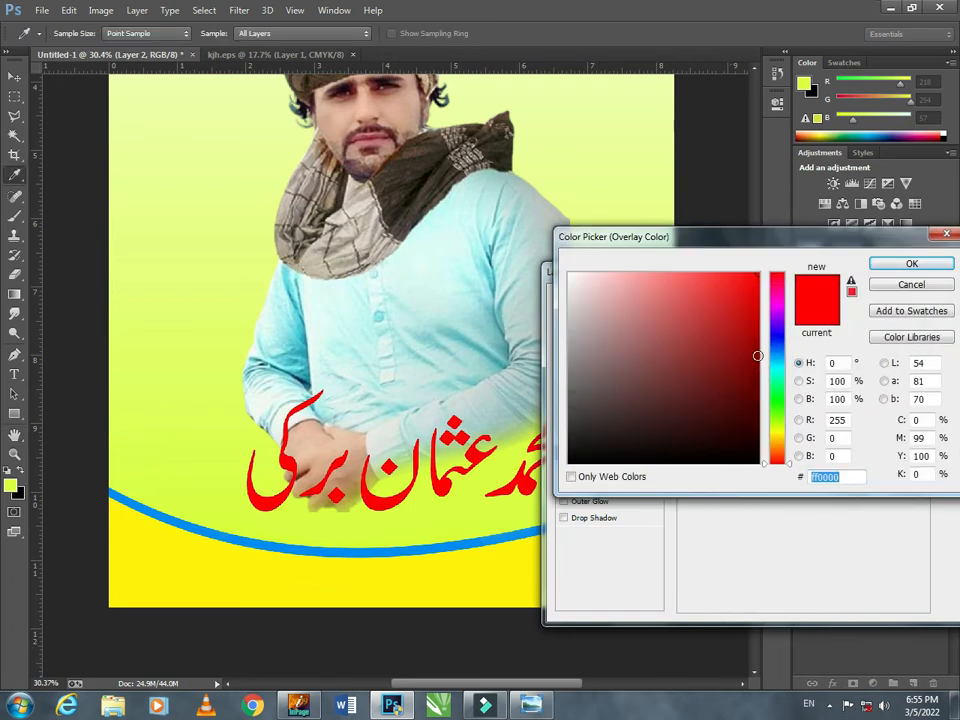
type("900101")
left_click(900, 265)
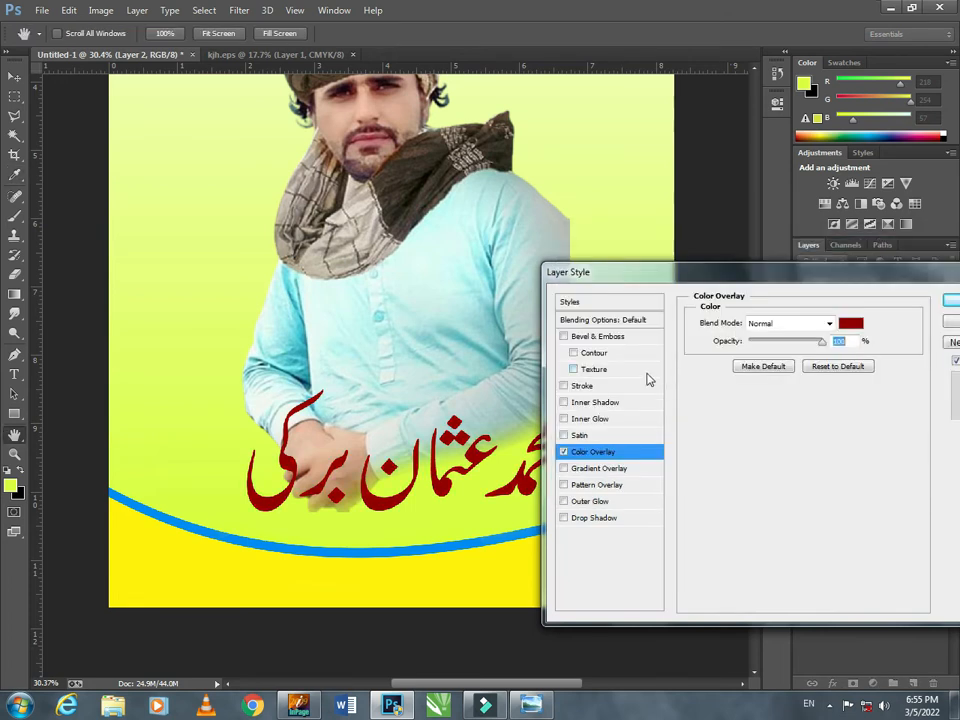
Add a 24 px black outside stroke to the candidate's name text and apply the layer style
left_click(620, 387)
left_click(728, 426)
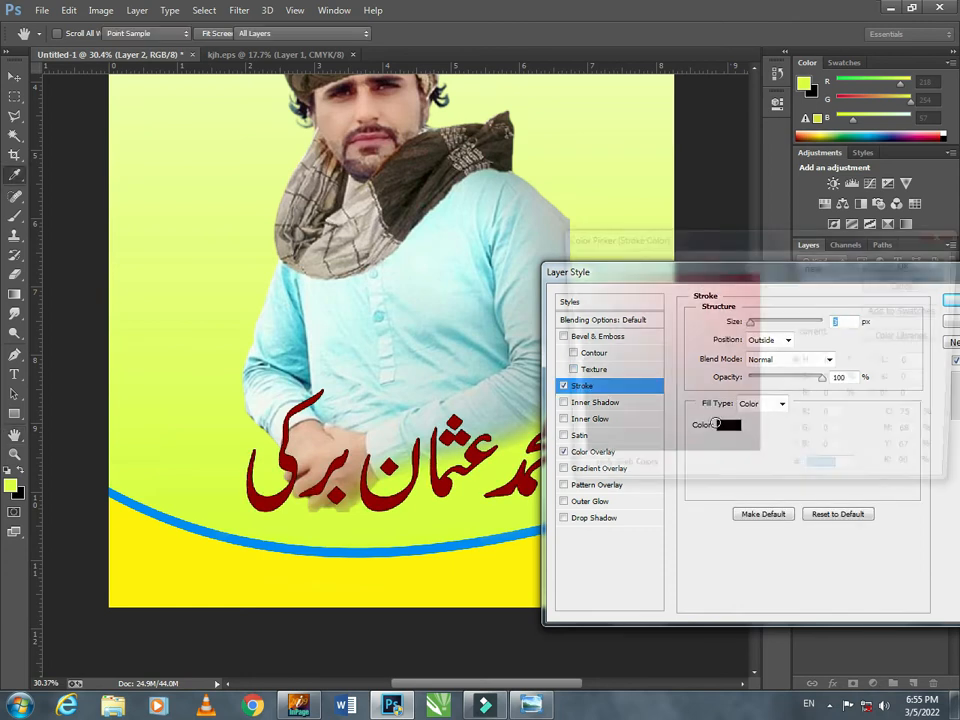
left_click_drag(682, 321, 525, 261)
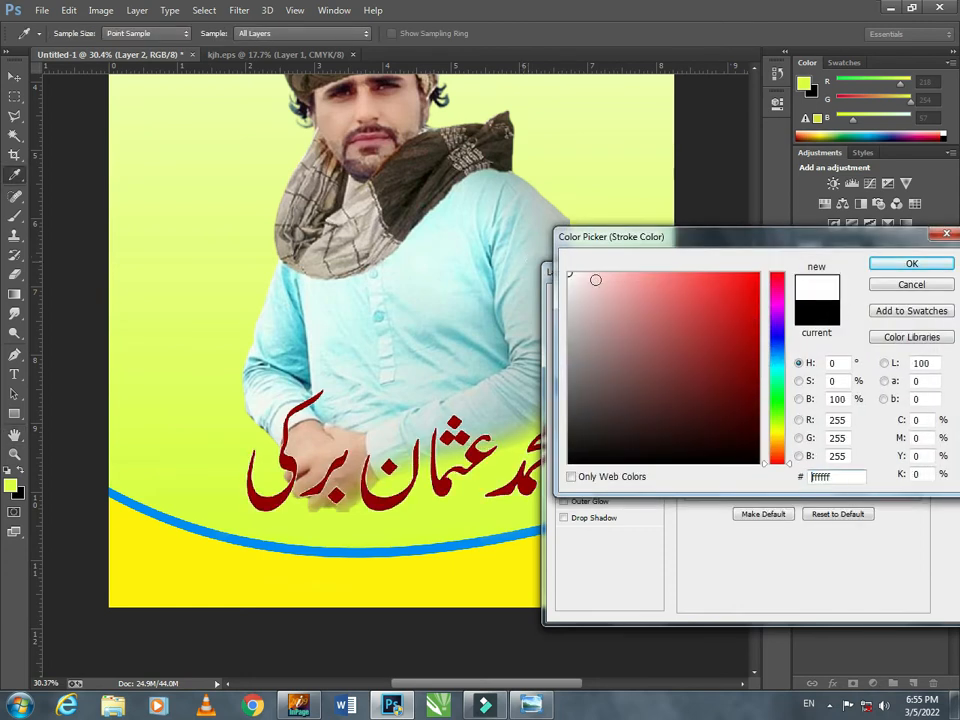
left_click(889, 269)
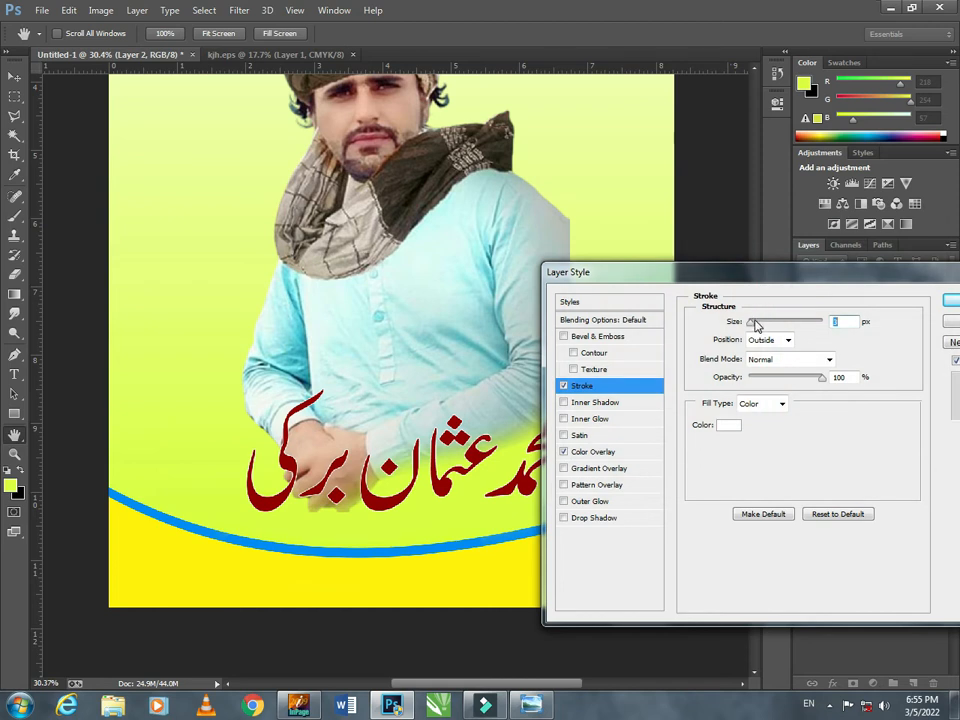
left_click_drag(756, 328, 762, 330)
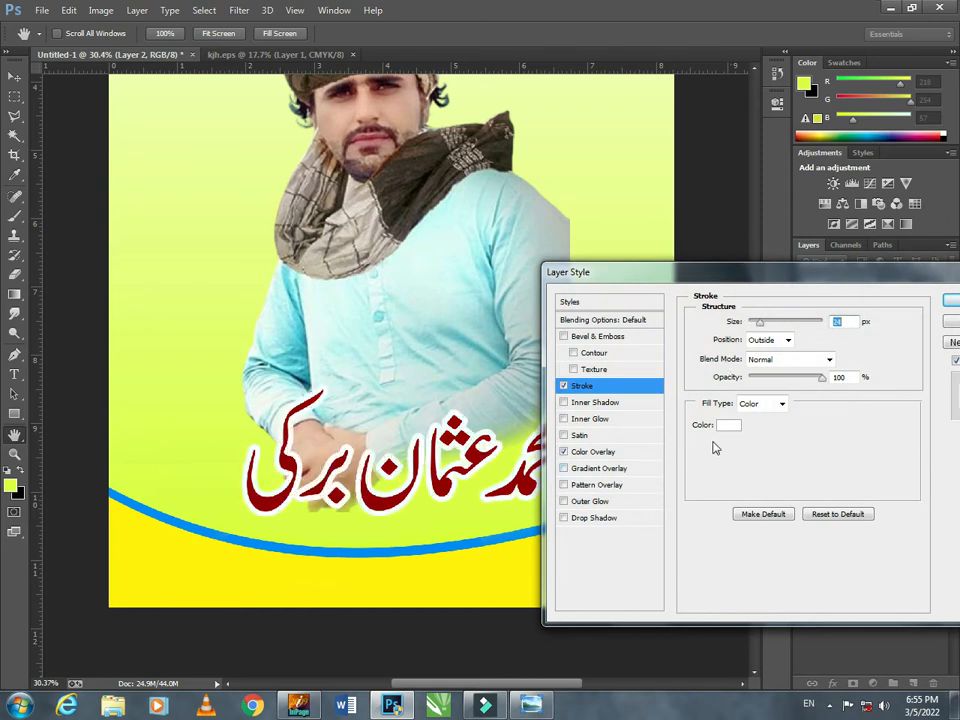
left_click(727, 430)
left_click_drag(669, 405, 765, 486)
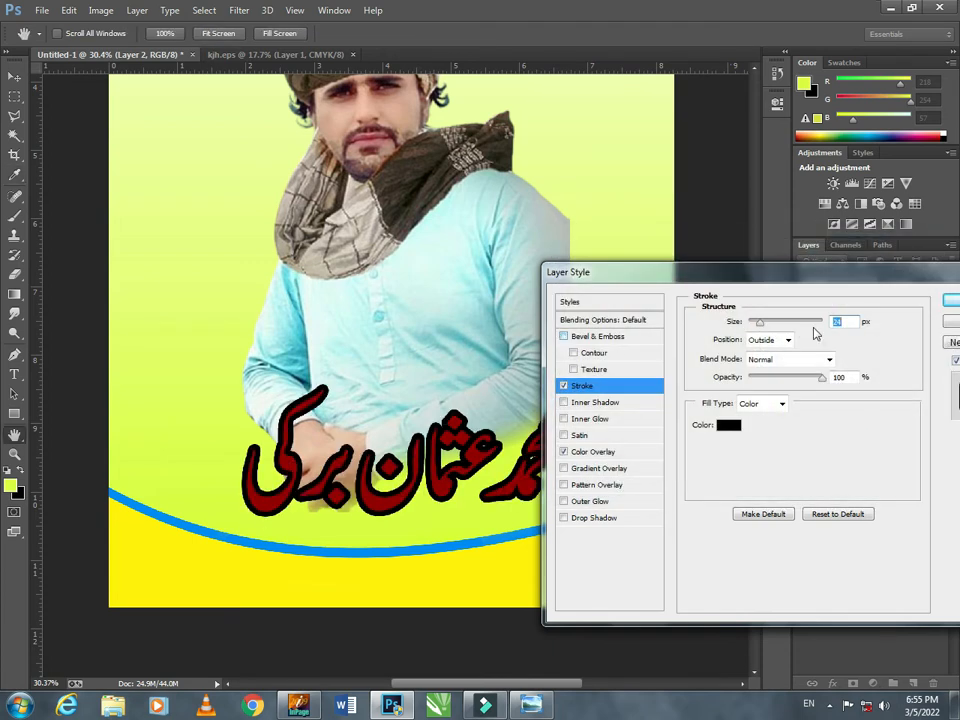
left_click(951, 301)
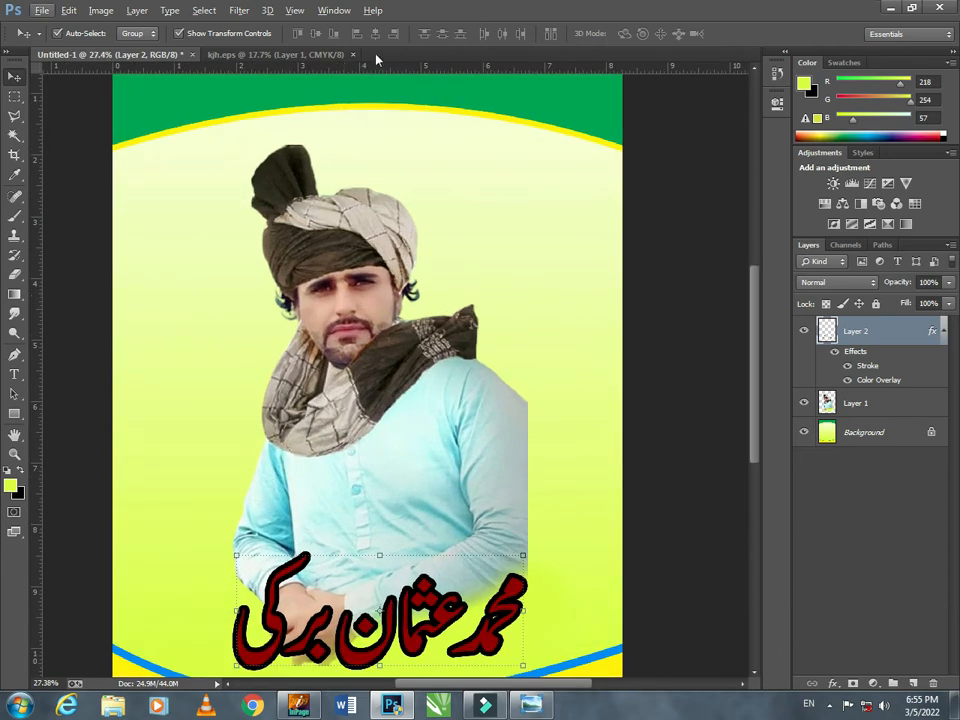
Return to kjh.eps, drop the old selection around the name line and choose the Polygonal Lasso tool
left_click(240, 53)
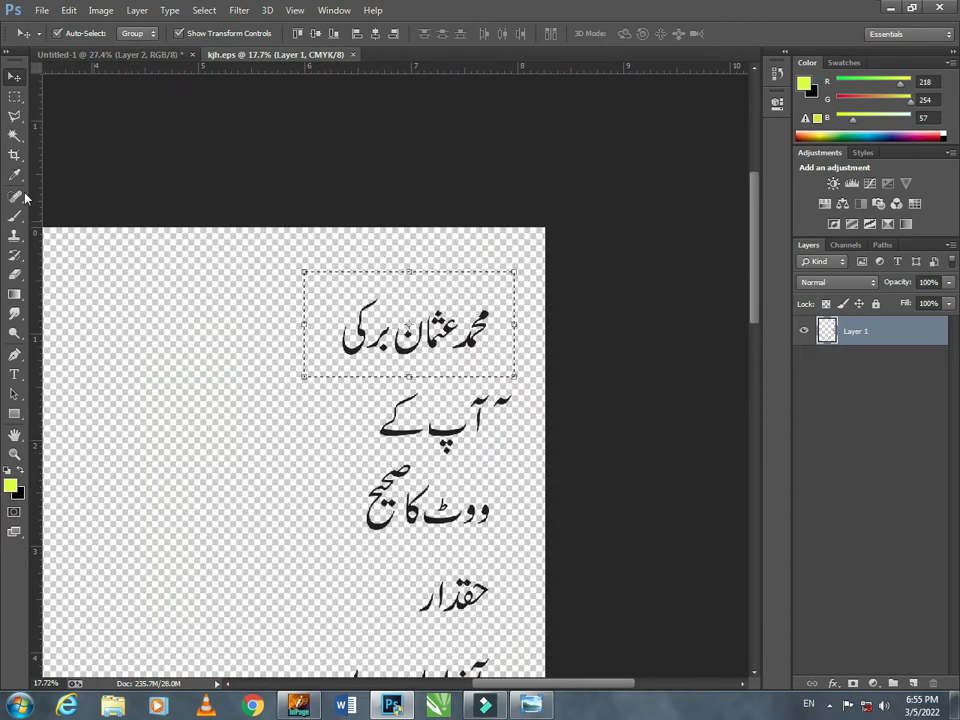
left_click(14, 96)
left_click_drag(356, 322, 328, 257)
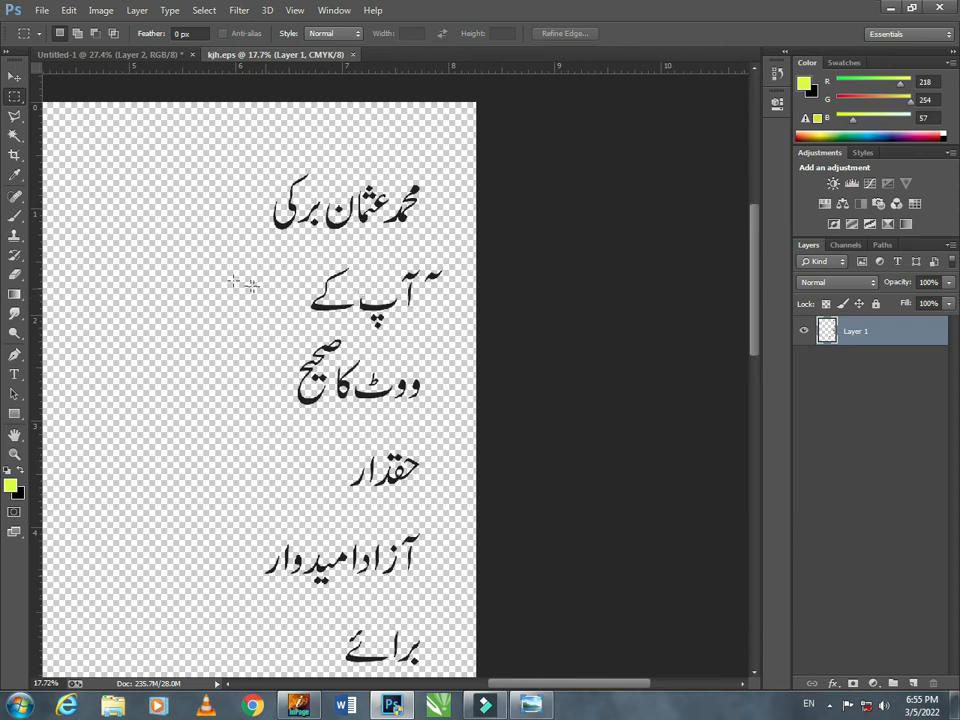
left_click_drag(187, 268, 381, 528)
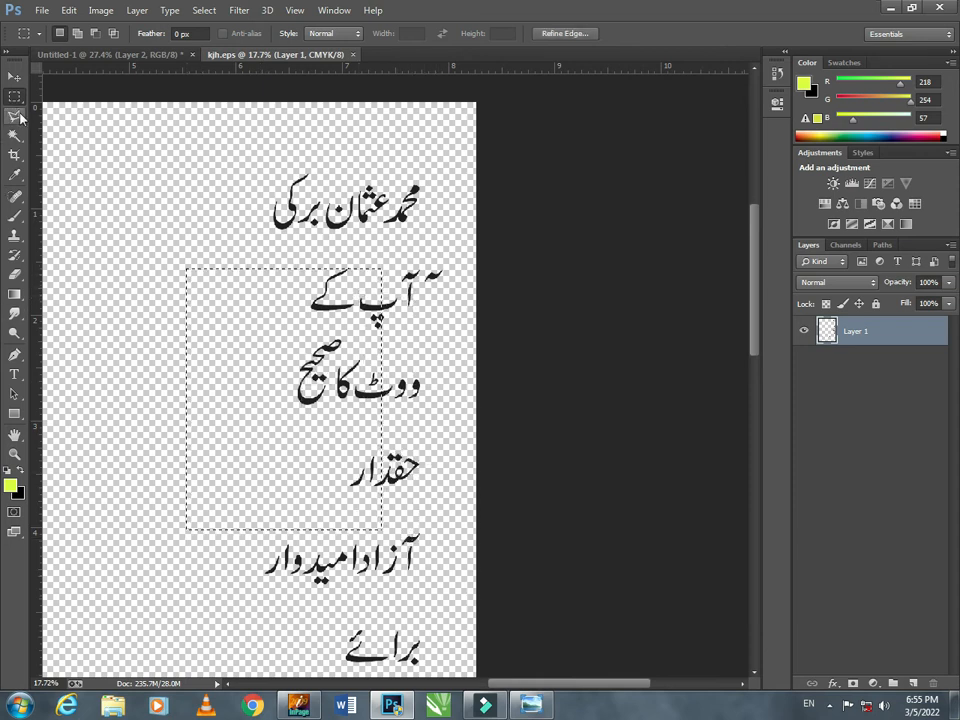
left_click(18, 117)
left_click(248, 592)
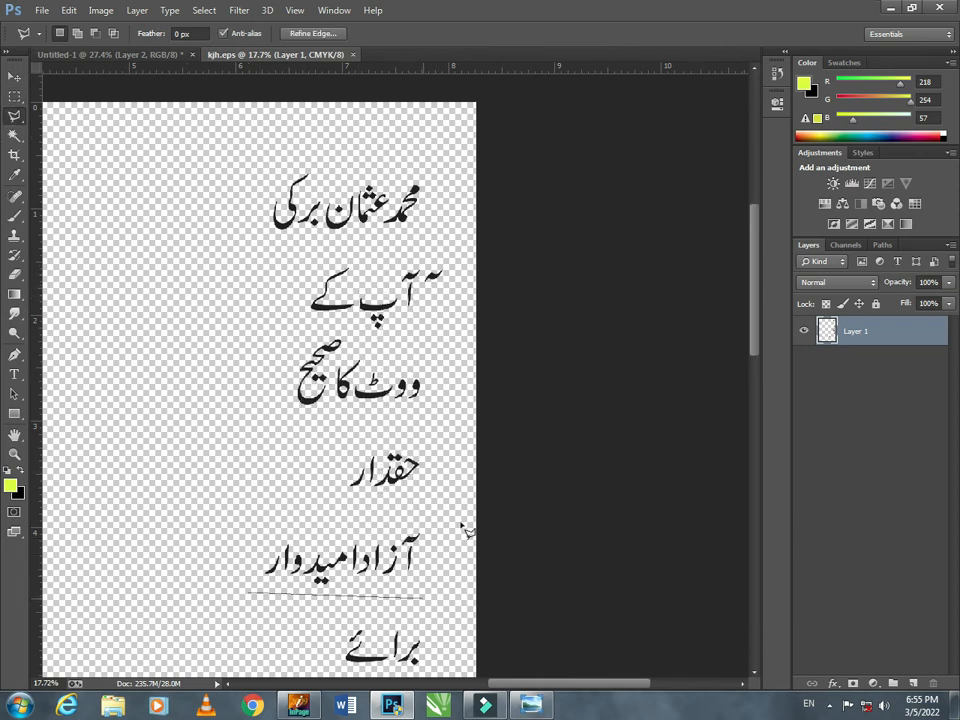
double_click(454, 576)
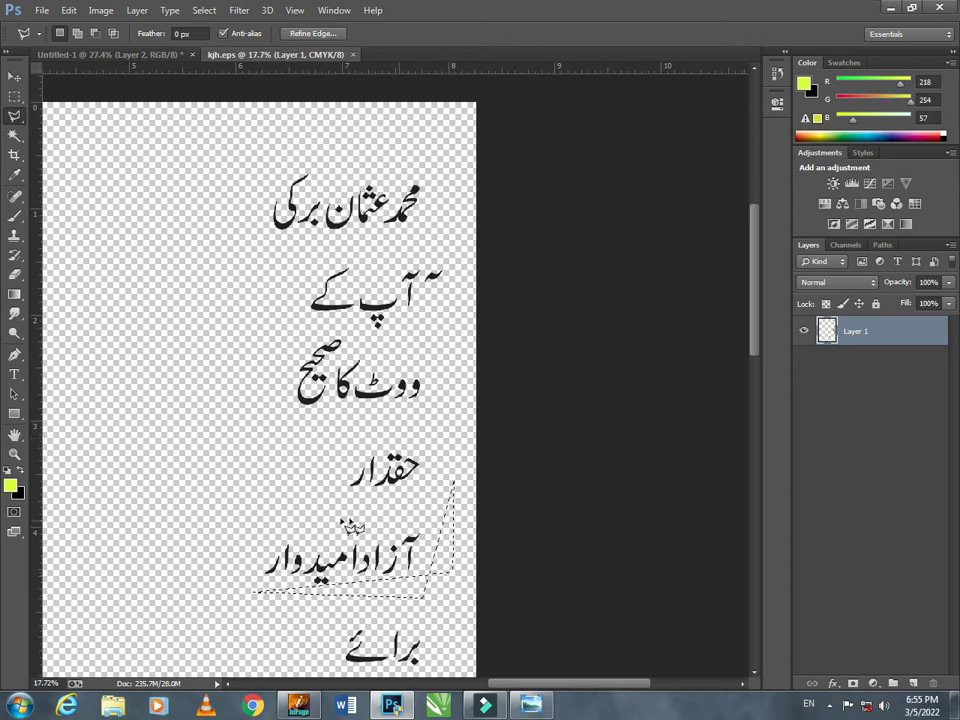
key("ctrl+d")
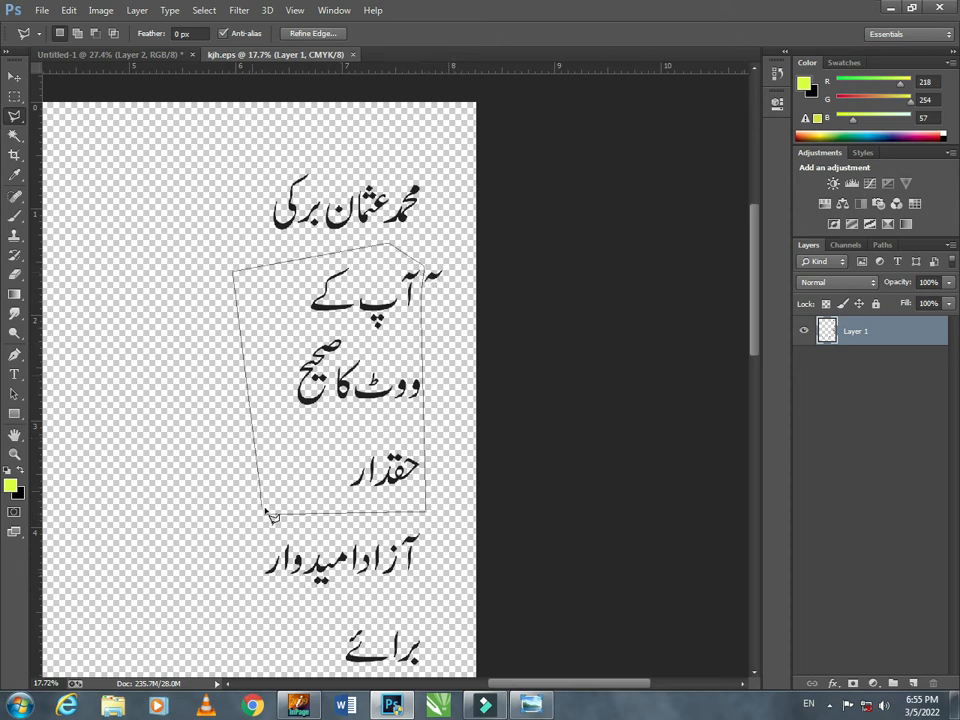
Outline the three slogan lines from آپ کے to حقدار in kjh.eps with the lasso and copy them onto the poster
left_click(266, 516)
key("v")
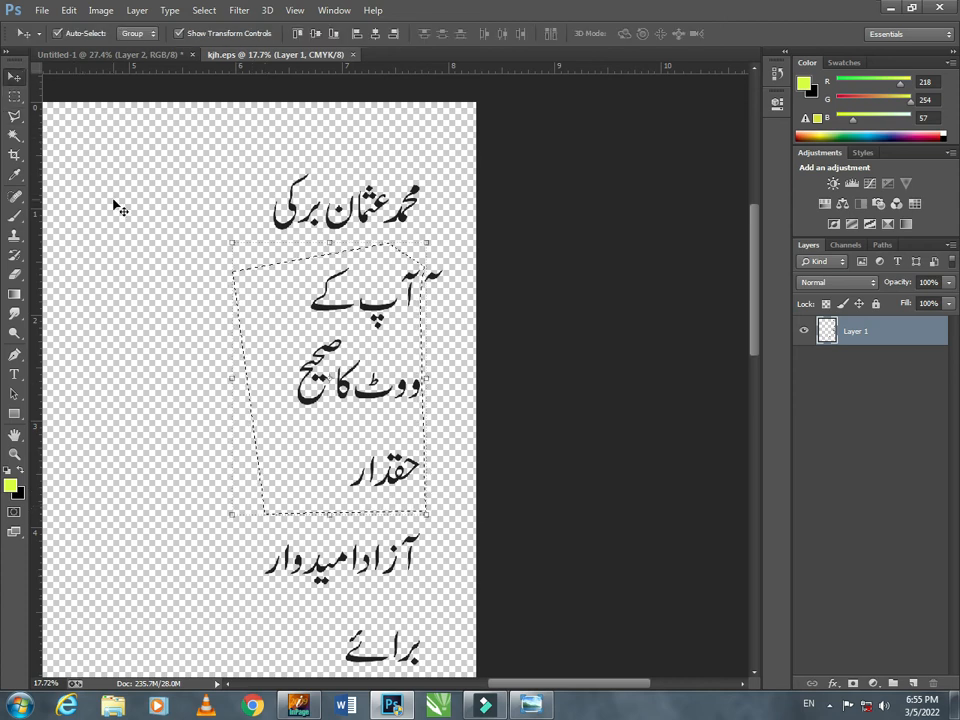
left_click_drag(368, 304, 263, 129)
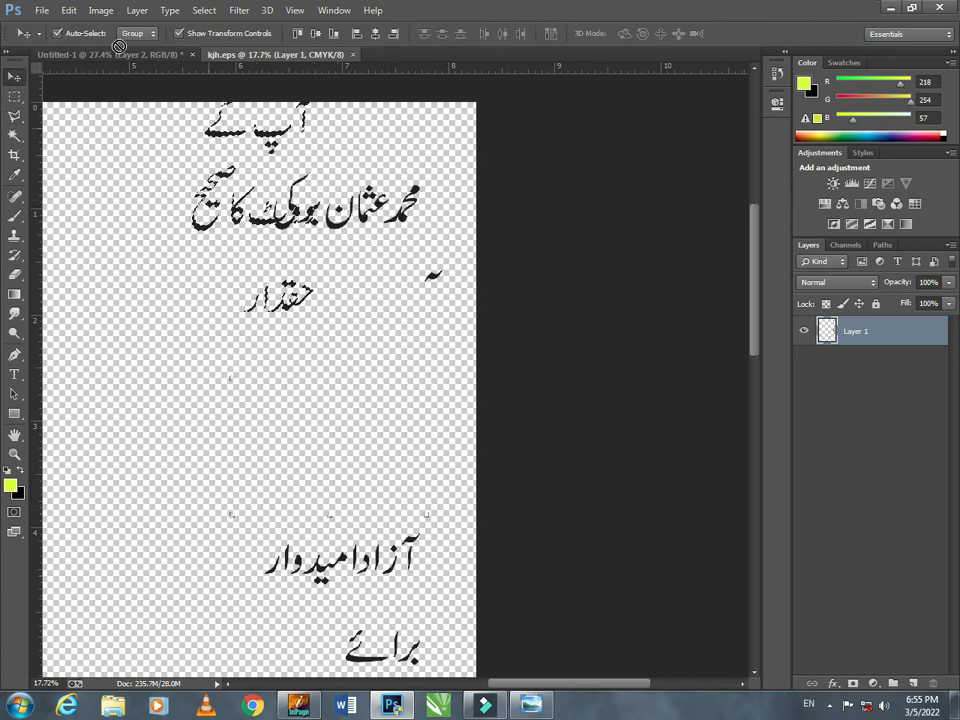
left_click_drag(124, 53, 178, 252)
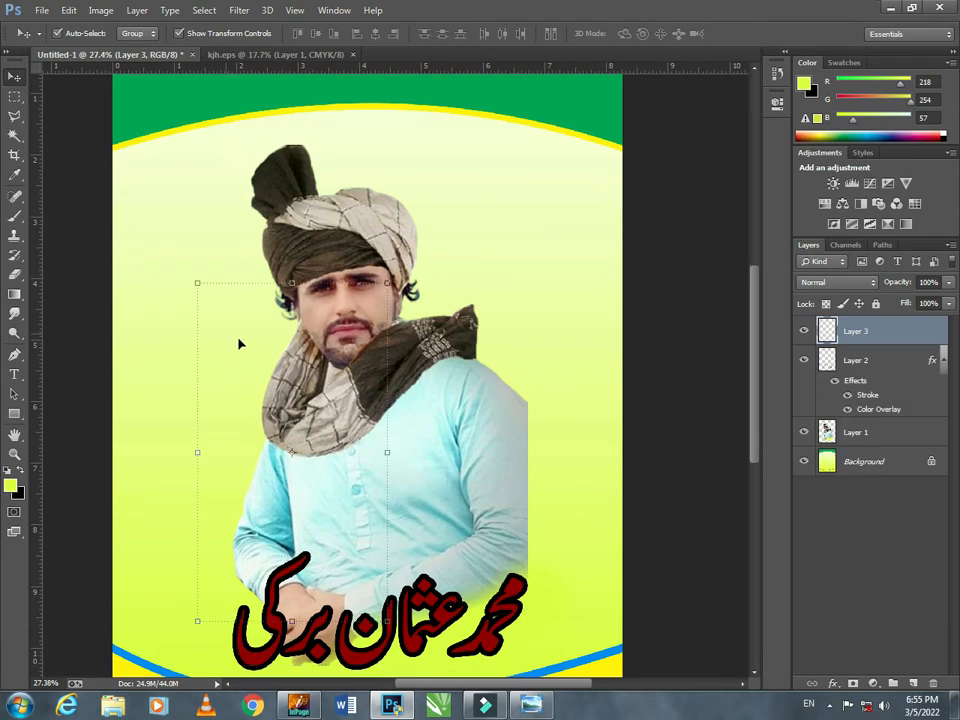
Scale down the three-line slogan and place it in the empty area beside the man's turban and face
left_click_drag(388, 284, 340, 368)
left_click_drag(281, 417, 179, 292)
left_click_drag(235, 241, 248, 224)
key("Return")
Move the slogan's last line, حقدار, up under the second line and enlarge the whole slogan to about 106%
key("m")
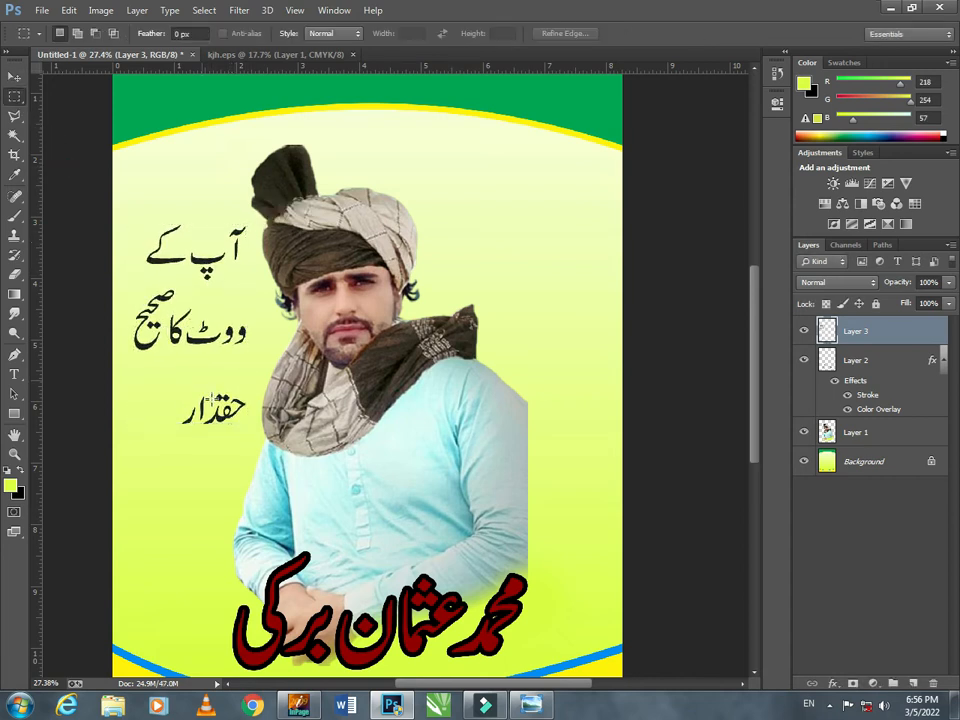
mouse_move(163, 381)
left_mouse_down()
mouse_move(274, 441)
mouse_move(205, 412)
mouse_move(195, 393)
left_mouse_up()
left_click(14, 78)
key("ctrl+t")
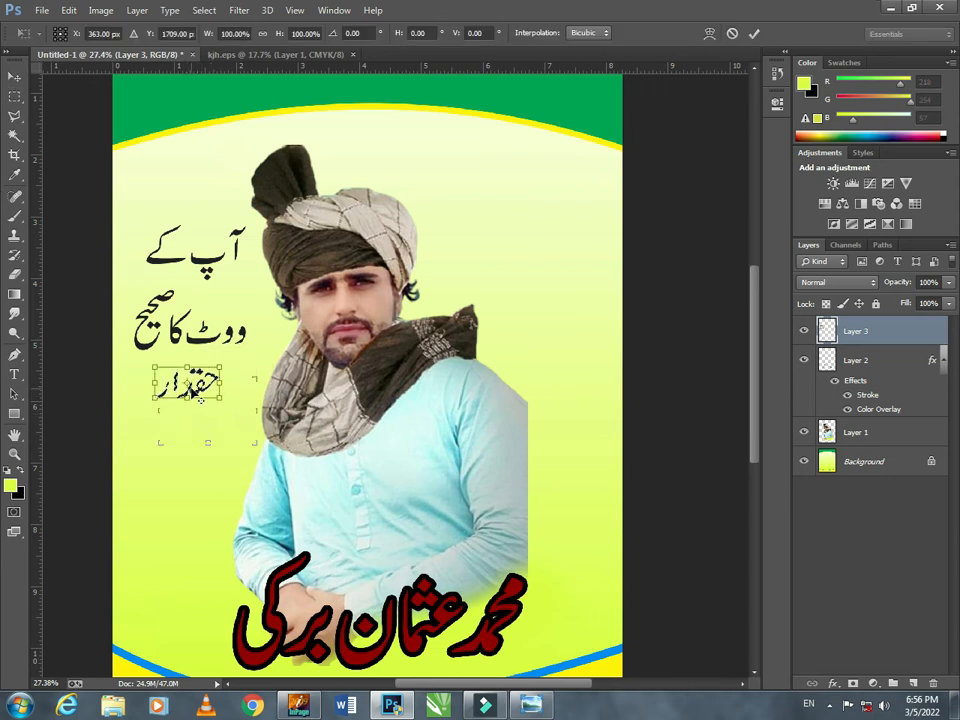
key("Return")
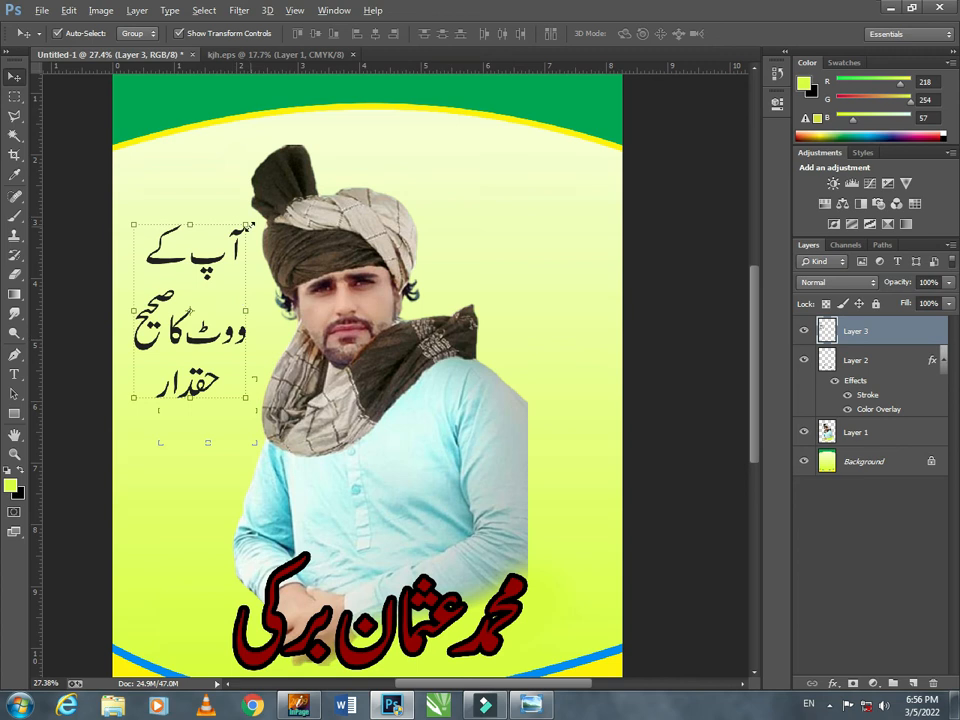
left_click_drag(248, 226, 250, 218)
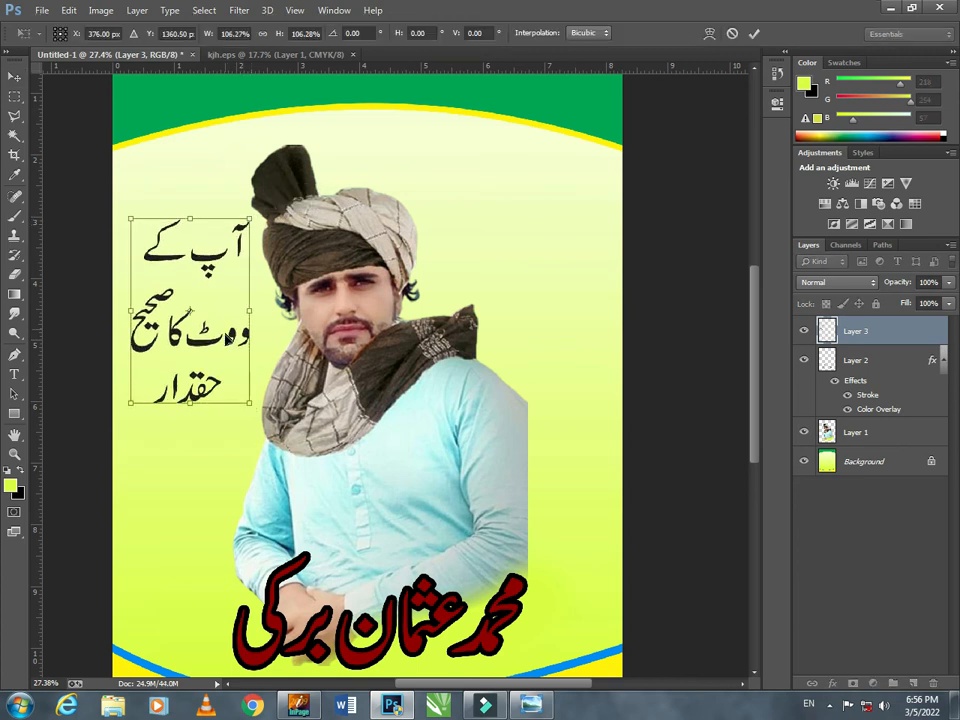
key("Return")
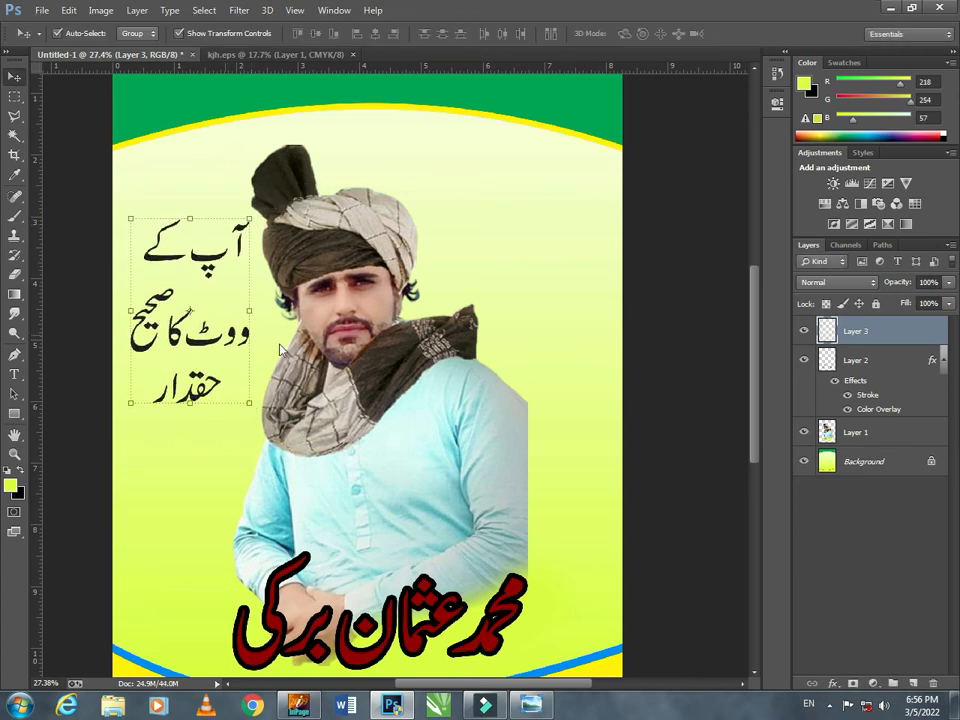
Apply a white Color Overlay to the three-line slogan's layer
double_click(825, 336)
left_click(612, 452)
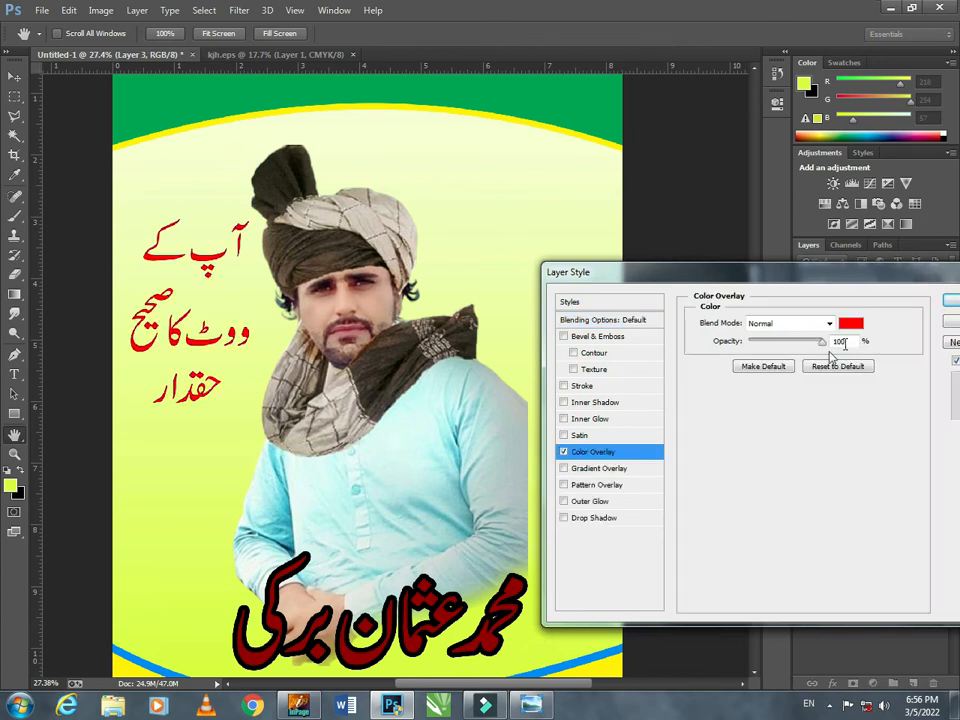
left_click(851, 325)
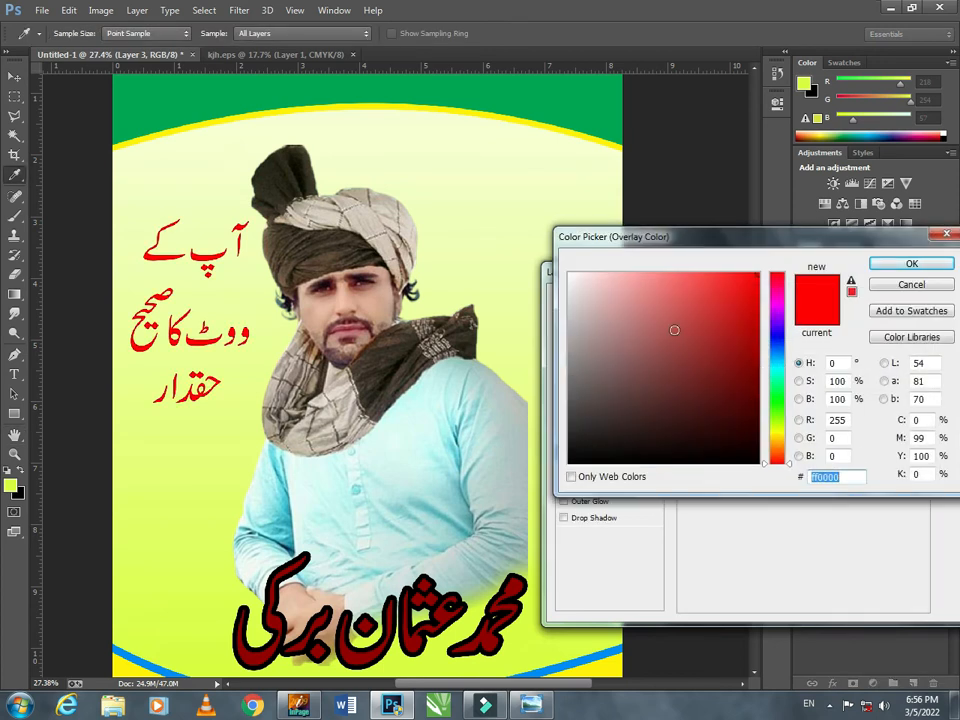
left_click(575, 276)
left_click(911, 263)
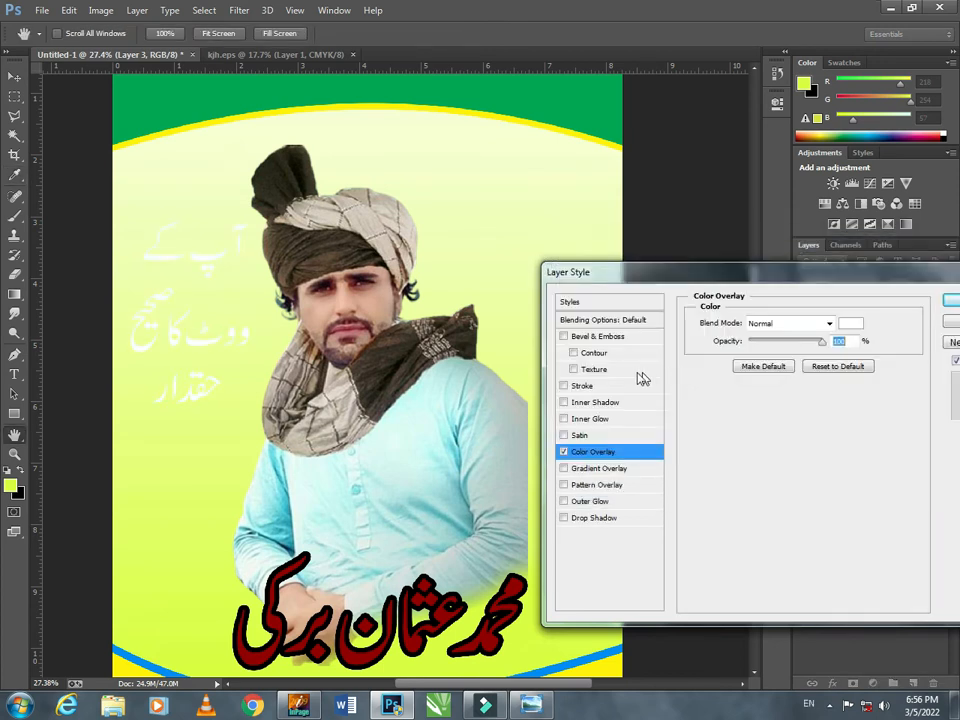
Add a 16 px black outside stroke to the slogan and apply the layer style
left_click(631, 389)
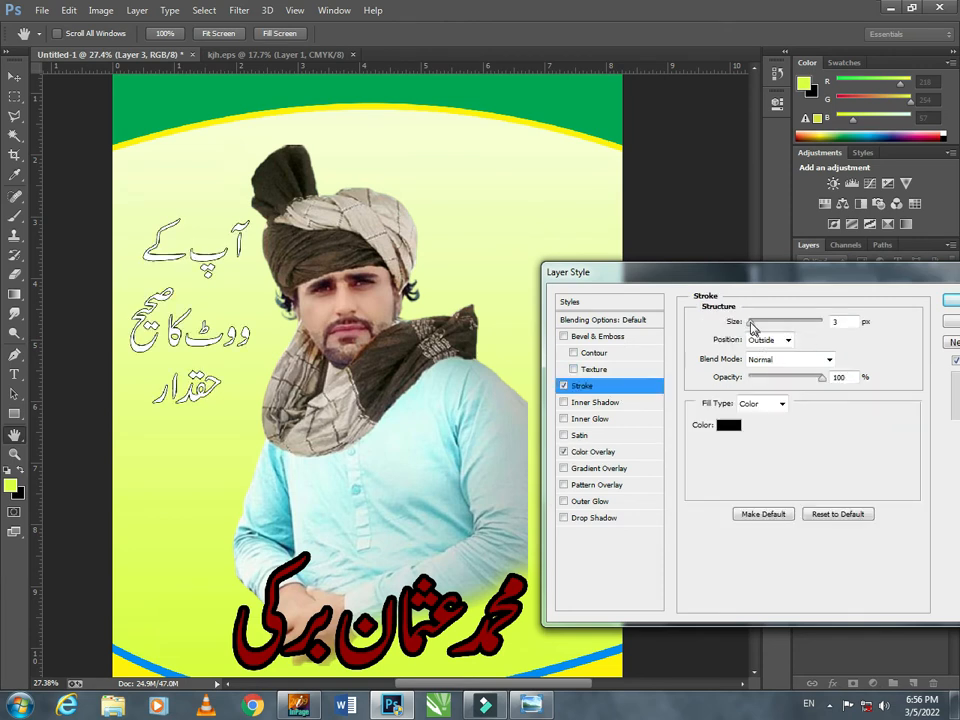
left_click_drag(752, 327, 761, 328)
left_click(950, 301)
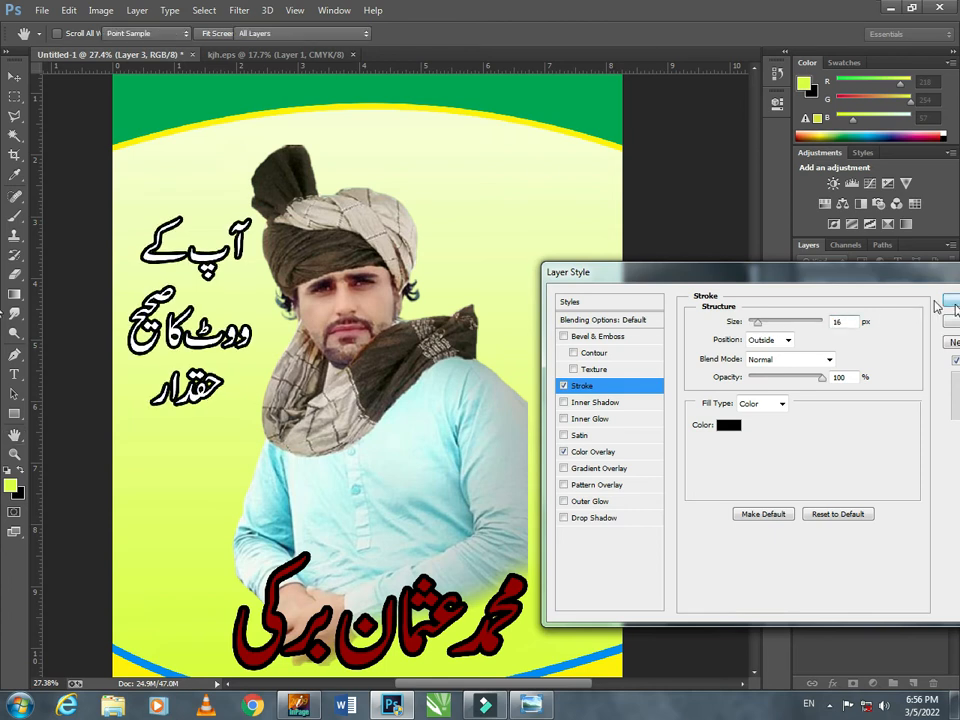
Copy the three lines آزاد امیدوار، برائے، جنرل کونسلر from kjh.eps into the poster, scaled to about 53%, opposite the slogan beside the turban
left_click(276, 58)
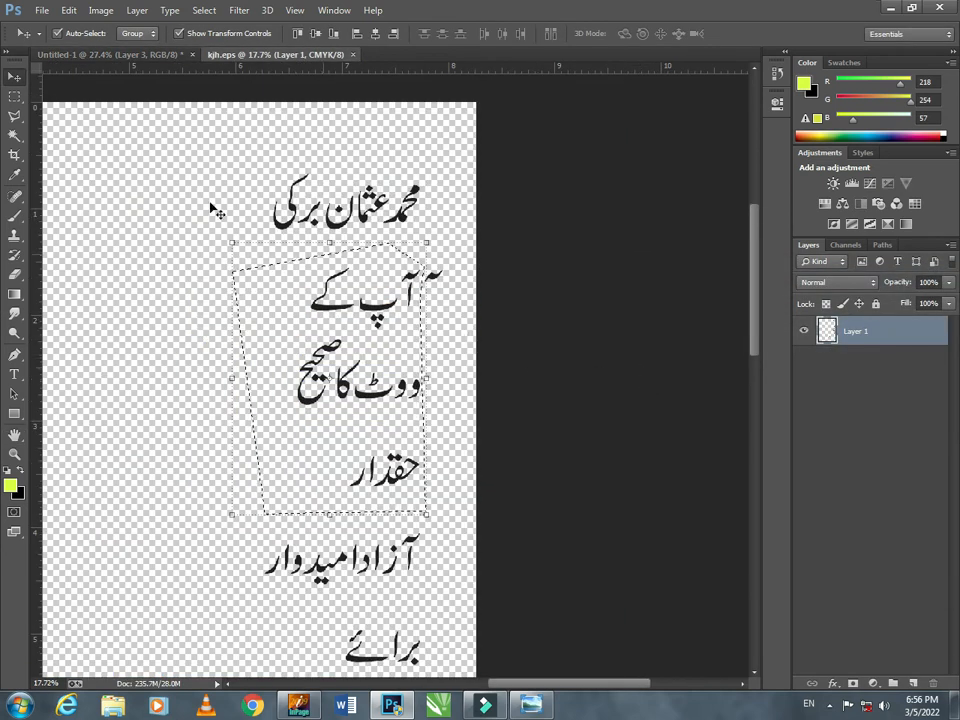
left_click(15, 116)
scroll(253, 321, "down", 4)
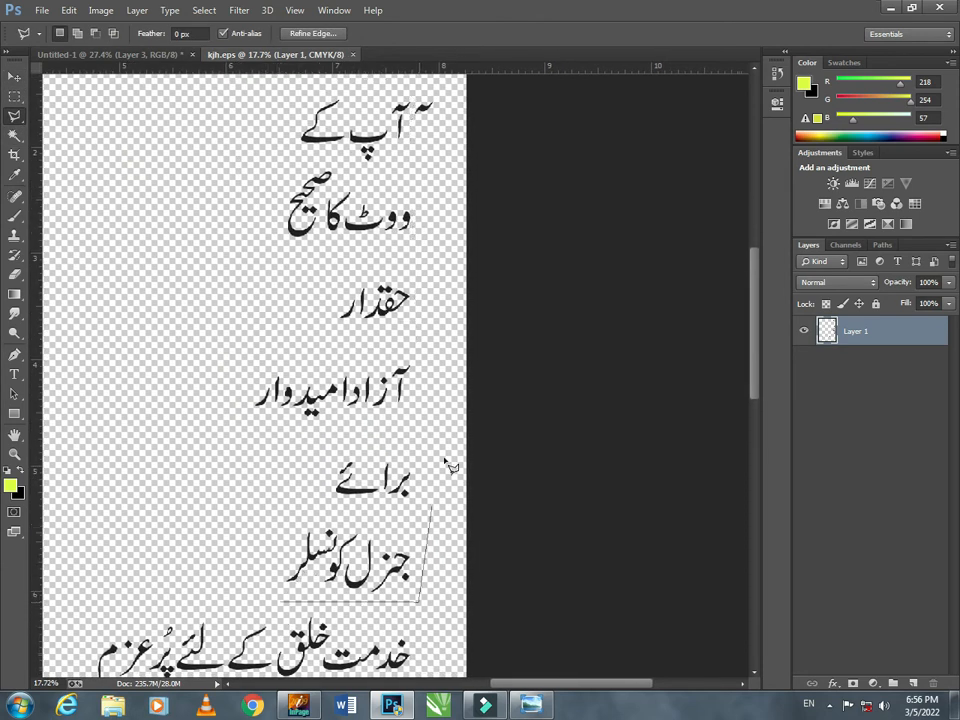
left_click(203, 356)
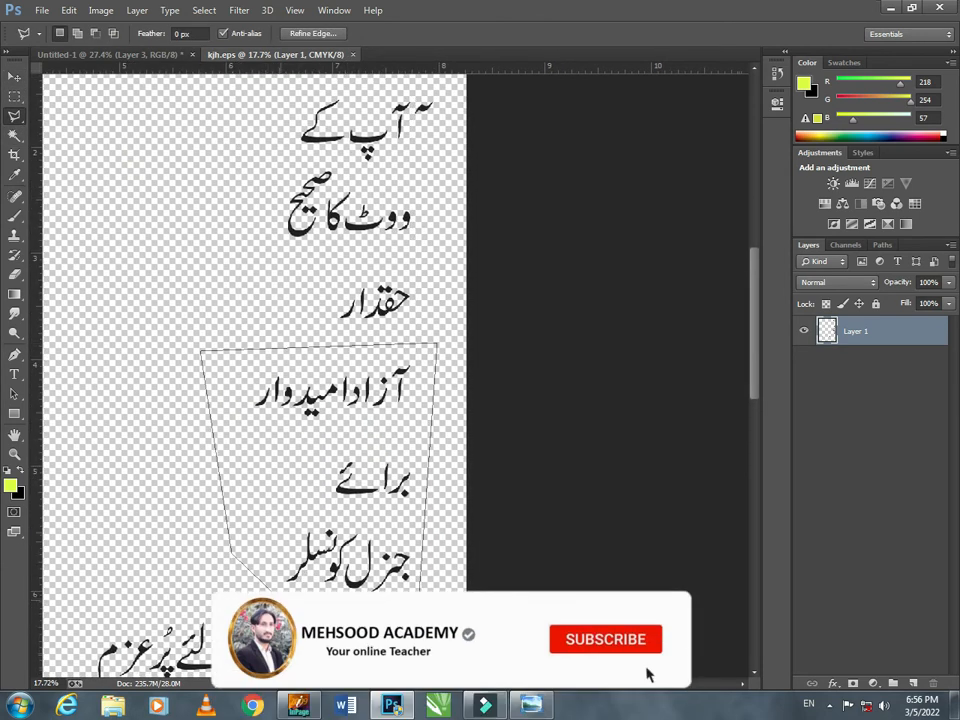
left_click(8, 76)
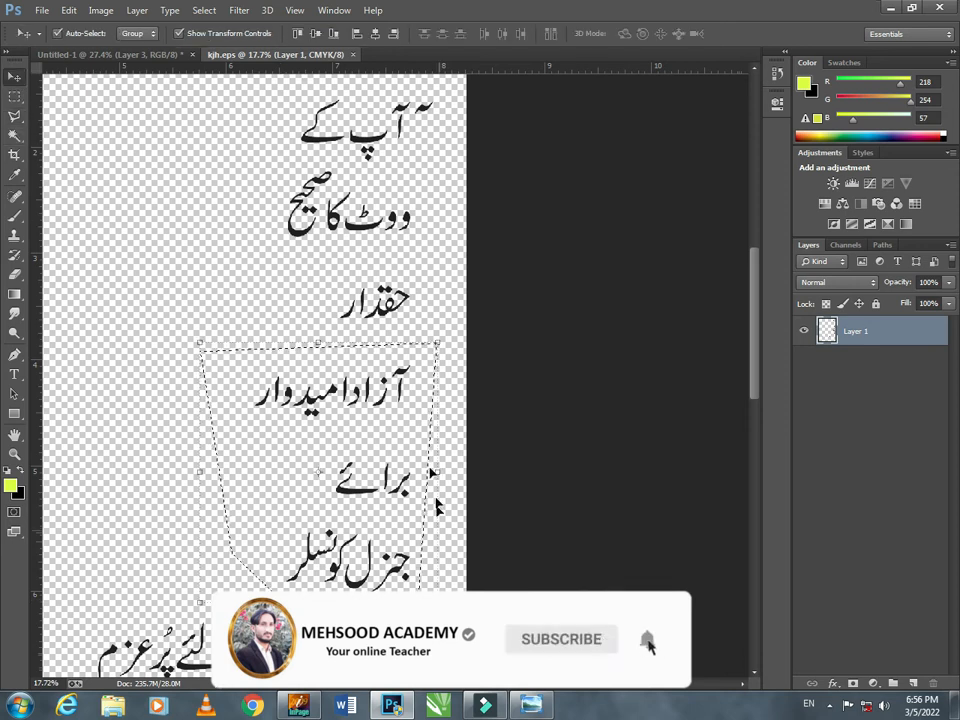
left_click_drag(294, 351, 464, 233)
left_click_drag(428, 278, 431, 283)
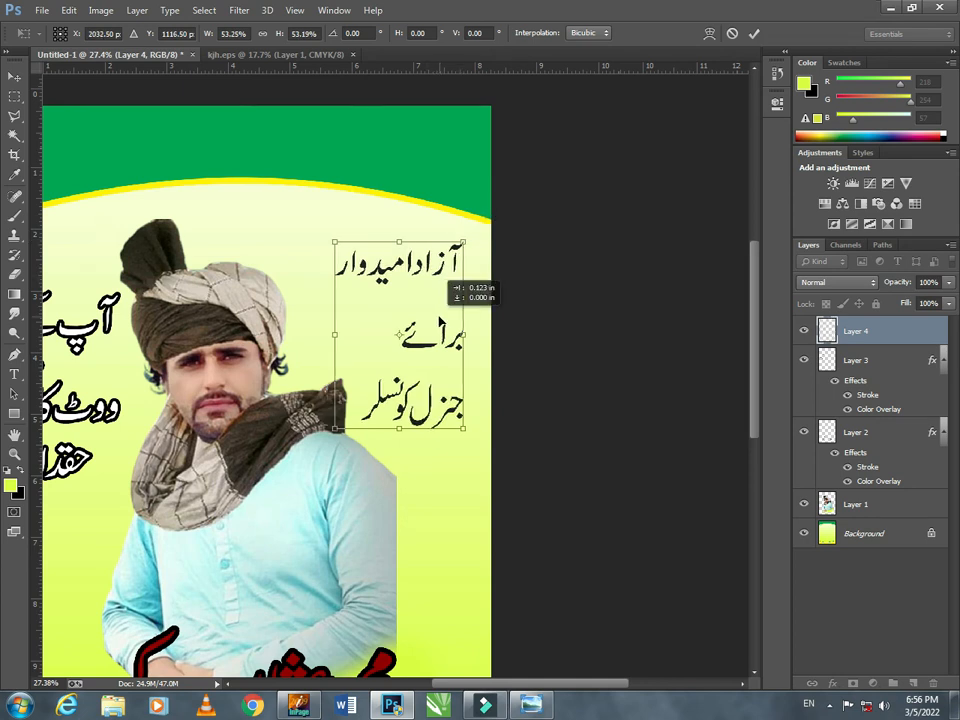
Select the middle line برائے on its own and move it up closer under آزاد امیدوار
left_click(15, 97)
left_click_drag(381, 308, 481, 360)
left_click(15, 77)
key("ctrl+t")
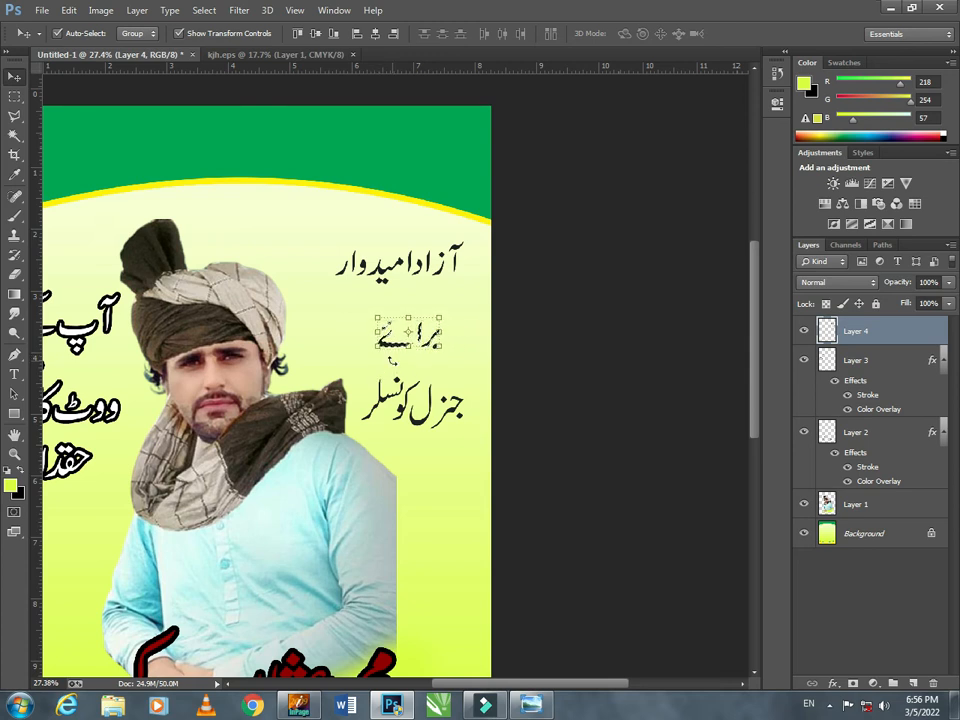
Select the line جنرل کونسلر, move it up centred under برائے, and deselect it
left_click(14, 97)
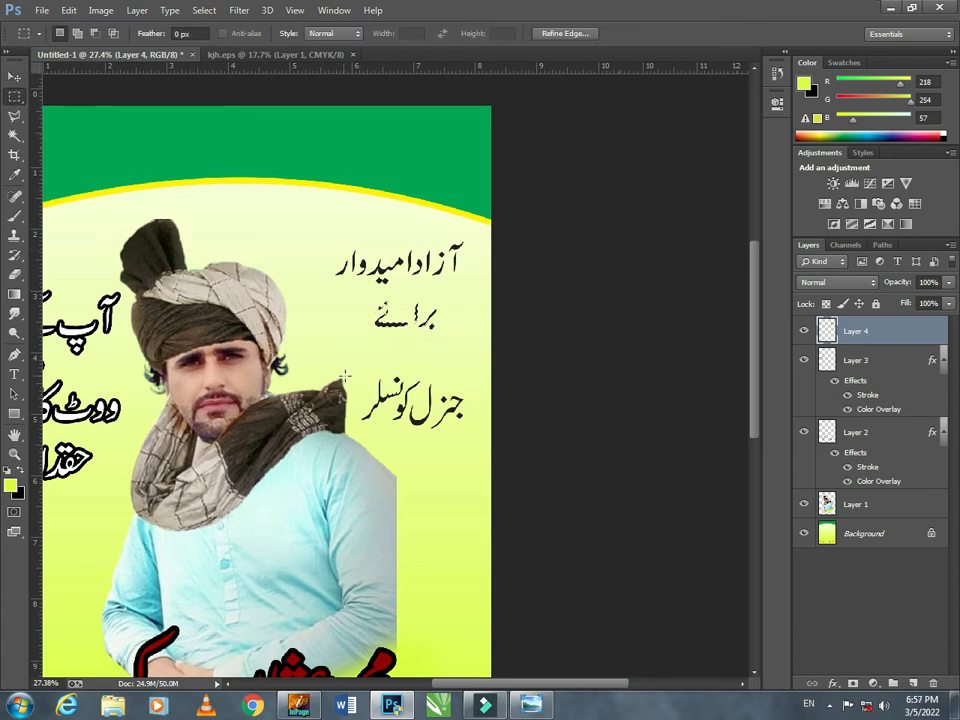
left_click_drag(346, 369, 476, 442)
left_click(14, 76)
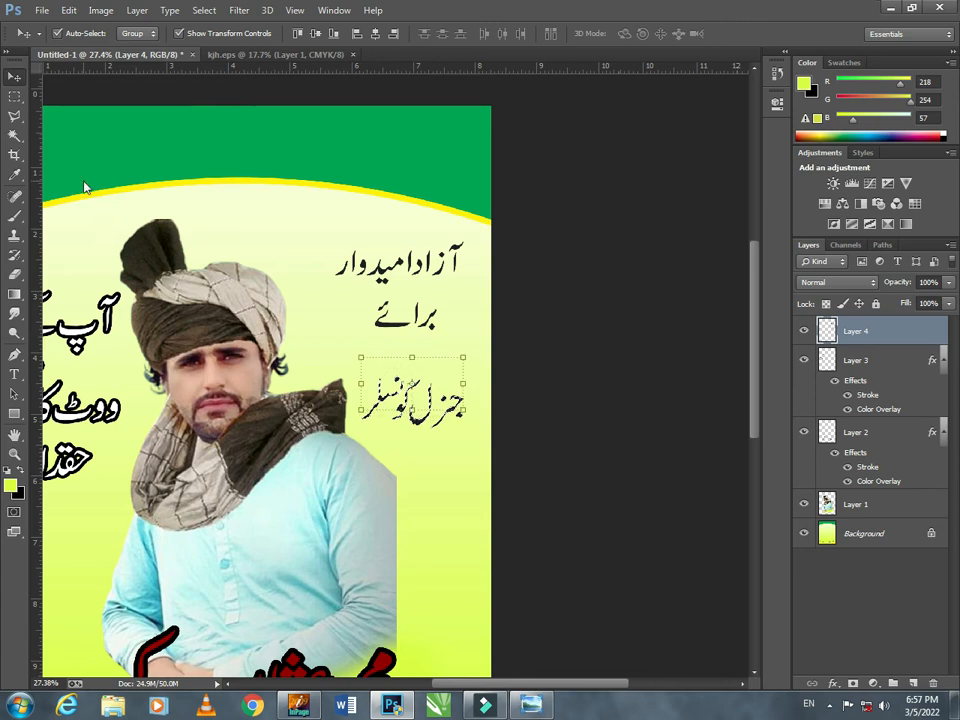
key("ctrl+d")
key("ctrl+z")
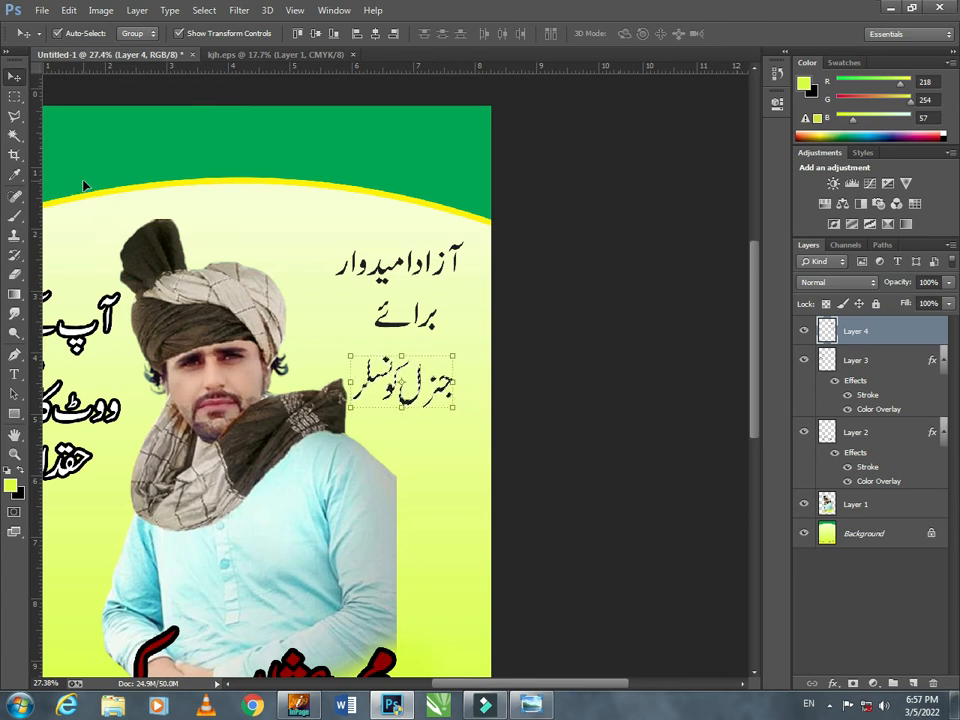
key("ctrl+d")
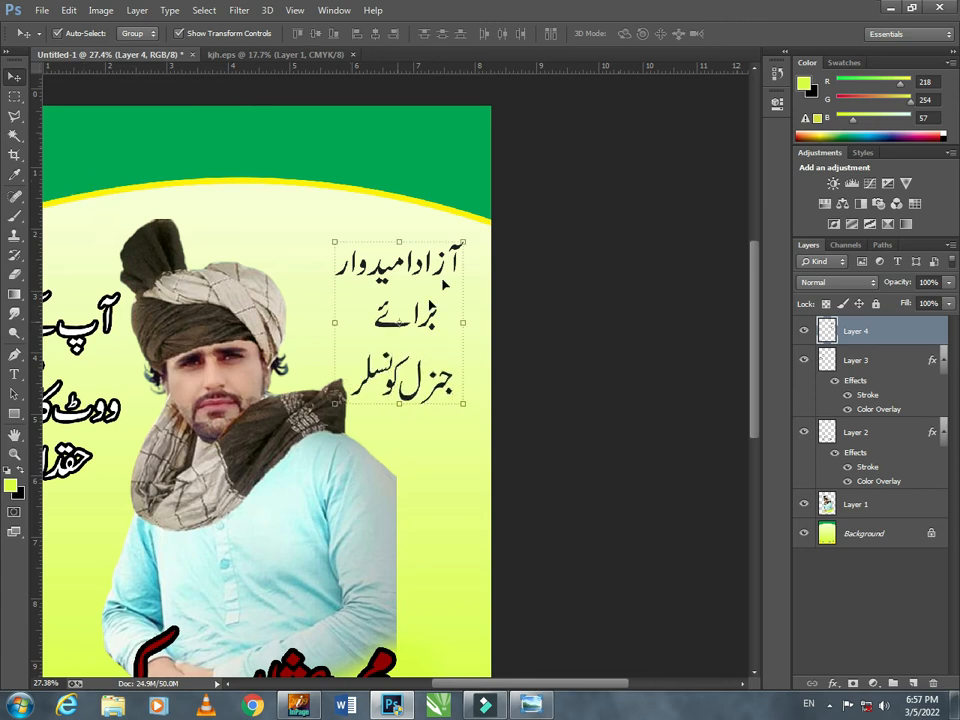
Enlarge the three-line candidacy text to about 104% and shift it slightly toward the poster's edge
left_click_drag(461, 241, 467, 236)
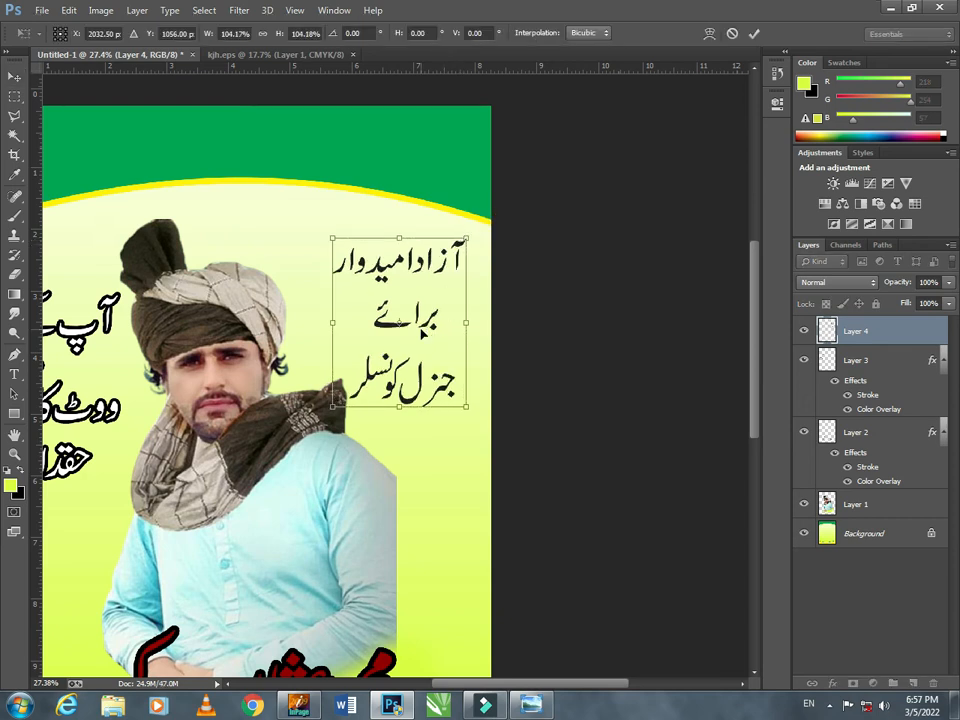
left_click_drag(421, 327, 430, 327)
key("Return")
key("ctrl+minus")
key("ctrl+minus")
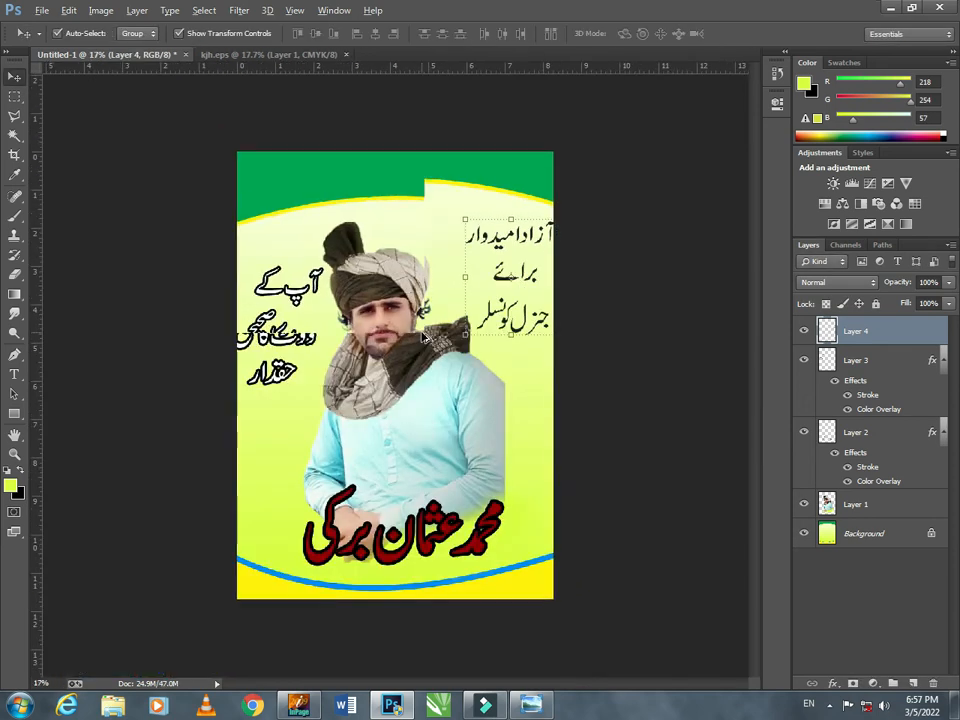
scroll(438, 513, "up", 3)
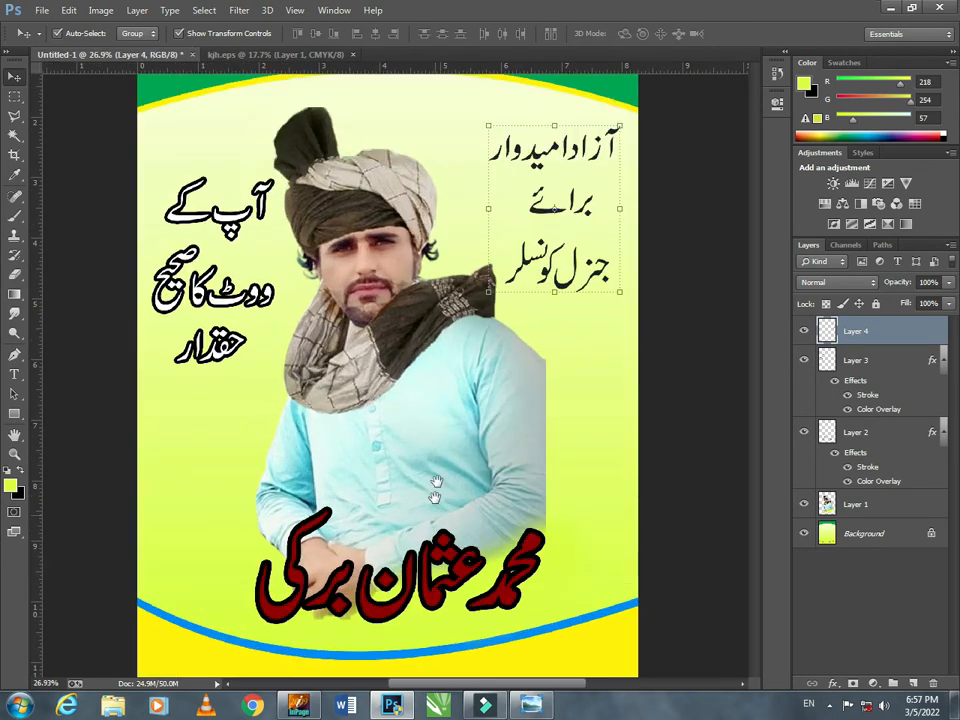
Copy the line خدمت خلق کے لئے پُرعزم from kjh.eps into the poster's green header band, scaled to about 63%
left_click(325, 55)
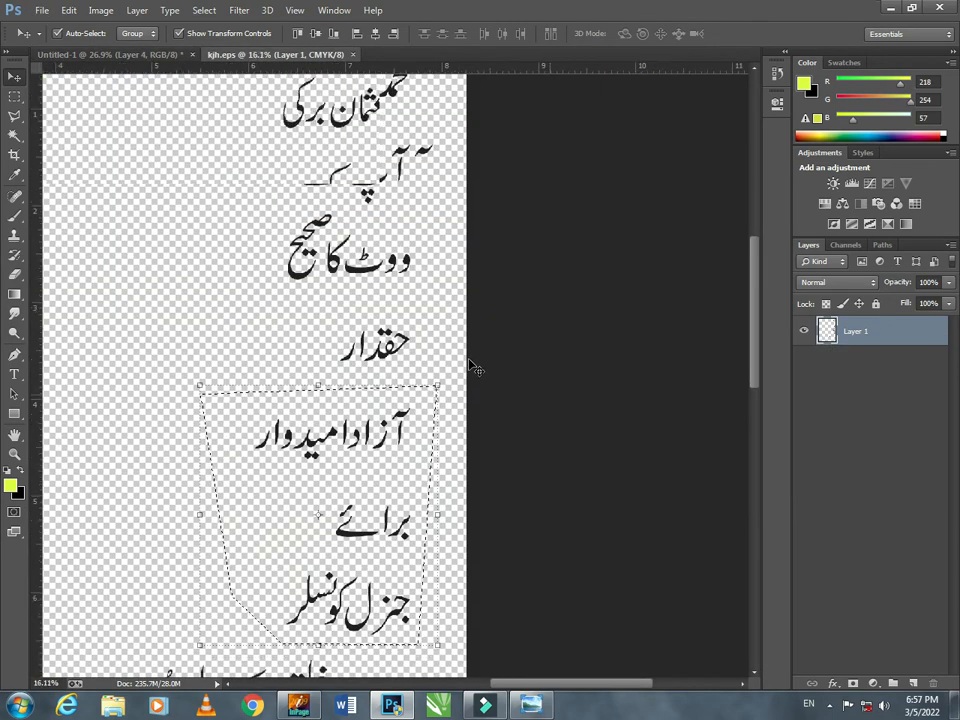
scroll(419, 287, "down", 5)
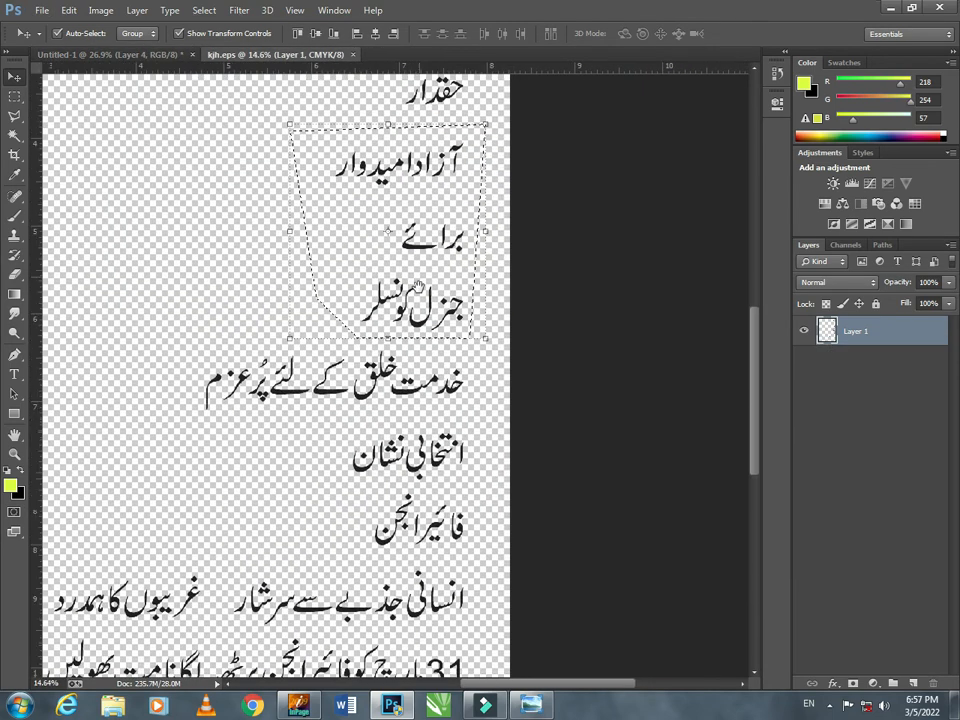
left_click(15, 96)
left_click_drag(185, 341, 400, 423)
left_click(14, 76)
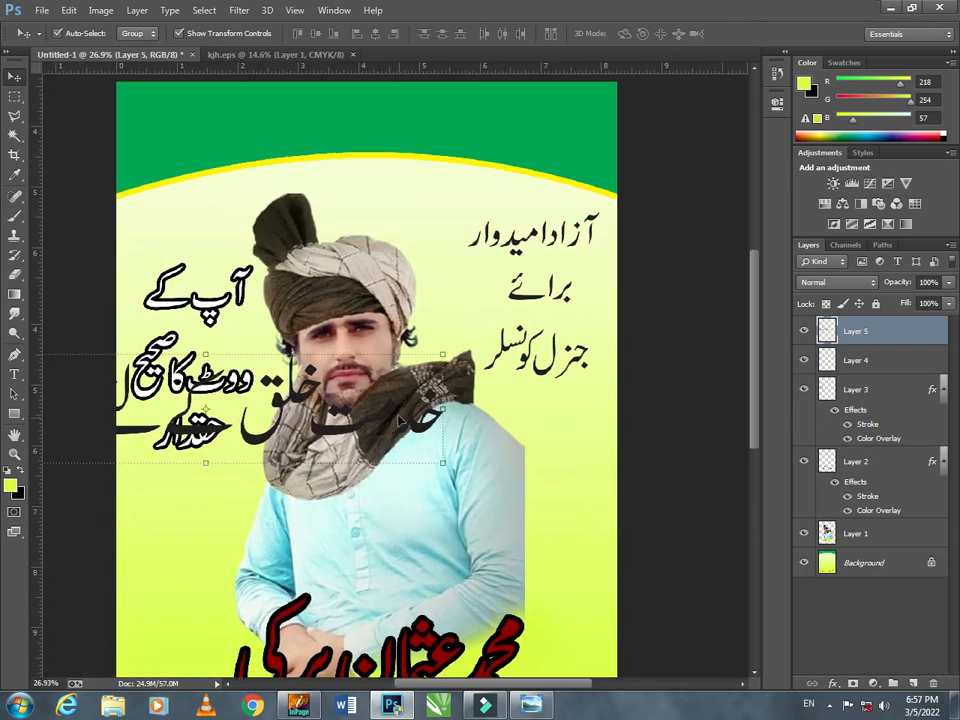
left_click_drag(444, 355, 474, 279)
key("Return")
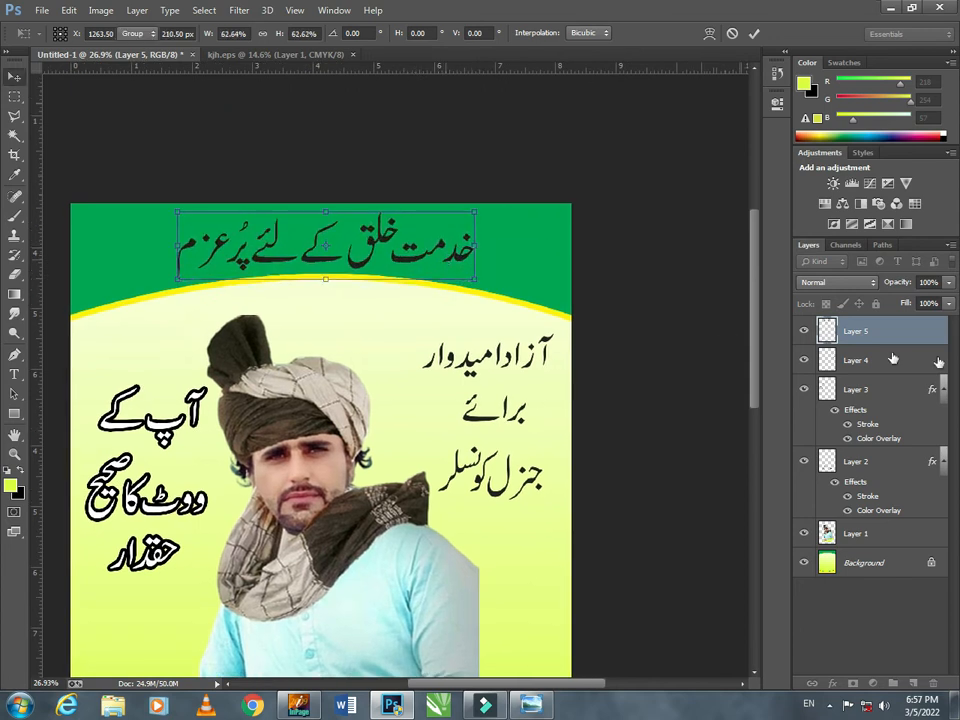
Apply a Color Overlay to the header line's layer, using yellow #fff200 sampled from the header's curved edge
double_click(885, 331)
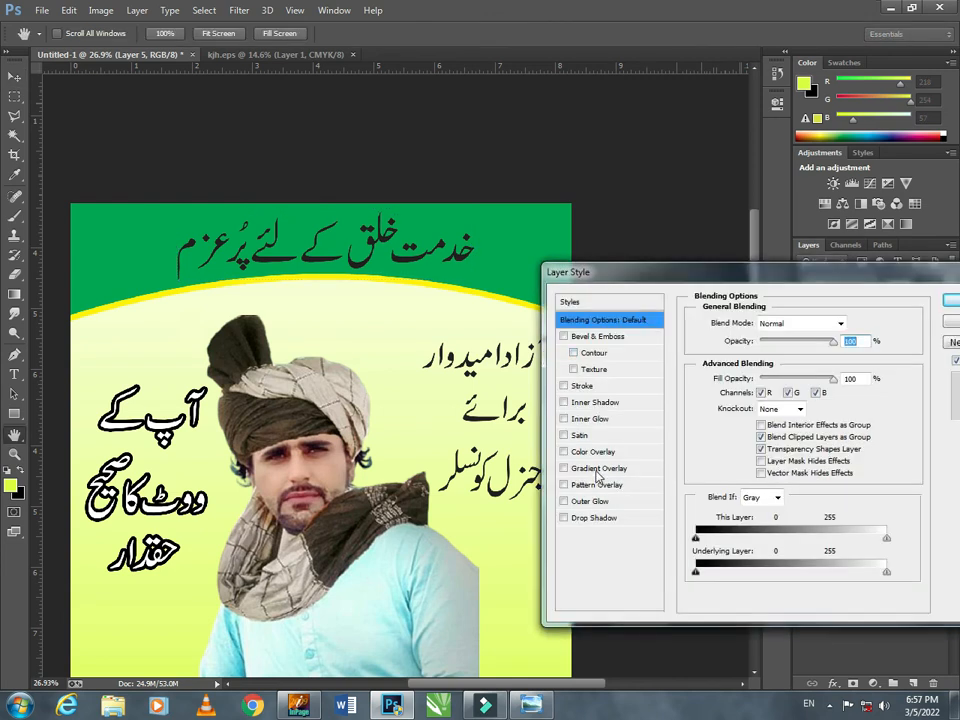
left_click(594, 452)
left_click(848, 325)
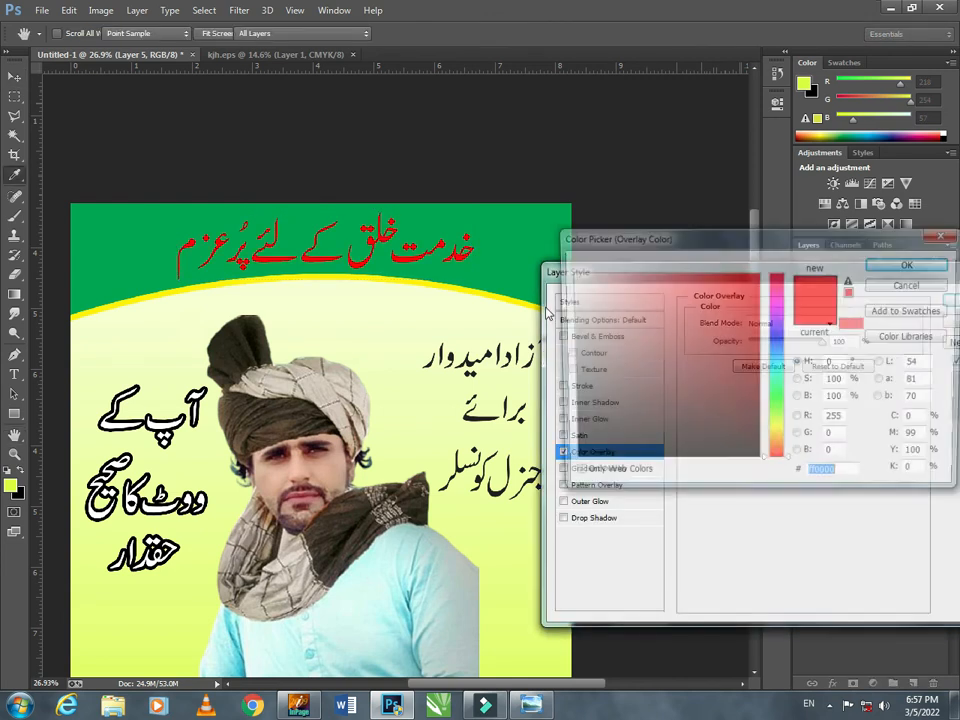
left_click(529, 294)
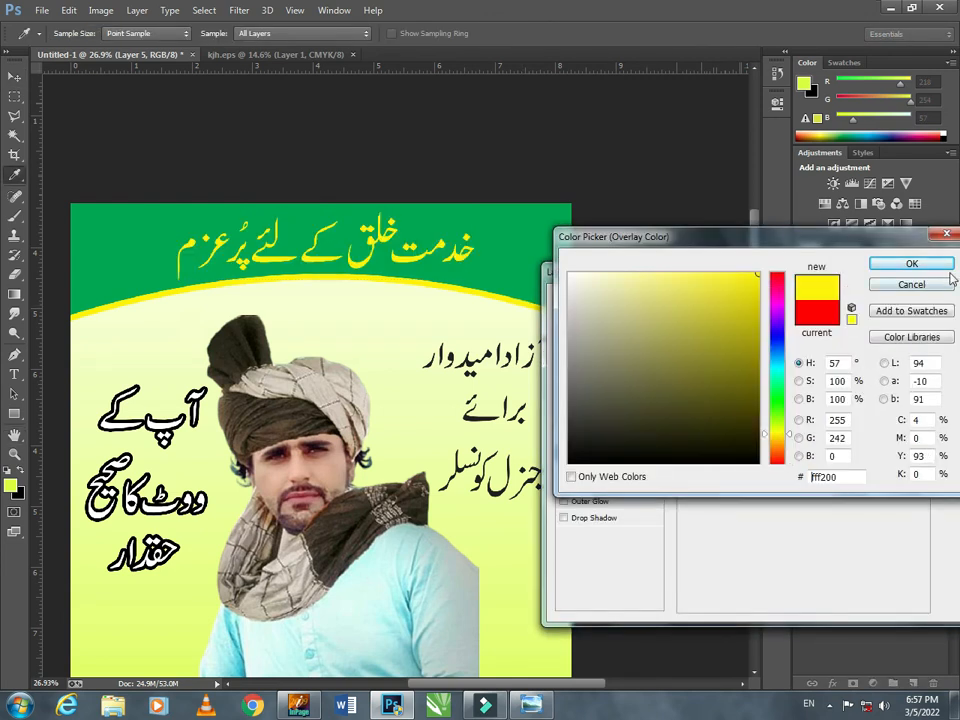
left_click(912, 265)
left_click(950, 303)
key("v")
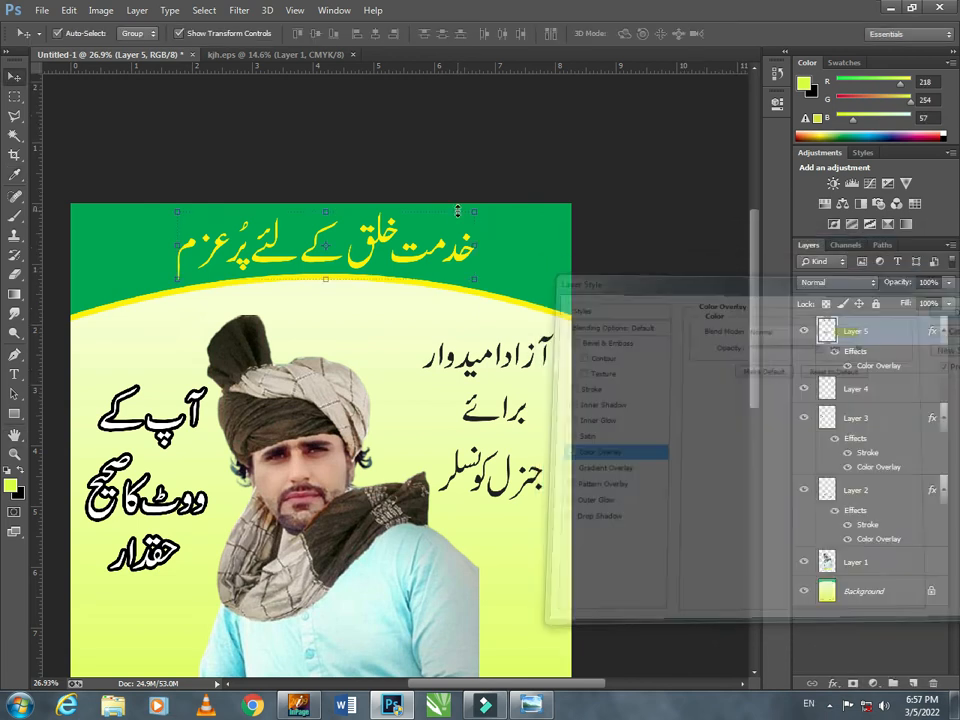
Select the last line of text in kjh.eps, the one starting with 31 مارچ, with a rectangular marquee
scroll(355, 548, "down", 8)
scroll(348, 551, "up", 1)
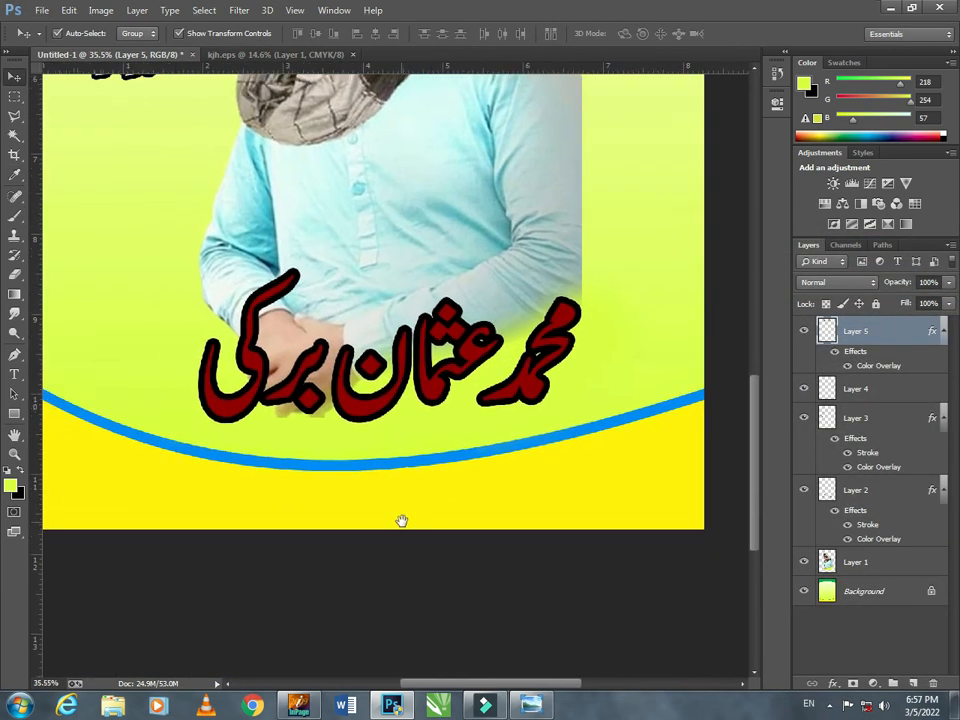
left_click_drag(401, 519, 419, 513)
left_click(296, 57)
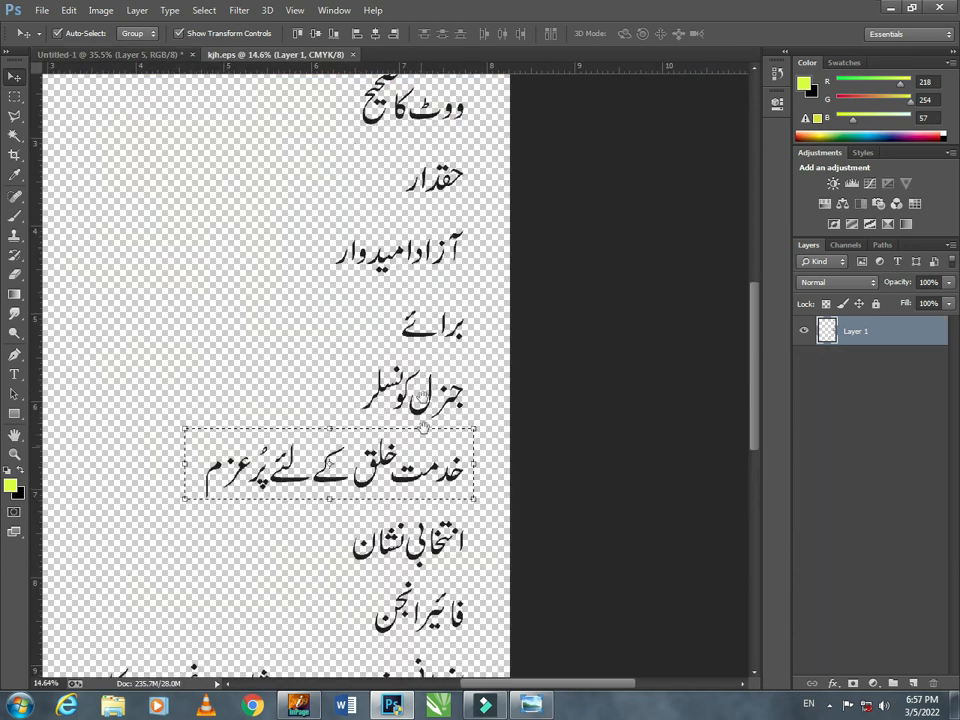
left_click_drag(422, 430, 435, 208)
left_click_drag(302, 384, 400, 331)
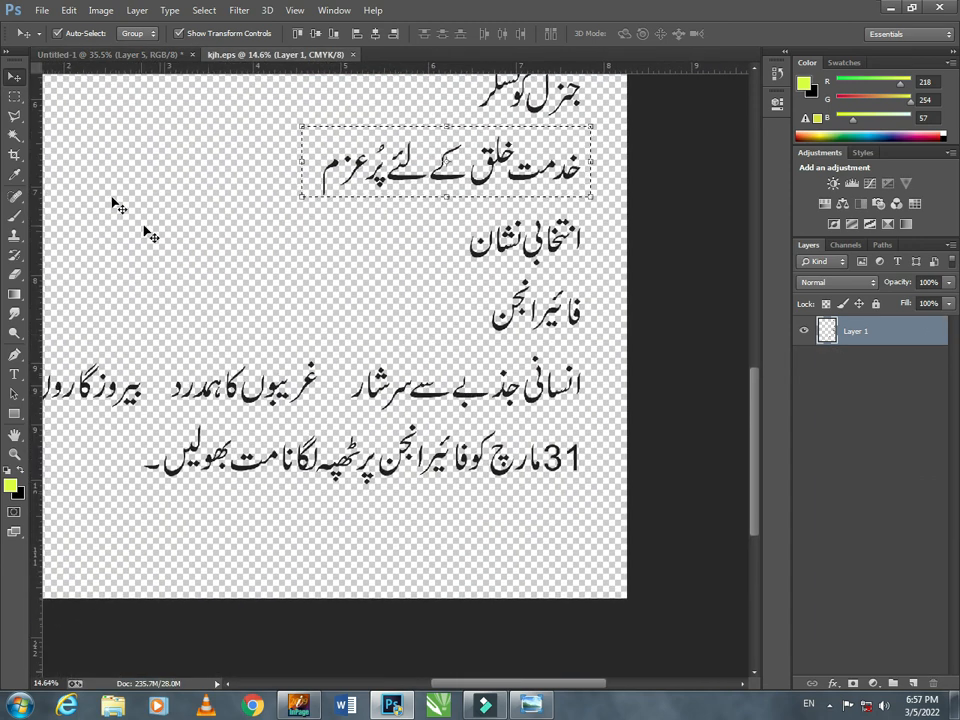
left_click(14, 96)
left_click_drag(135, 423, 600, 492)
left_click(14, 76)
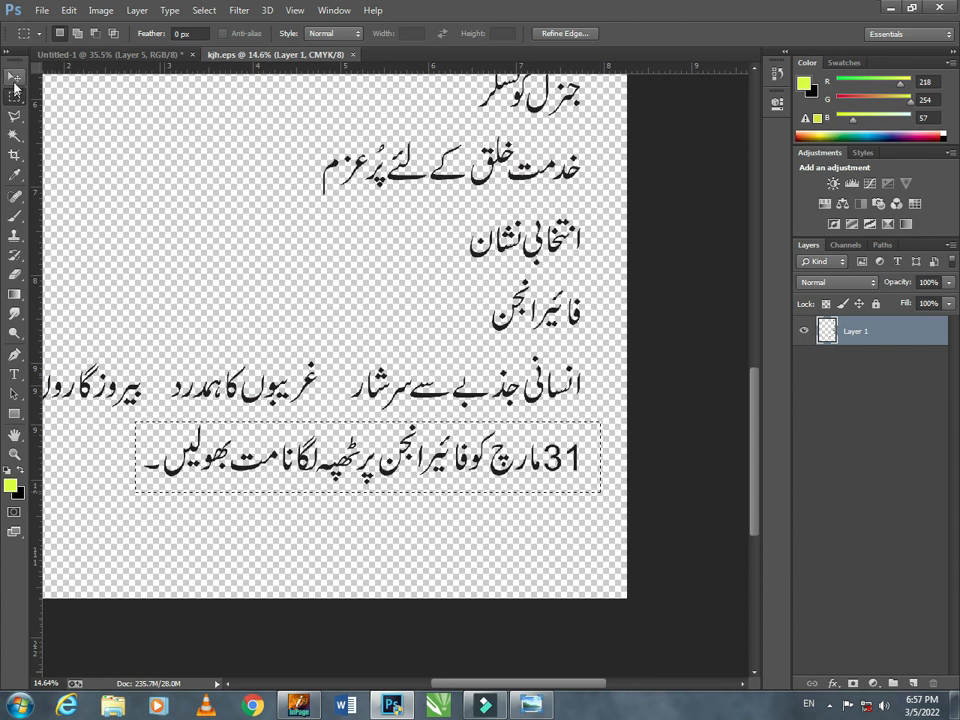
Move the selected 31 مارچ line into the poster and scale it down to fit the yellow footer below the blue curve
left_click_drag(357, 410, 485, 507)
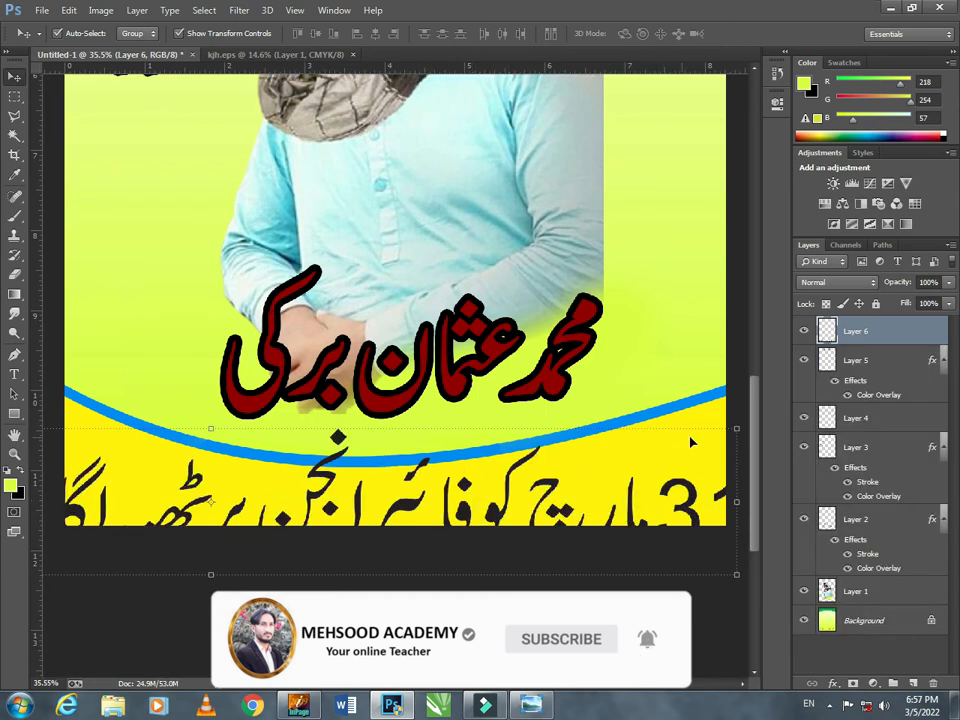
left_click_drag(736, 428, 575, 468)
key("Return")
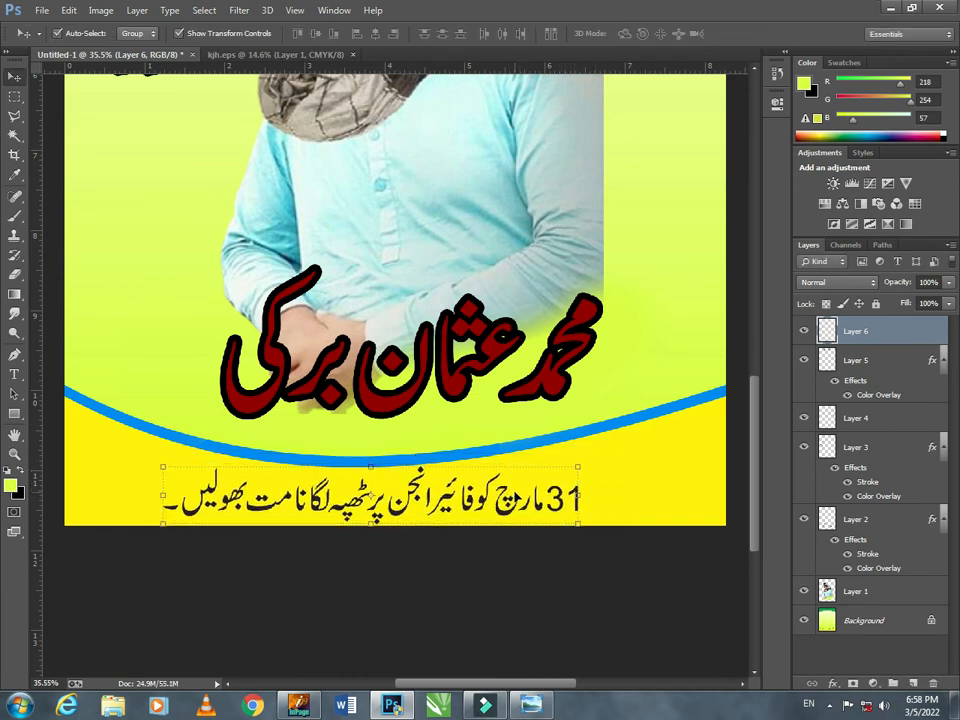
Open the fire engine PNG from New folder on the desktop
scroll(366, 388, "down", 3)
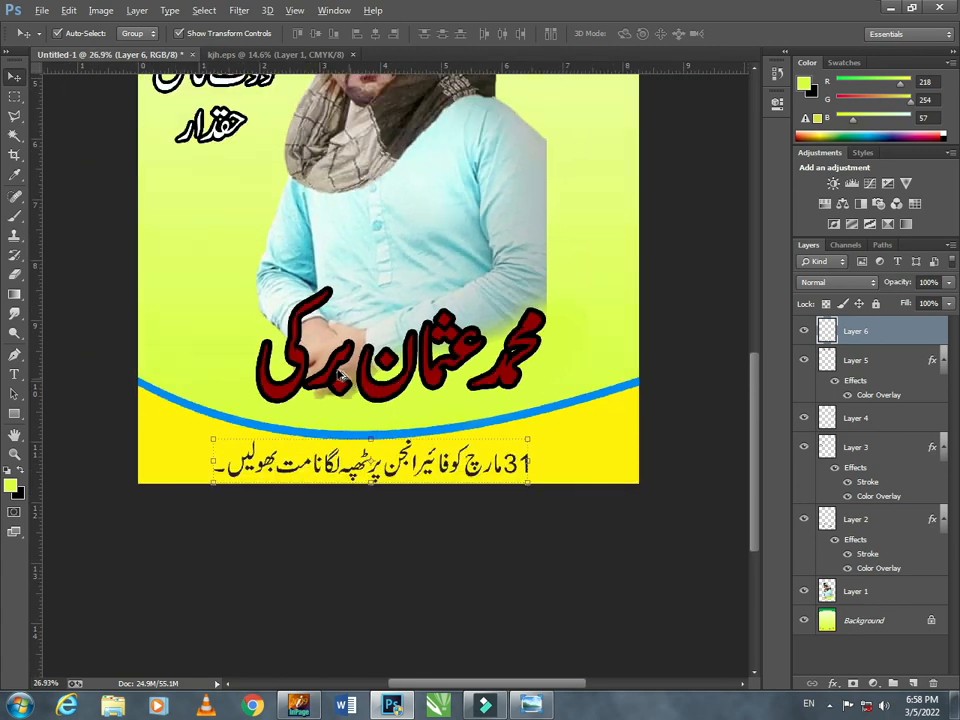
scroll(286, 379, "up", 3)
left_click_drag(286, 379, 471, 435)
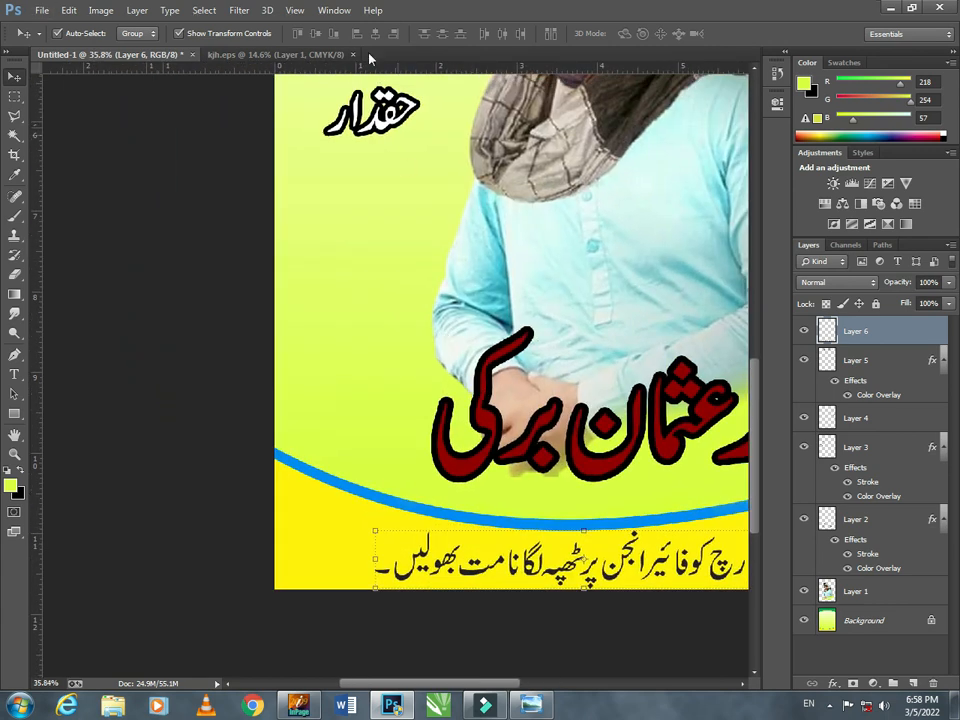
left_click(43, 10)
left_click(50, 40)
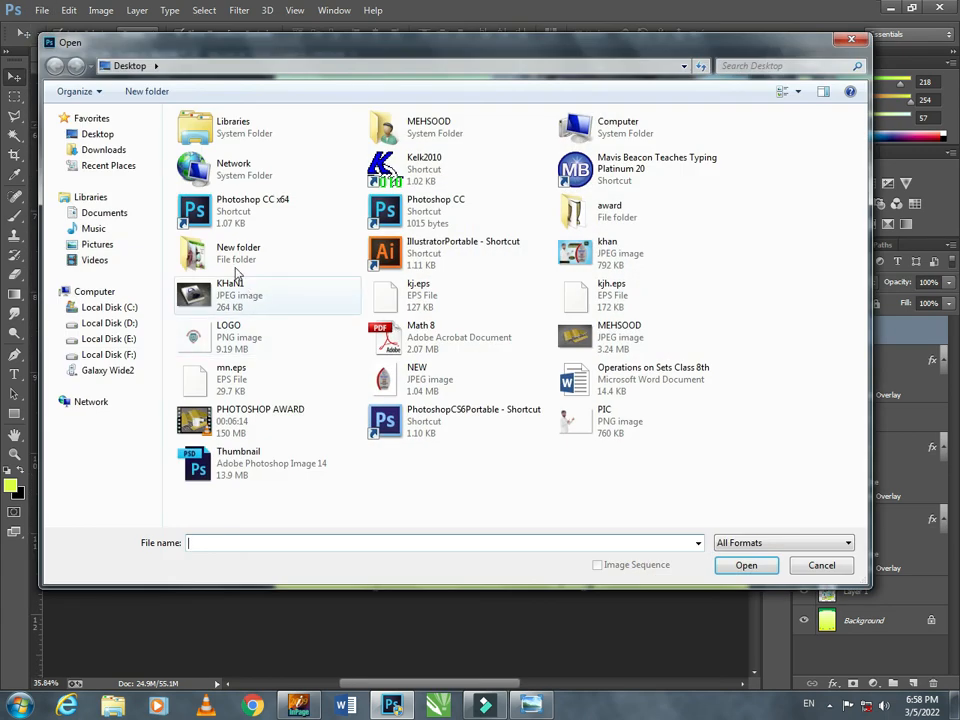
double_click(236, 256)
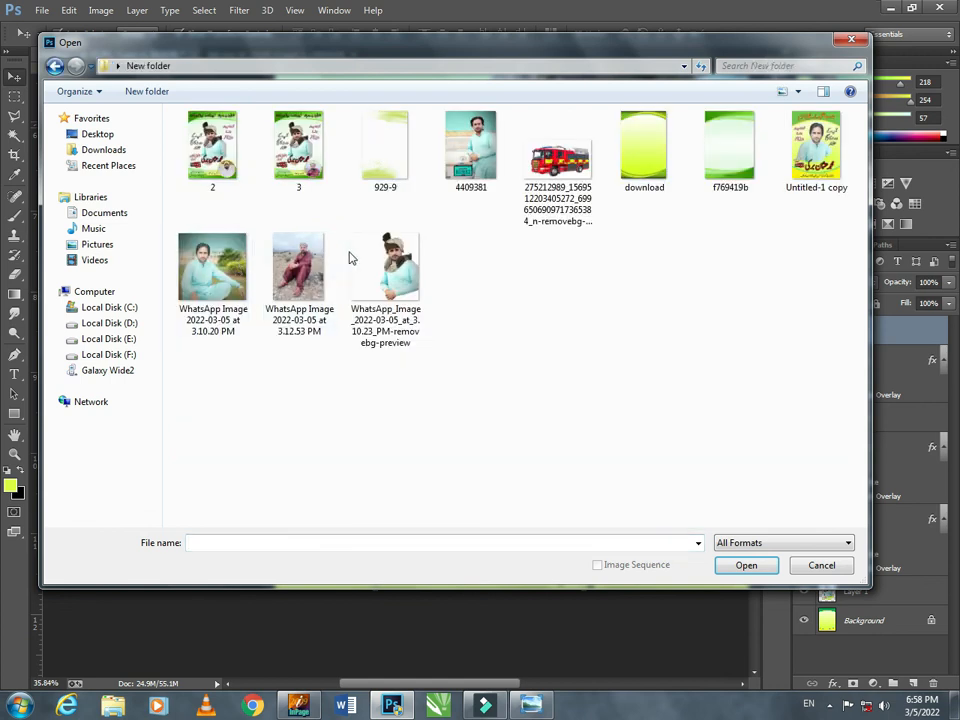
double_click(553, 180)
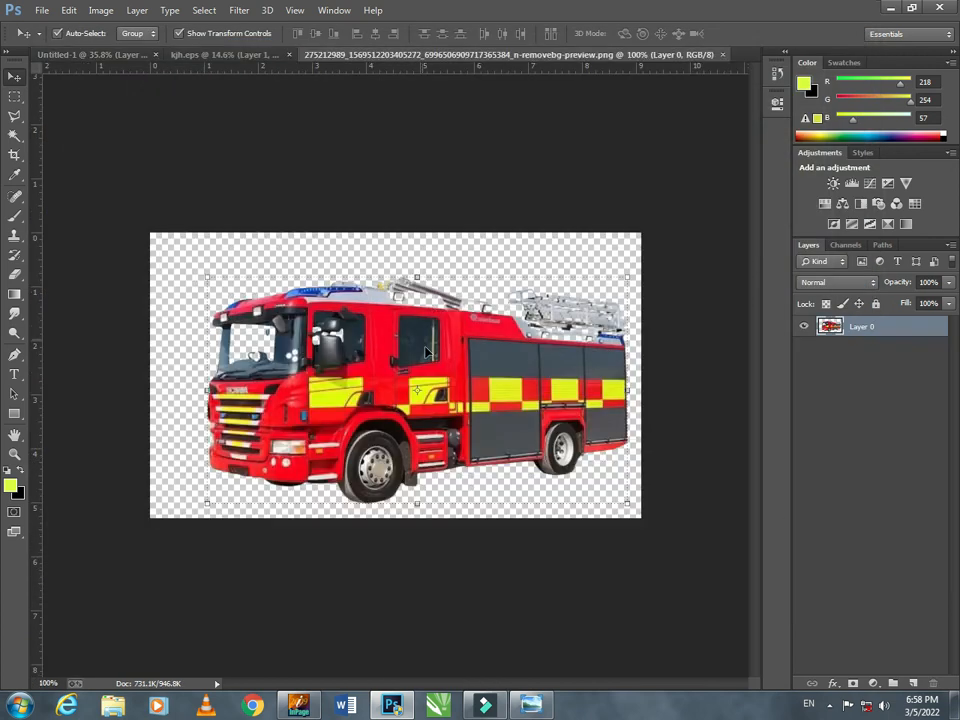
Bring the fire engine into the poster beside the candidate's name, flip it horizontally, and shrink it slightly to fit above the footer curve
left_click_drag(320, 255, 217, 55)
left_click_drag(158, 57, 410, 352)
right_click(393, 363)
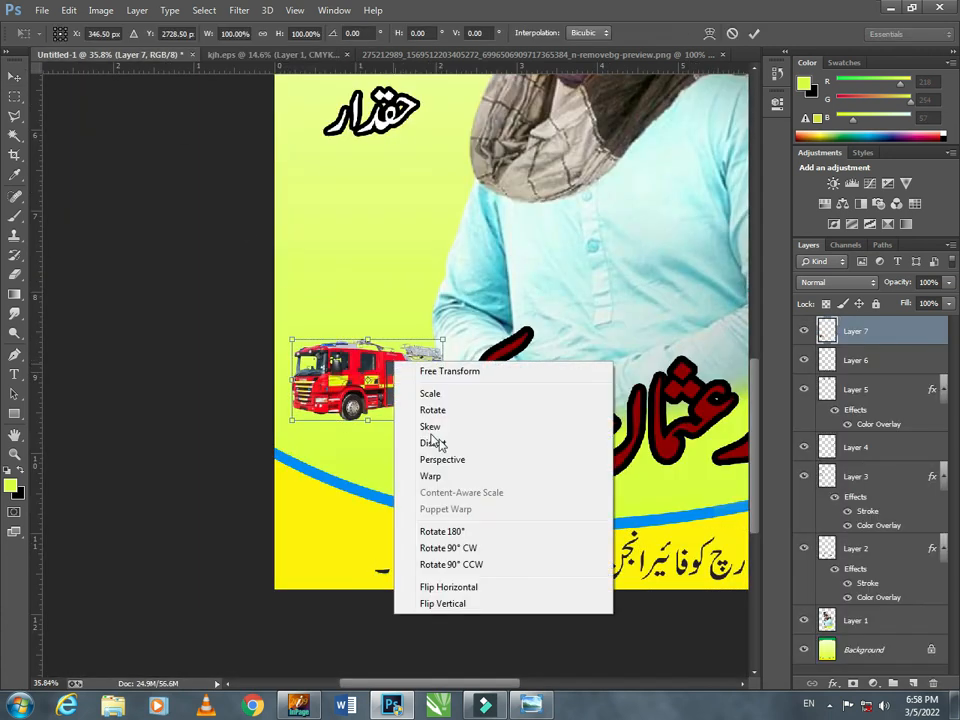
left_click(469, 586)
mouse_move(441, 341)
left_mouse_down()
mouse_move(414, 342)
mouse_move(422, 344)
left_mouse_up()
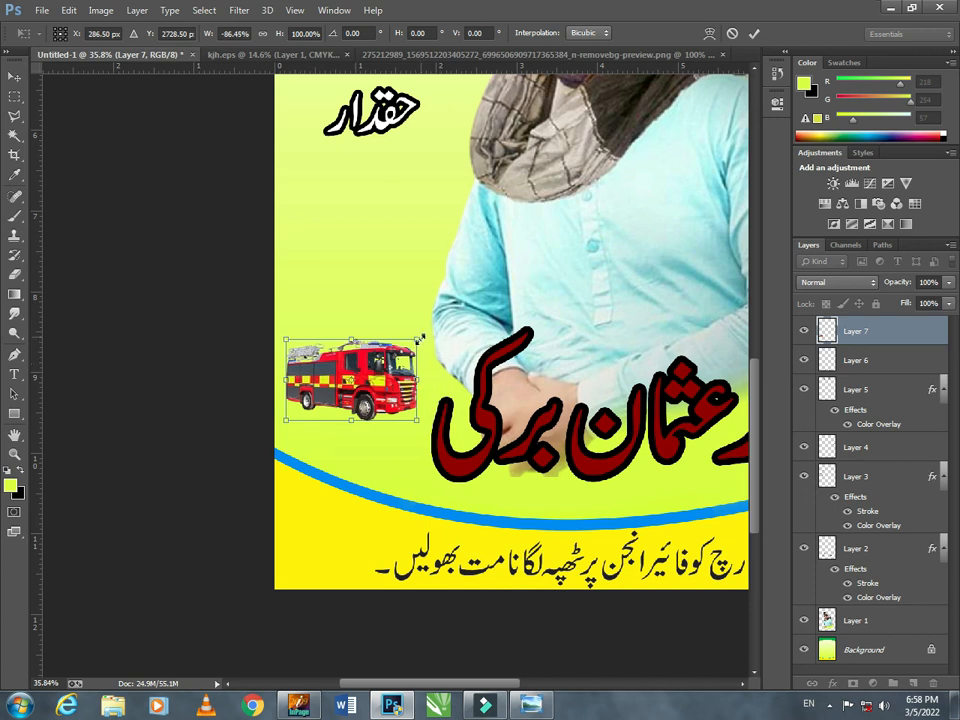
left_click_drag(395, 393, 401, 401)
key("Return")
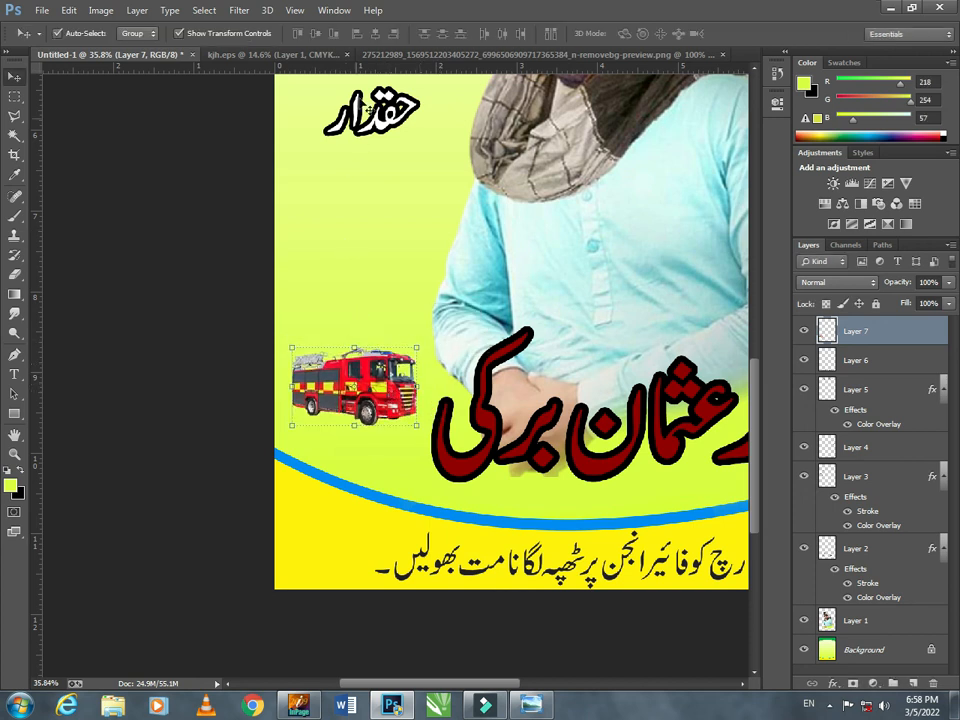
Select the two lines انتخابی نشان and فائیر انجن in kjh.eps together with one rectangular marquee
left_click(255, 54)
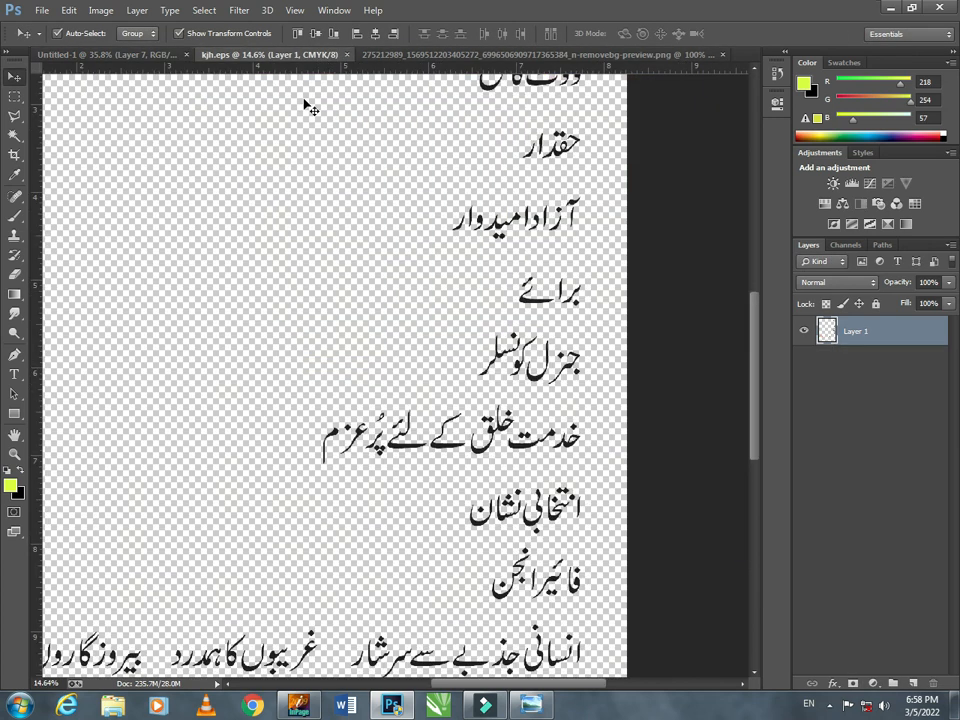
left_click(14, 97)
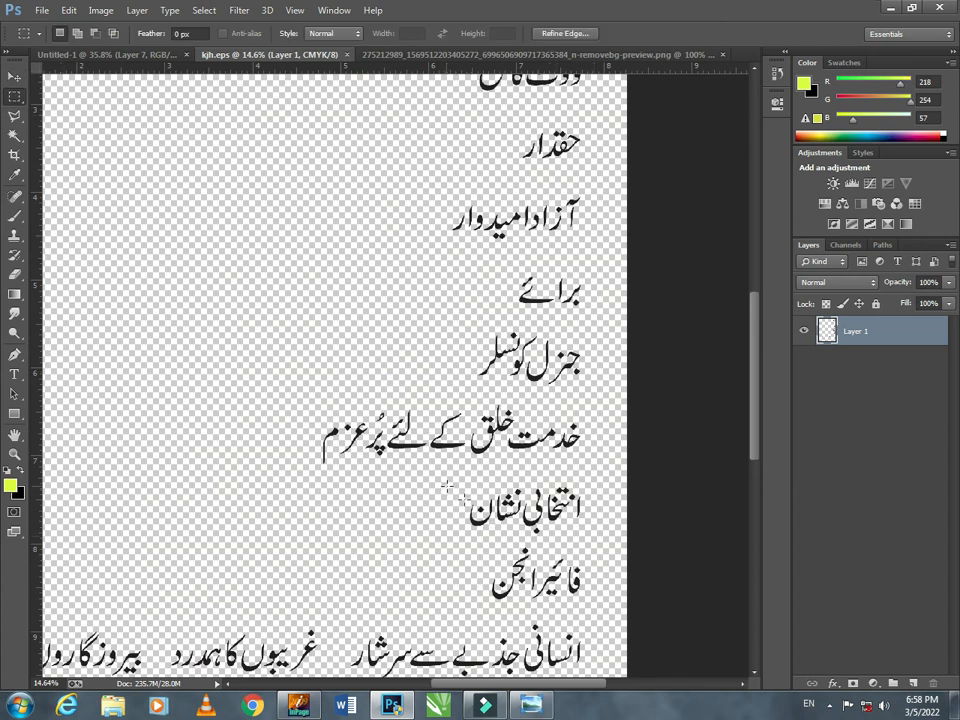
left_click_drag(447, 487, 600, 606)
left_click_drag(588, 530, 588, 532)
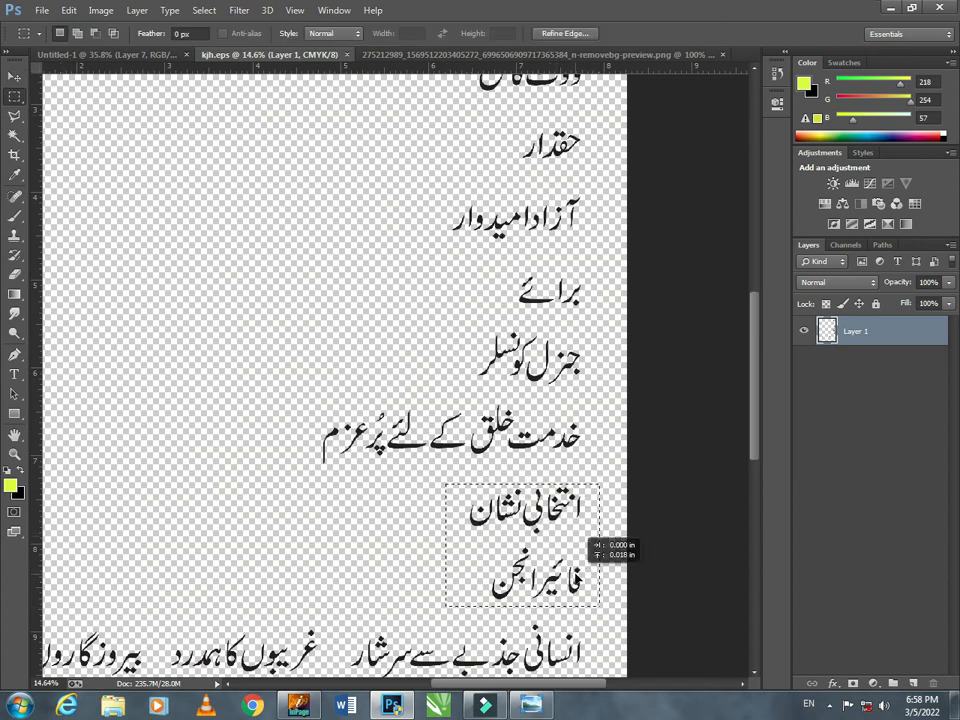
key("v")
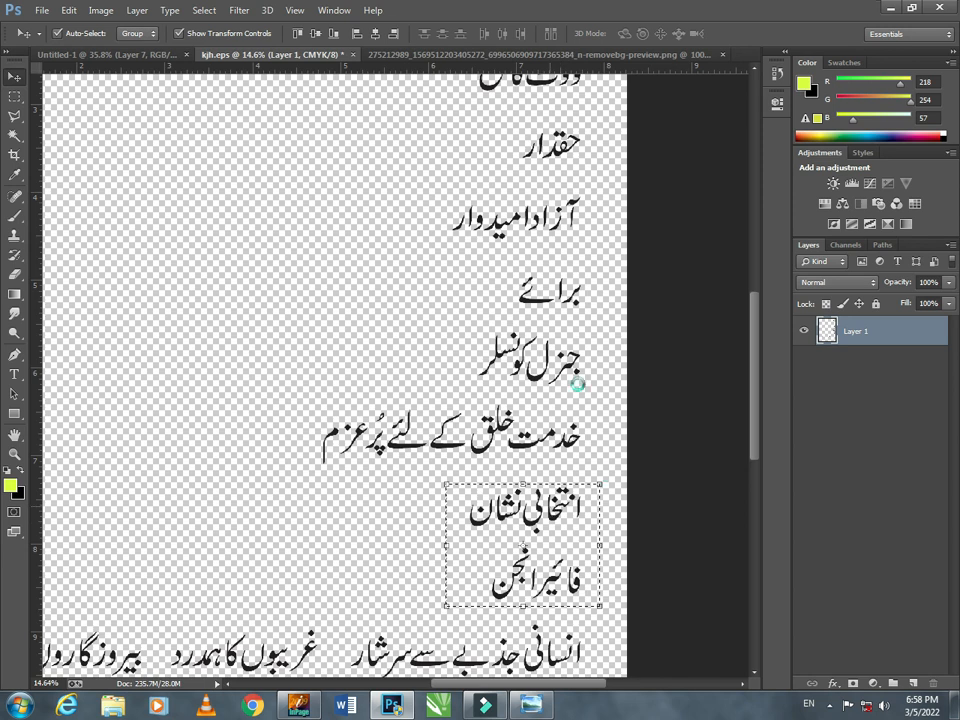
Bring the selected two-line text into the poster, scale it to about 50%, place it directly above the fire engine, and deselect it
left_click_drag(537, 490, 350, 368)
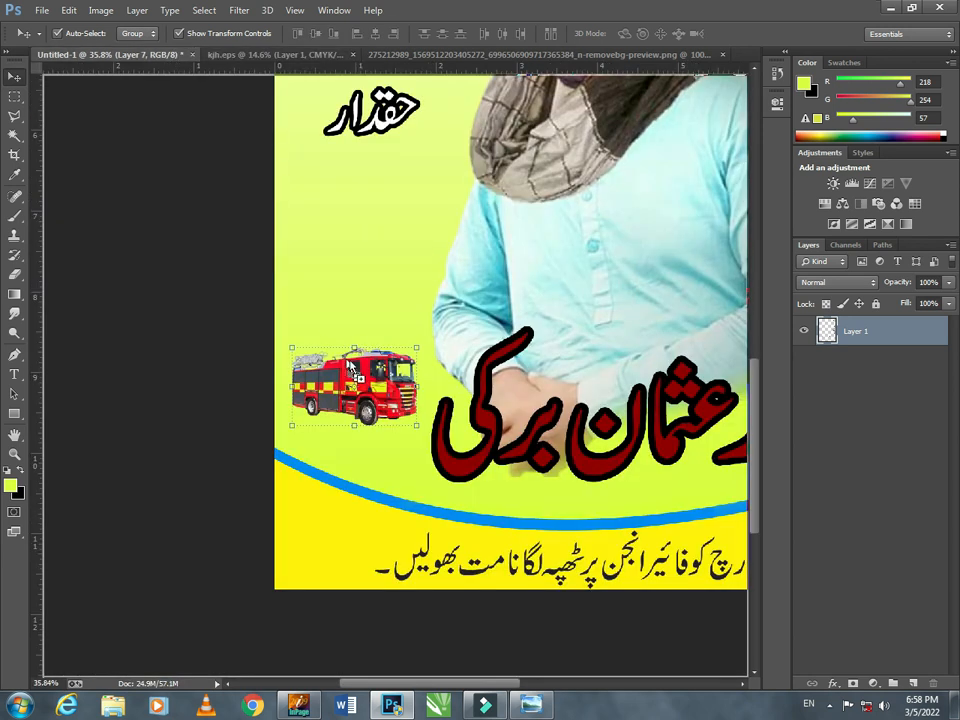
left_click_drag(362, 272, 360, 275)
left_click_drag(433, 224, 422, 191)
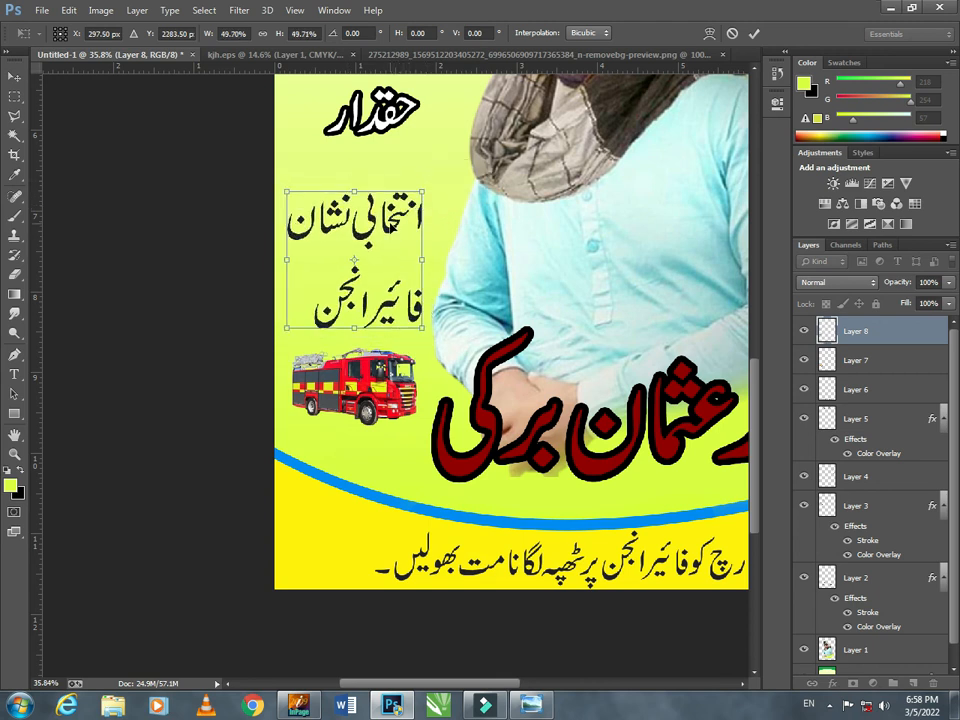
key("Return")
key("ctrl+0")
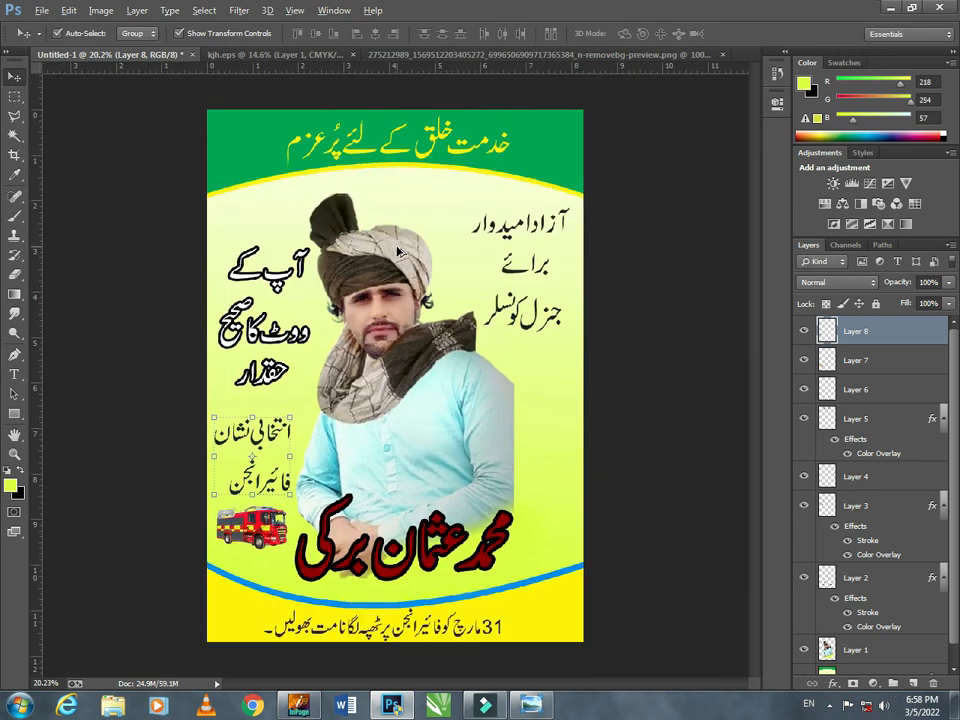
left_click(660, 420)
key("alt+F9")
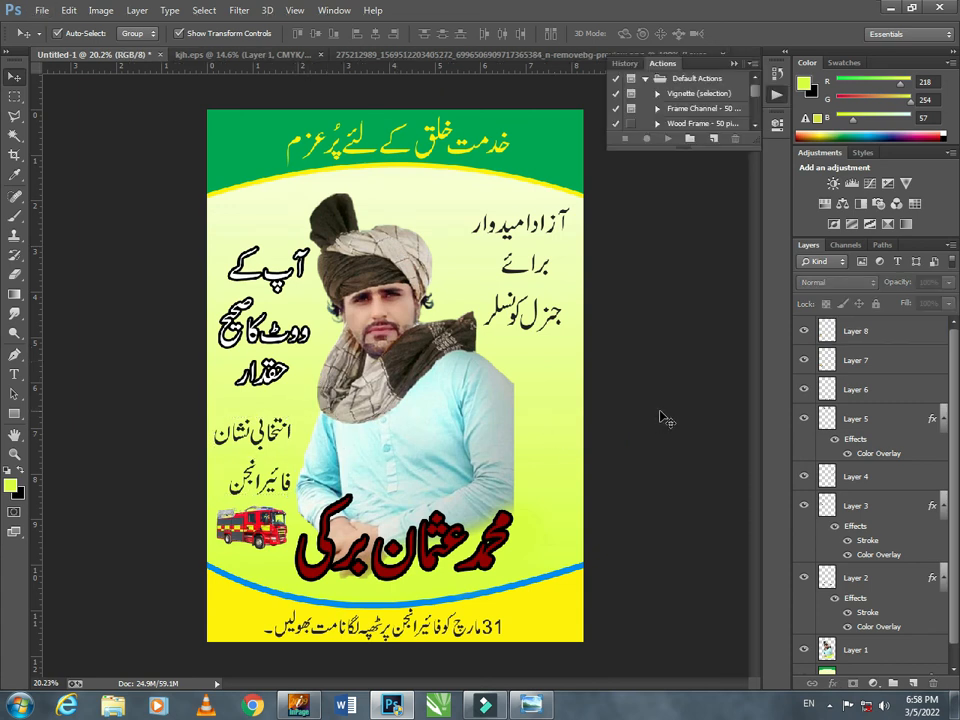